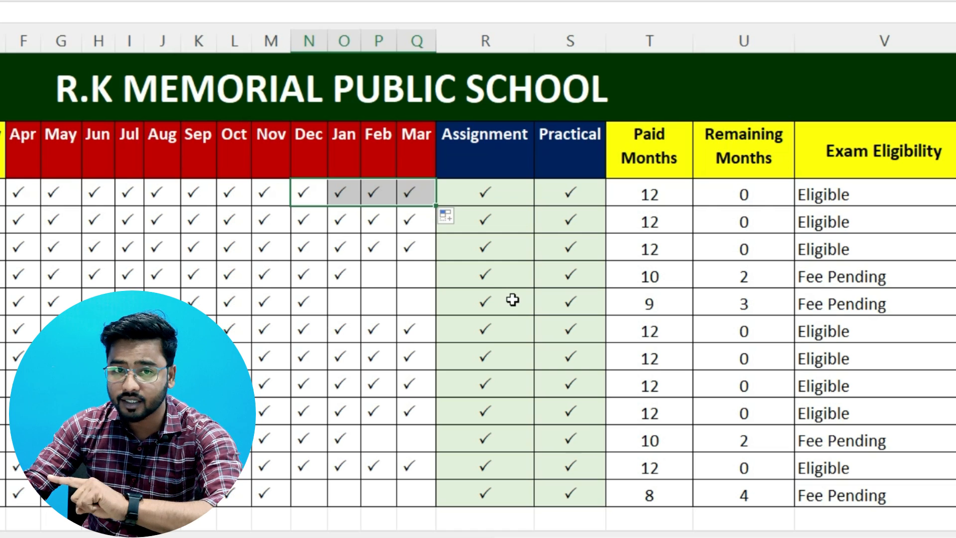
Clear the first student's Practical tick, and fill it back in from the adjacent Assignment tick
click(492, 196)
click(571, 199)
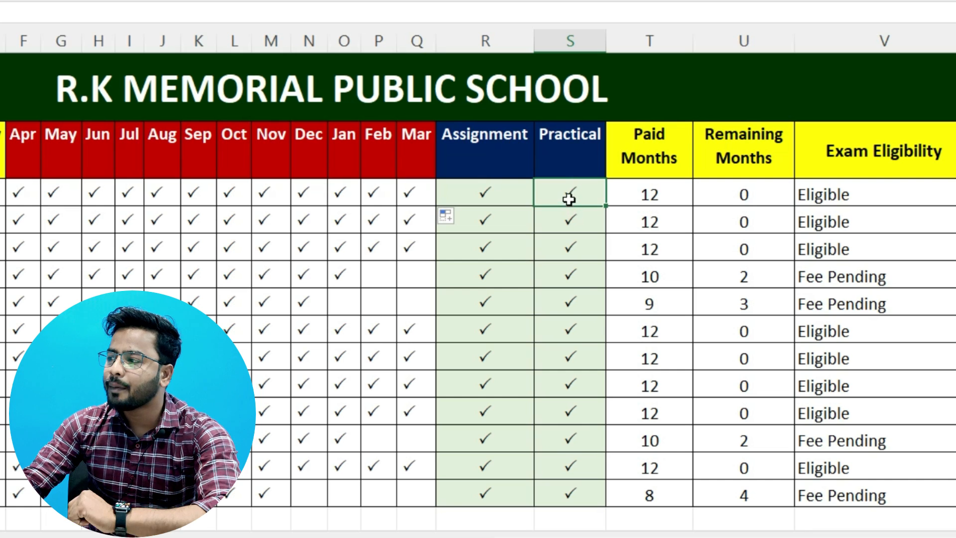
key(Delete)
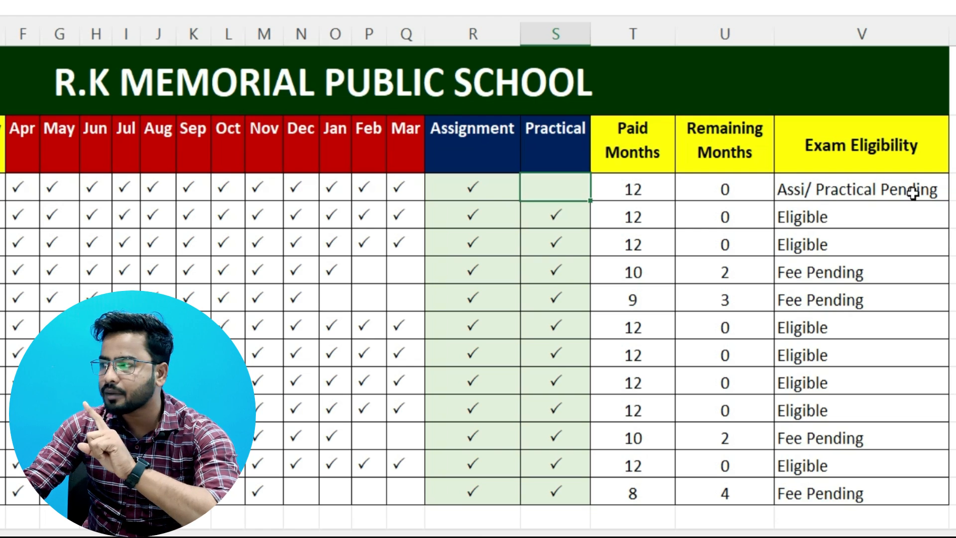
click(486, 193)
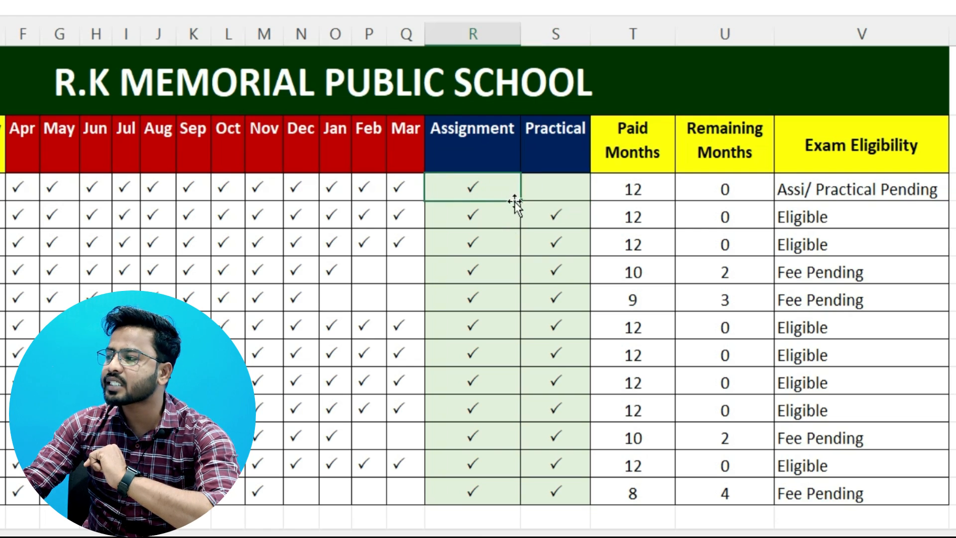
drag(522, 200, 552, 188)
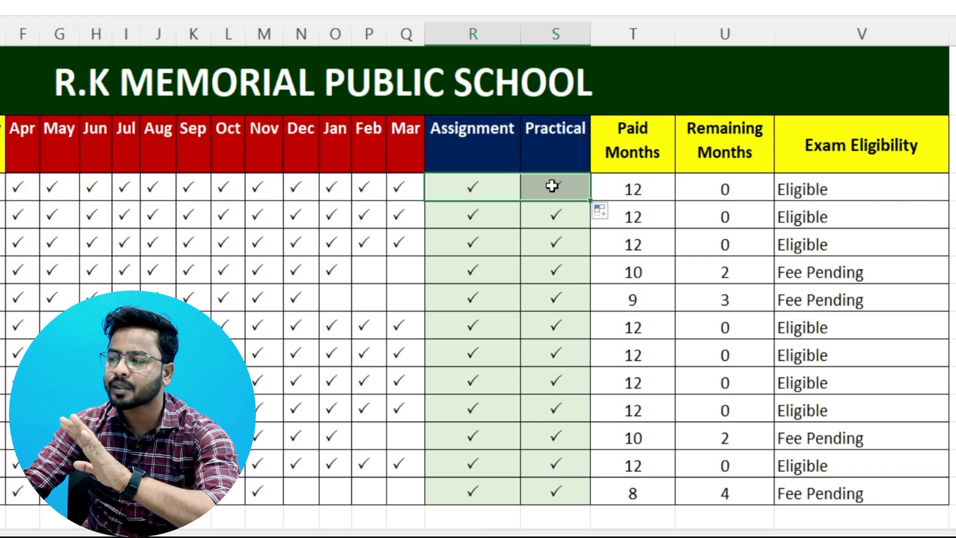
Clear the Feb and Mar fee ticks for the first student and check that student's Exam Eligibility cell
click(373, 201)
shift+click(394, 194)
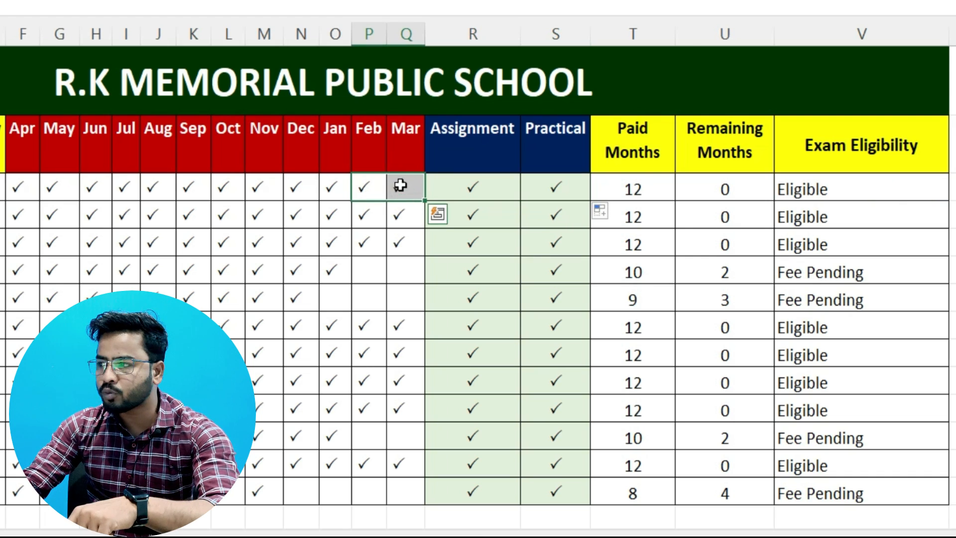
key(Delete)
click(876, 211)
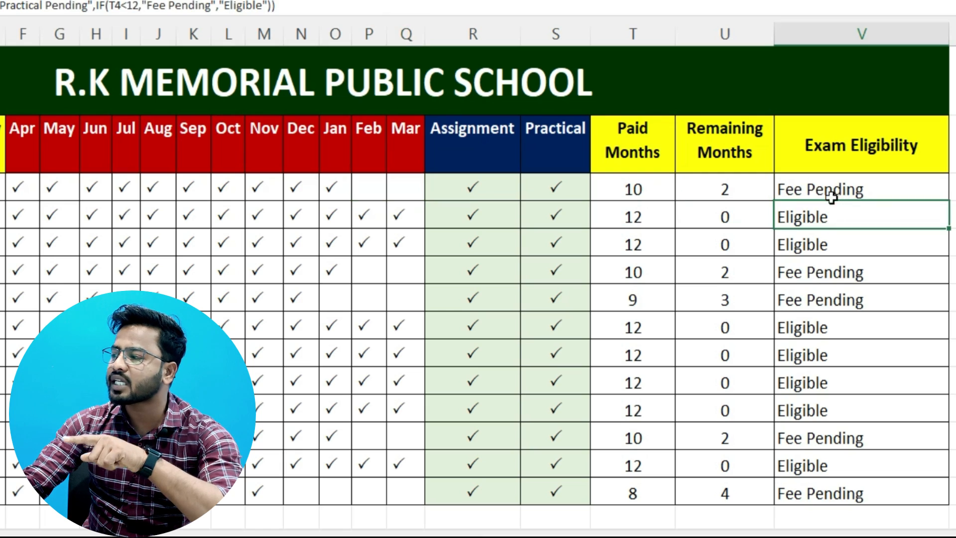
click(805, 188)
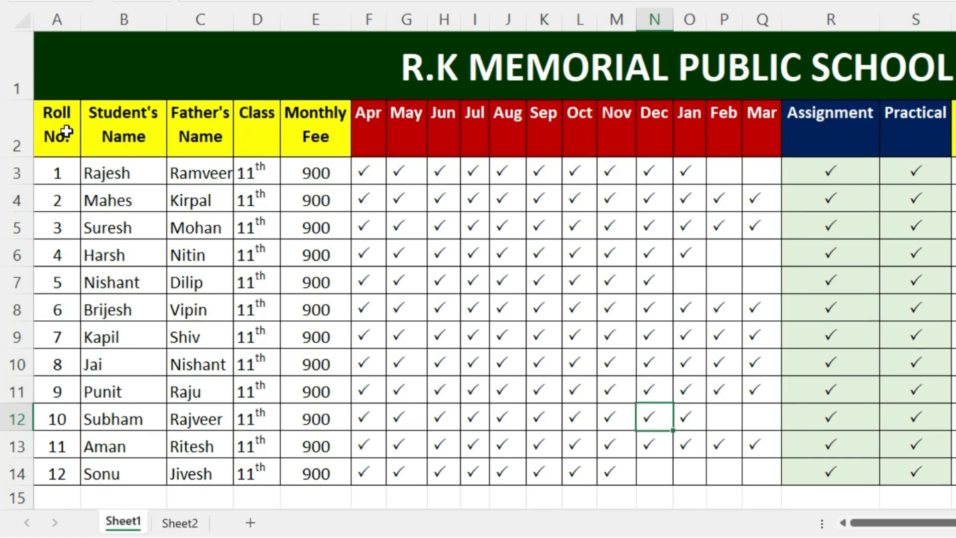
click(110, 129)
click(194, 136)
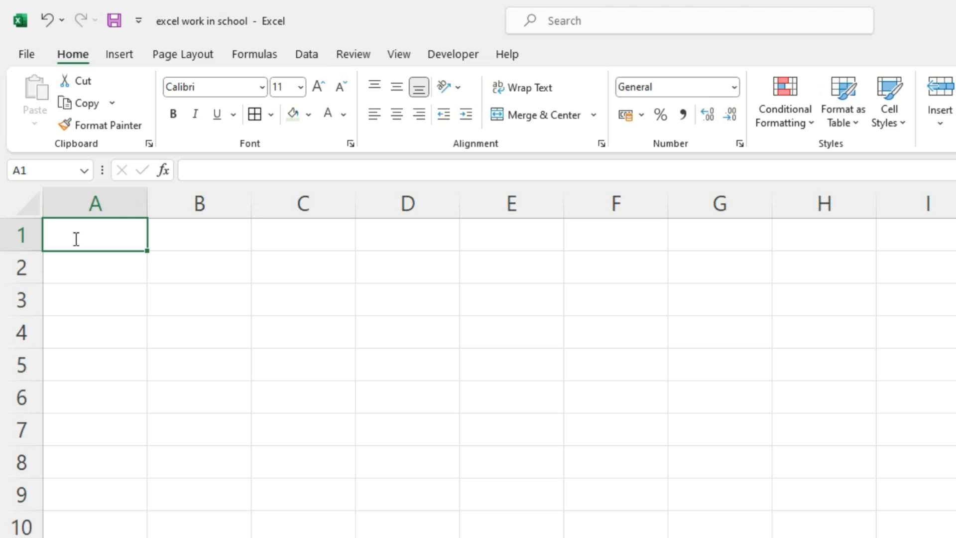
Enter the column headers "Roll No." in A1 and "Student's Name" in B1 of the blank sheet
text(Roa)
key(BackSpace)
text(ll No.)
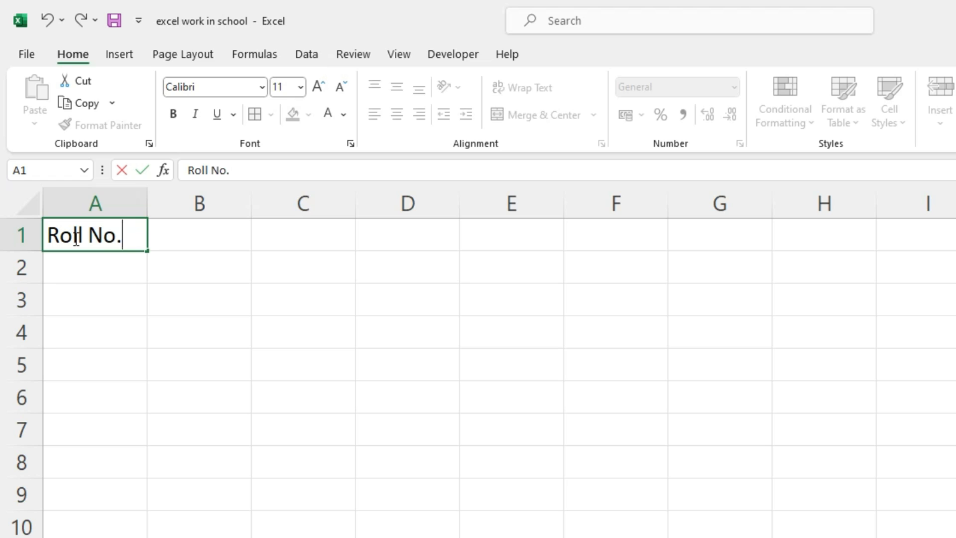
key(Tab)
text(Sut)
key(BackSpace)
key(BackSpace)
text(tudent's Name)
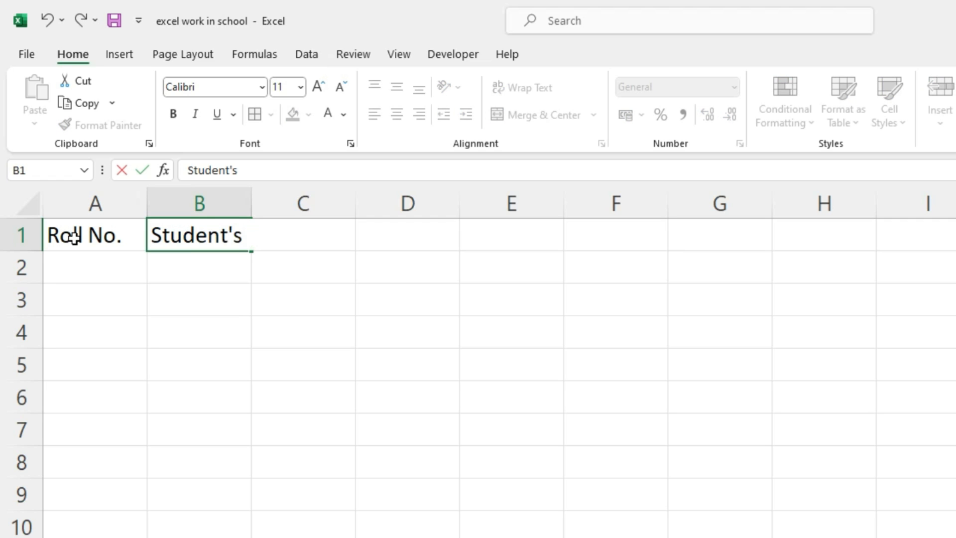
Add the headers "Father's Name" in C1, "Class" in D1 and "Monthly Fee" in E1
key(Tab)
text(Father)
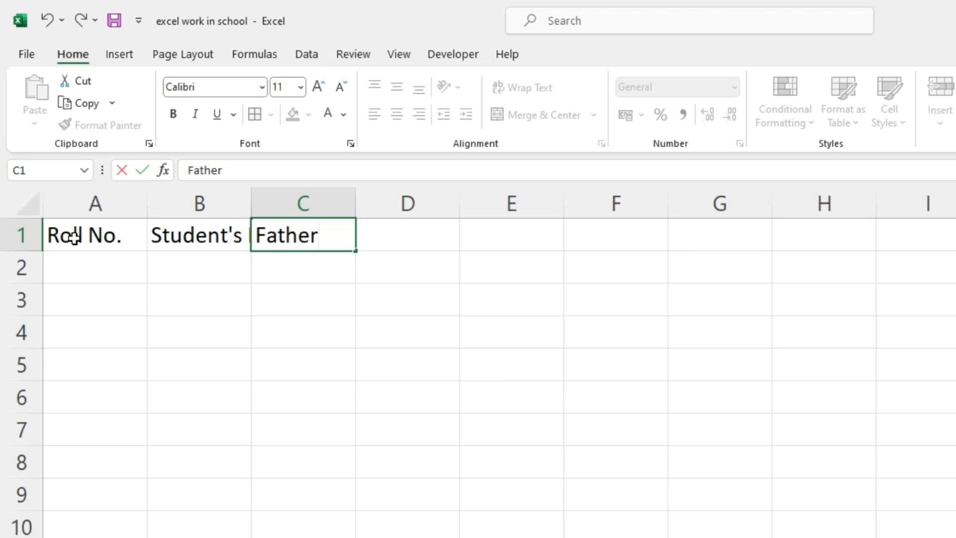
text('s Name)
key(Tab)
text(Class)
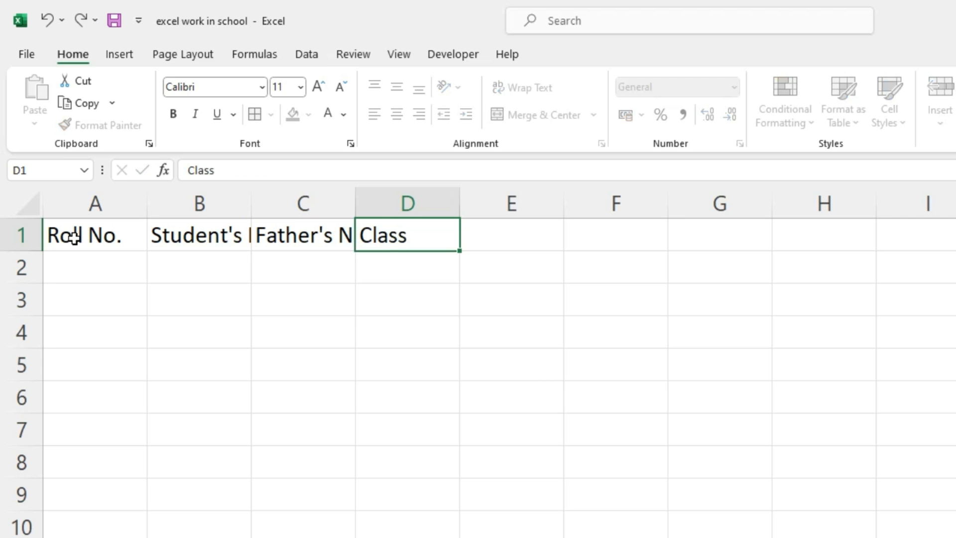
key(Tab)
text(Mo)
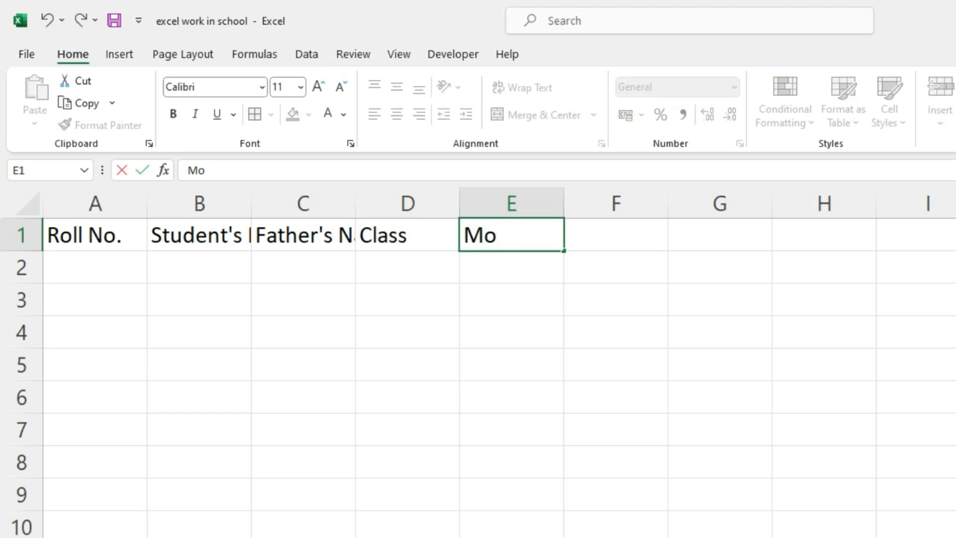
text(nthly Fee)
key(Tab)
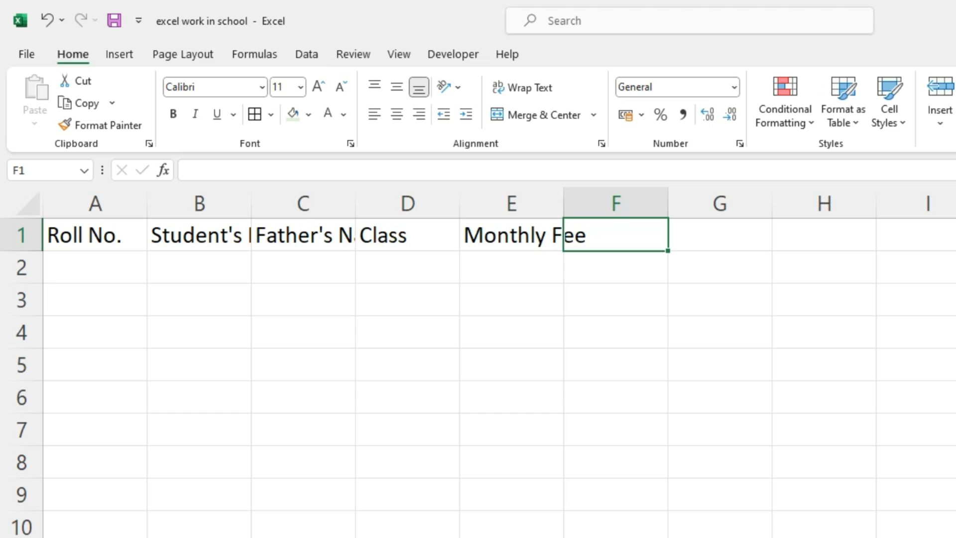
Enter the month headers "Apr" in F1 and "May" in G1
text(Apr)
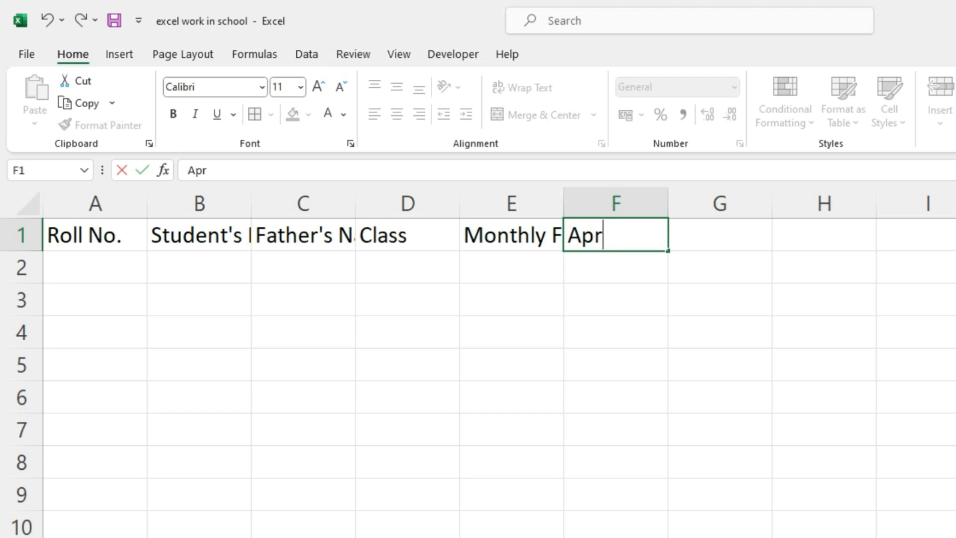
key(Tab)
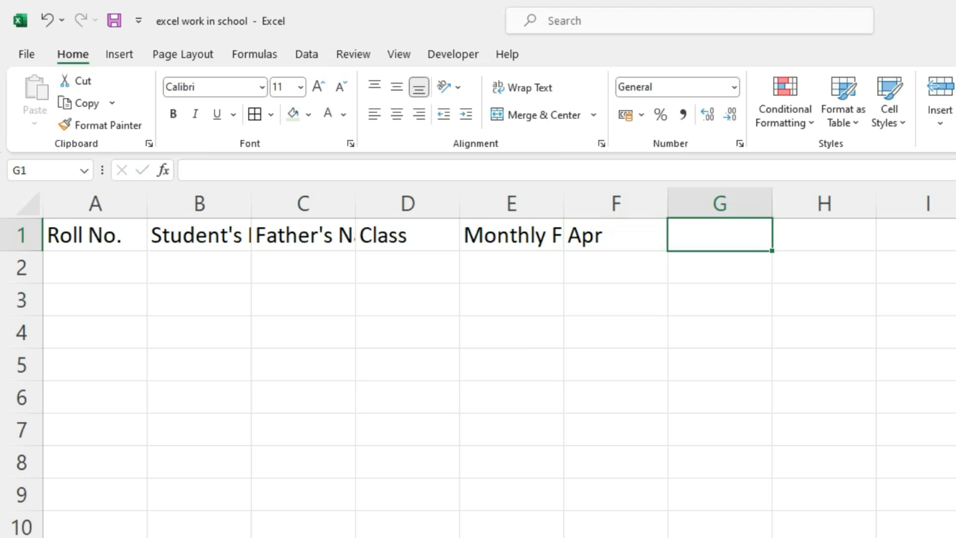
text(May)
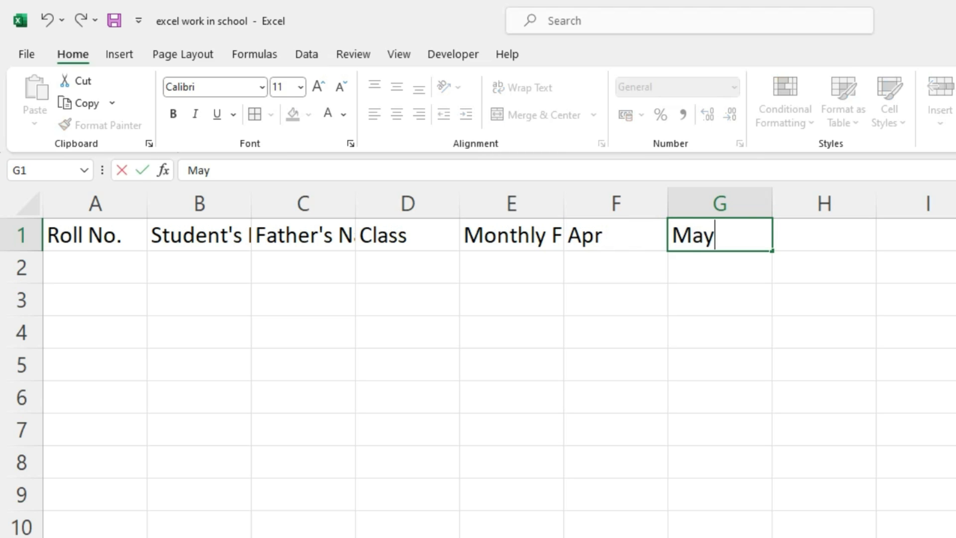
key(Tab)
Extend the Apr–May series across row 1 to Mar in Q1 and autofit the month columns' width
click(611, 239)
drag(612, 240, 674, 237)
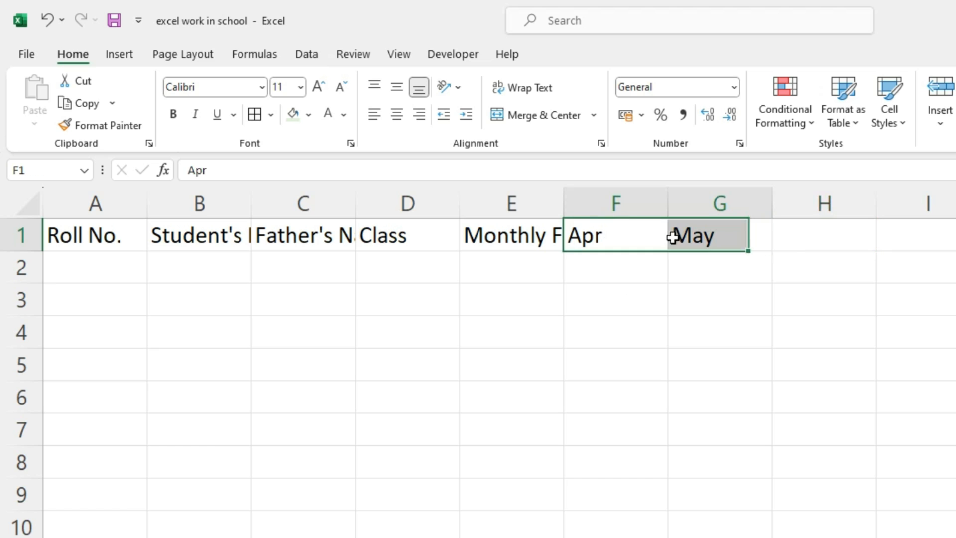
drag(771, 253, 865, 180)
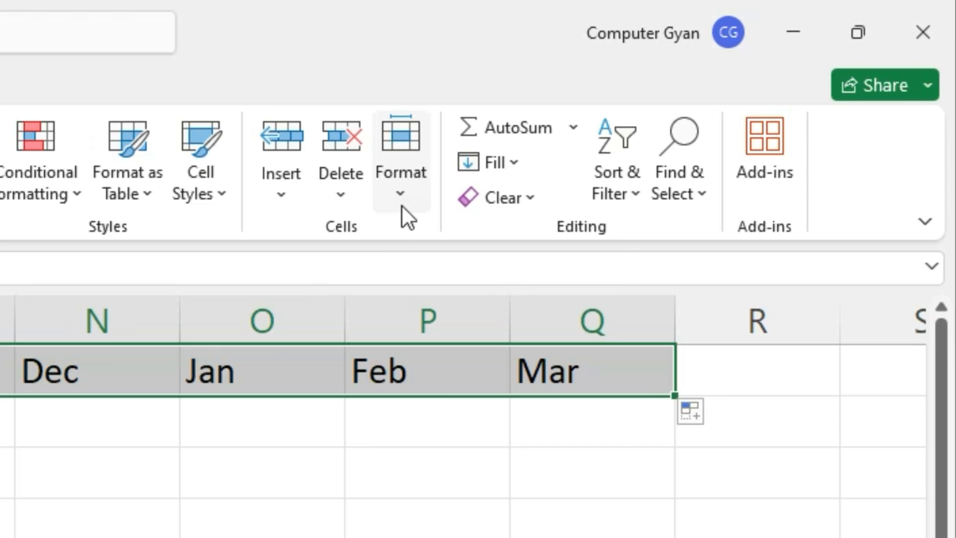
click(762, 95)
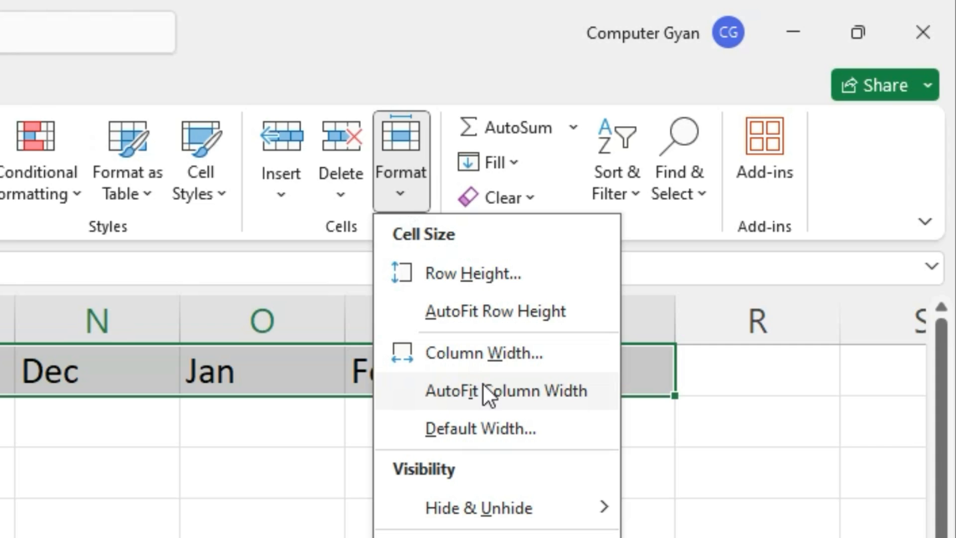
click(484, 389)
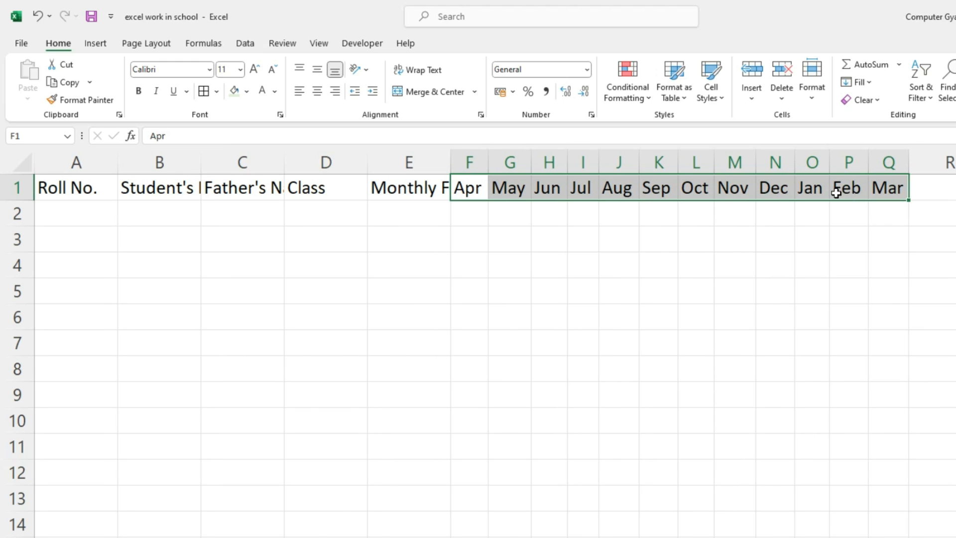
Enter the headers "Assignment" in R1 and "Practical" in S1
click(945, 197)
text(Ass)
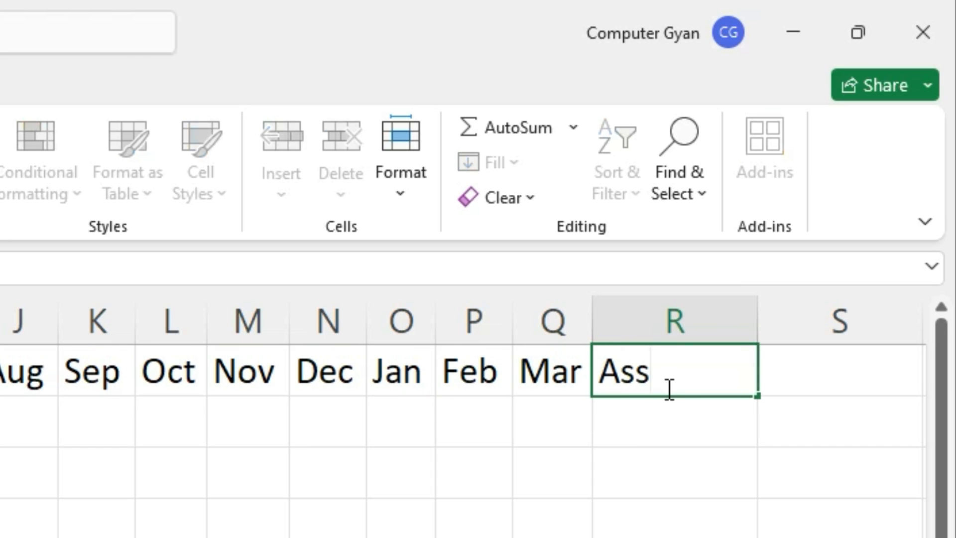
text(ignma)
key(BackSpace)
key(BackSpace)
text(ment)
key(Tab)
text(Prac)
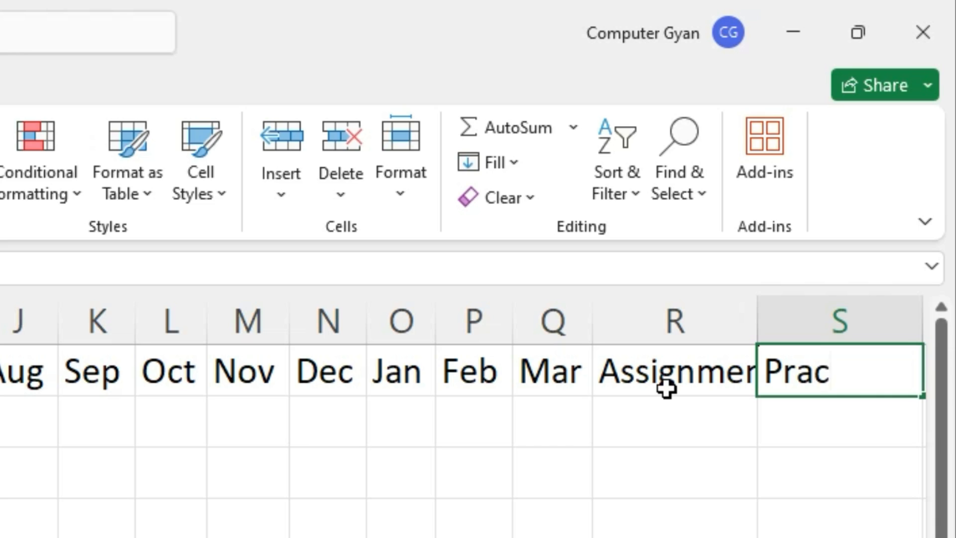
text(tical)
key(Tab)
Enter the headers "Paid Months" in T1 and "Remaining Month" in U1
text(Paid m)
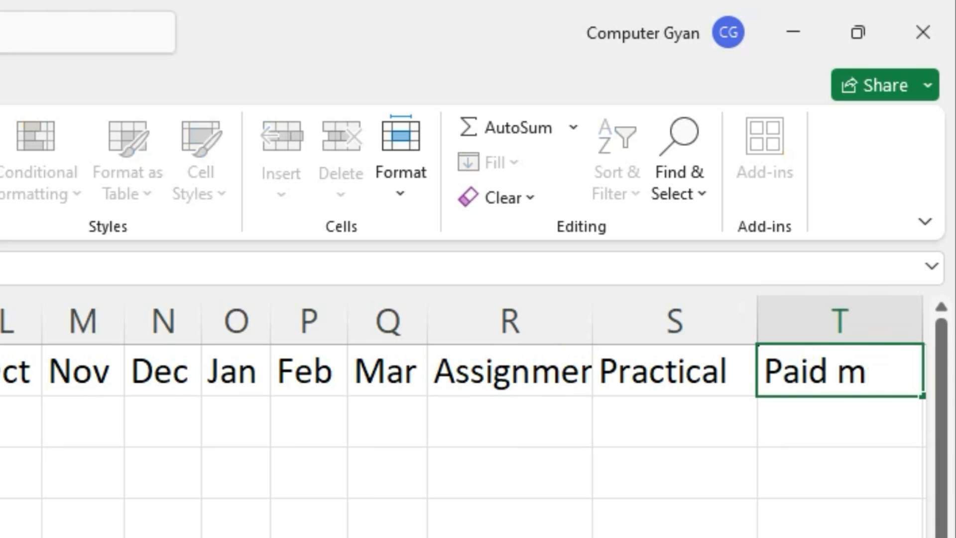
key(BackSpace)
text(Months)
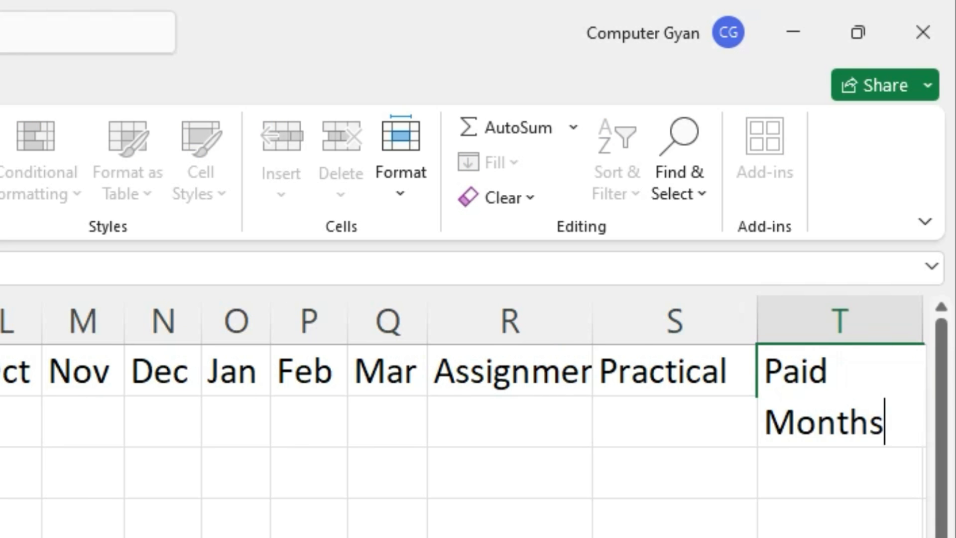
key(Tab)
text(Remaini)
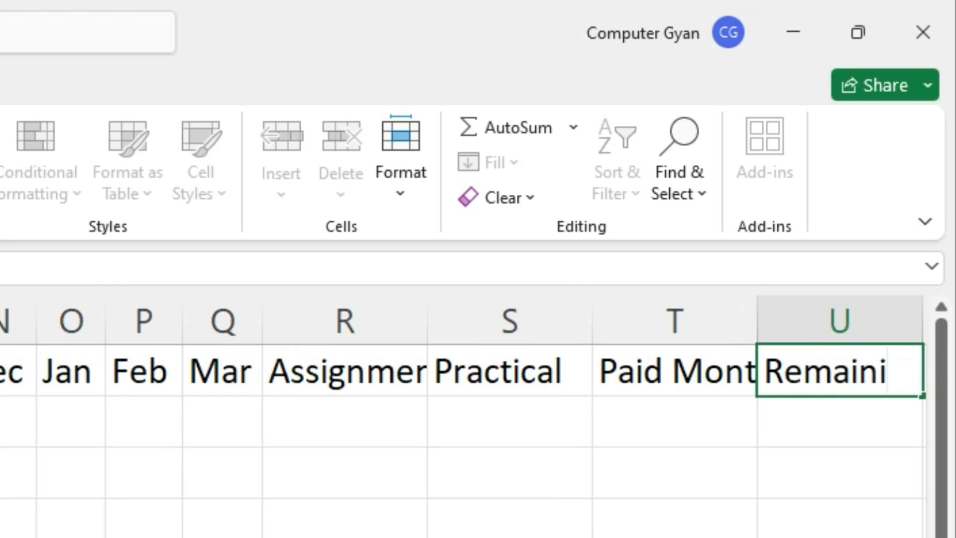
text(ng Month)
key(Tab)
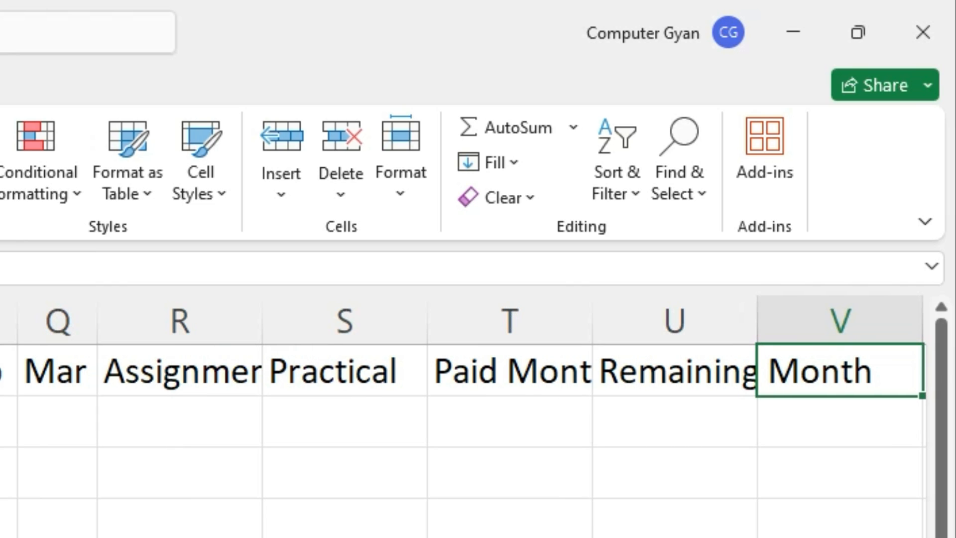
Enter the header "Exam Eligibility" in V1
text(Elibi)
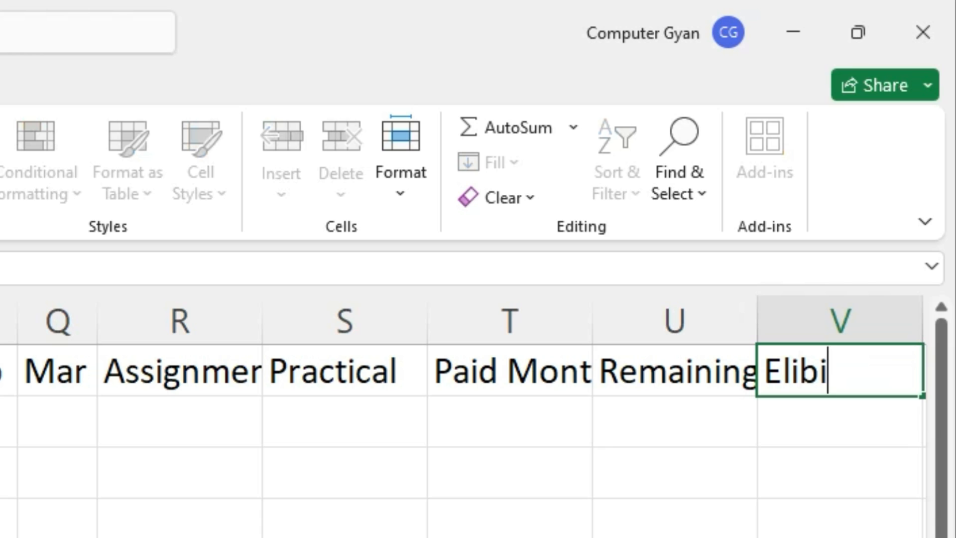
key(BackSpace)
key(BackSpace)
text(gi)
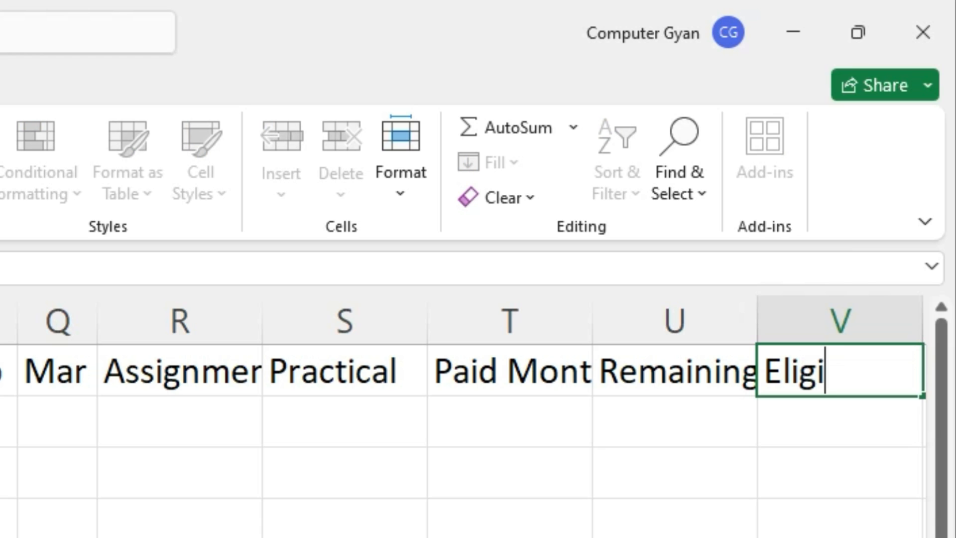
text(bity)
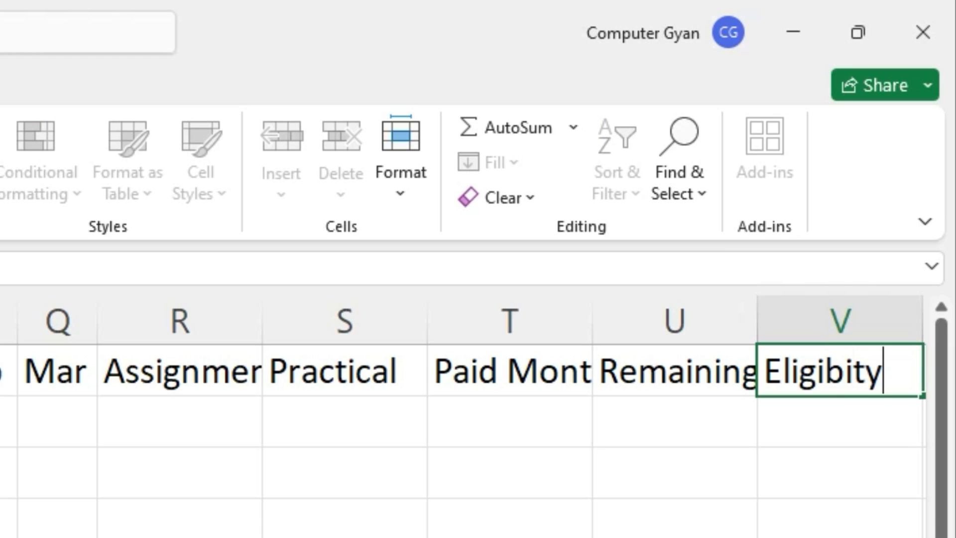
key(BackSpace)
key(BackSpace)
key(BackSpace)
key(BackSpace)
key(BackSpace)
key(BackSpace)
key(BackSpace)
key(BackSpace)
key(BackSpace)
text(Exam)
text( Eligibi)
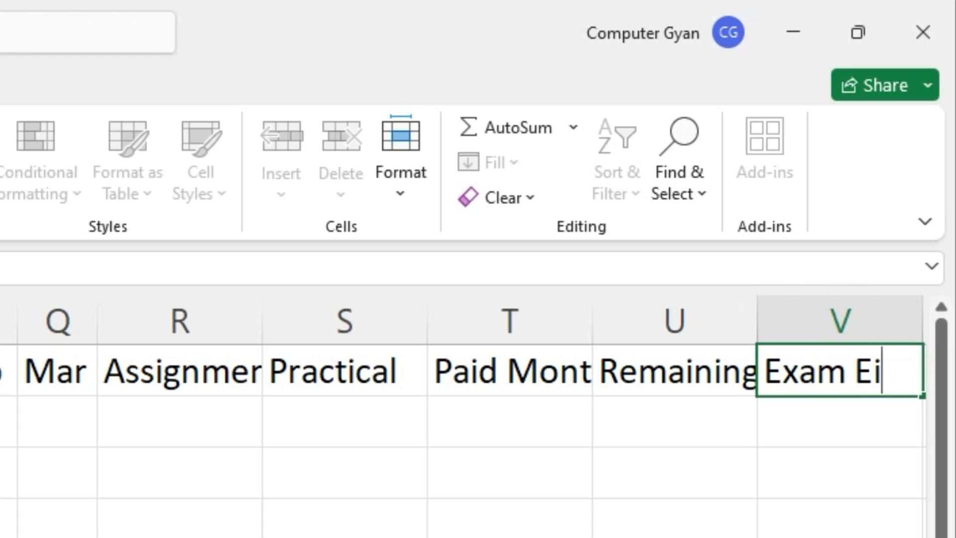
text(lity)
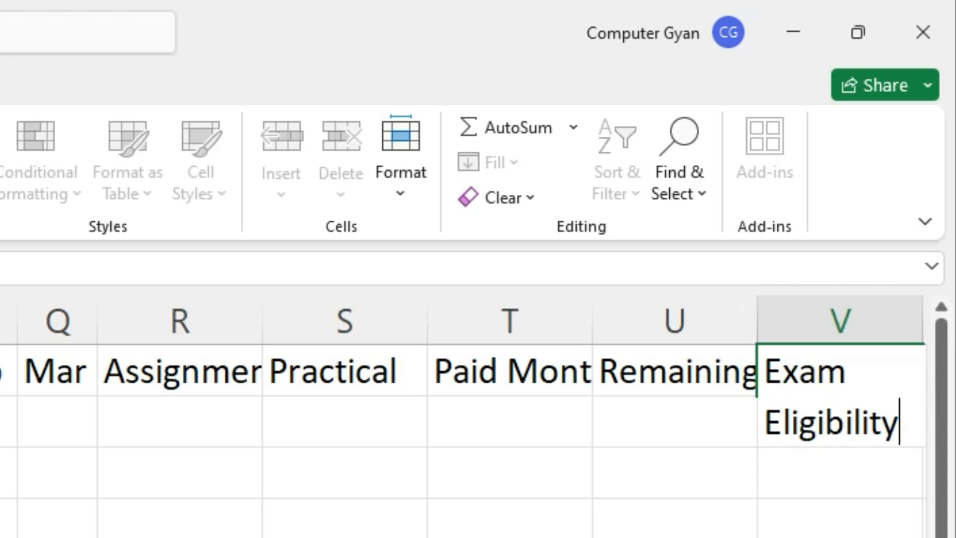
key(Tab)
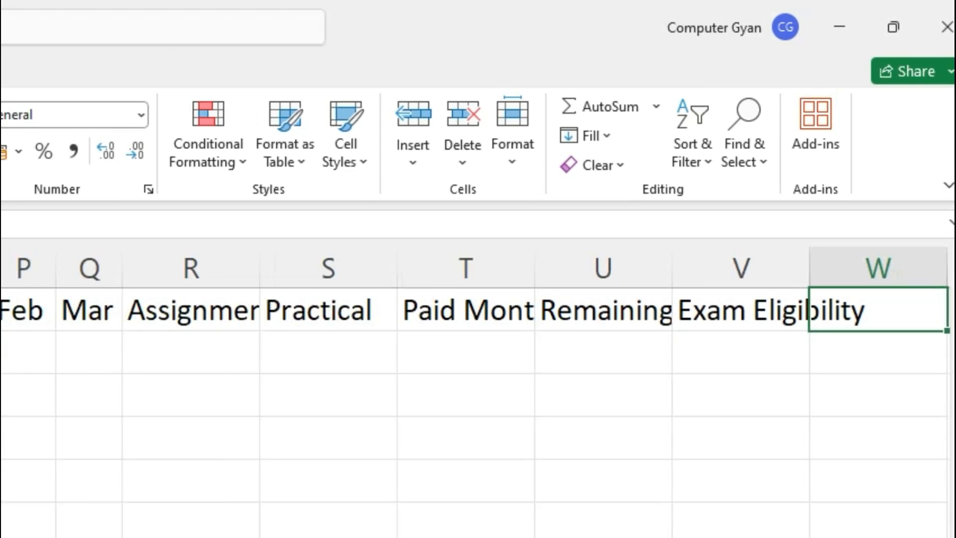
drag(747, 524, 648, 523)
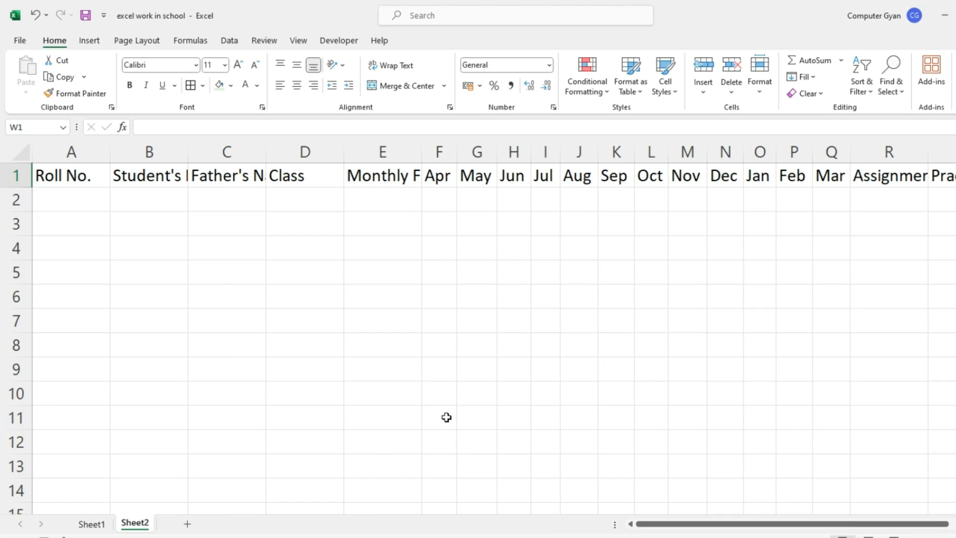
ctrl+scroll(469, 399, down, 1)
ctrl+scroll(469, 399, down, 1)
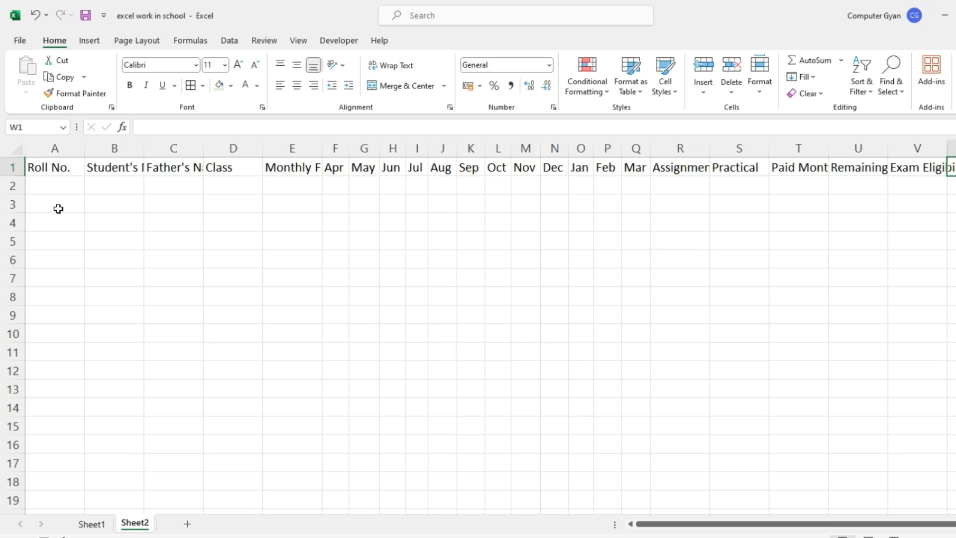
Wrap the header text in A1:V1 and reduce row 1's height to fit two lines of text
drag(53, 163, 934, 167)
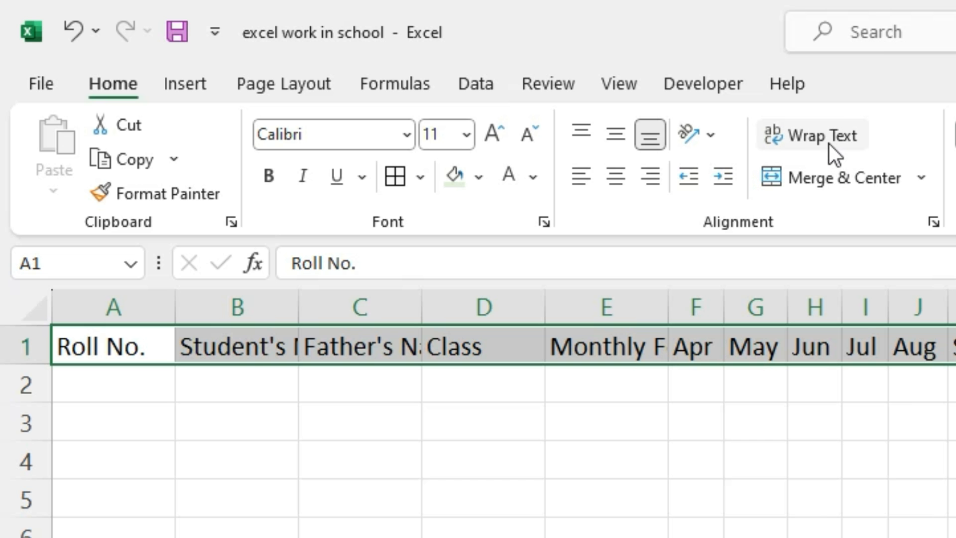
click(829, 145)
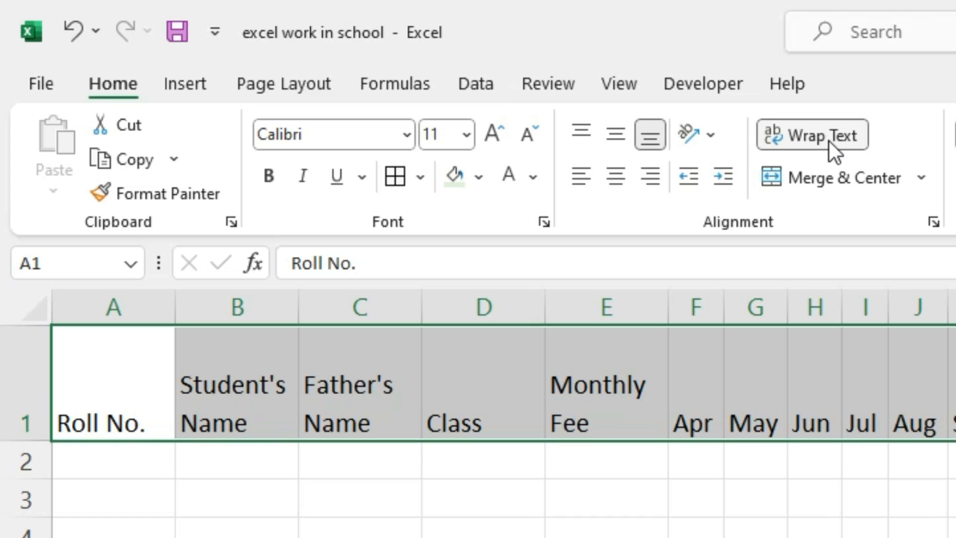
drag(46, 442, 47, 405)
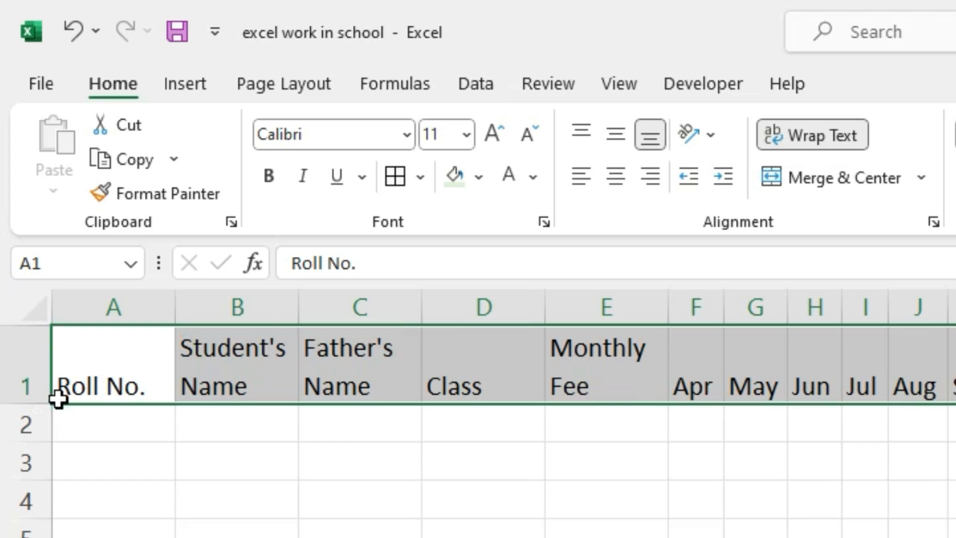
Narrow the Roll No. column and widen the Assignment and Remaining Month columns so no header word breaks mid-word
drag(170, 313, 104, 331)
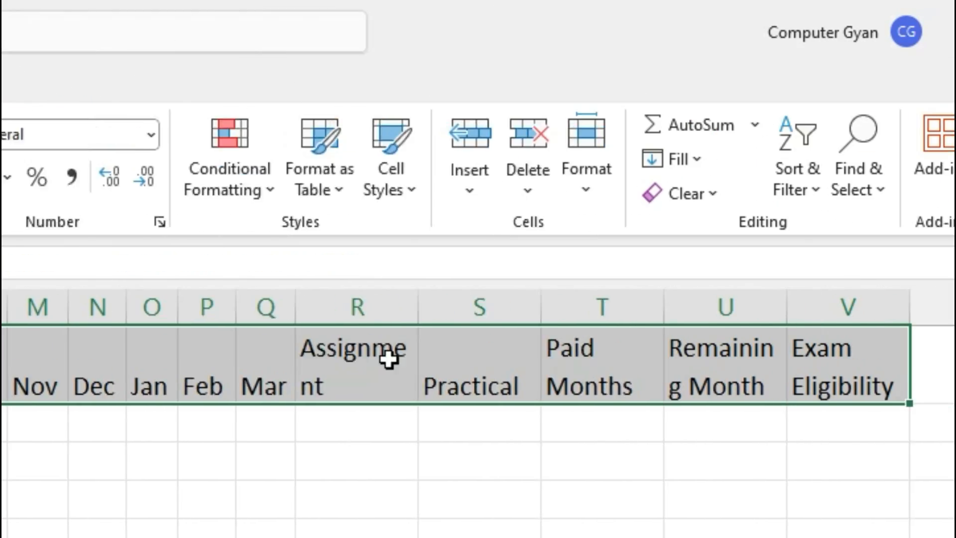
drag(419, 307, 441, 321)
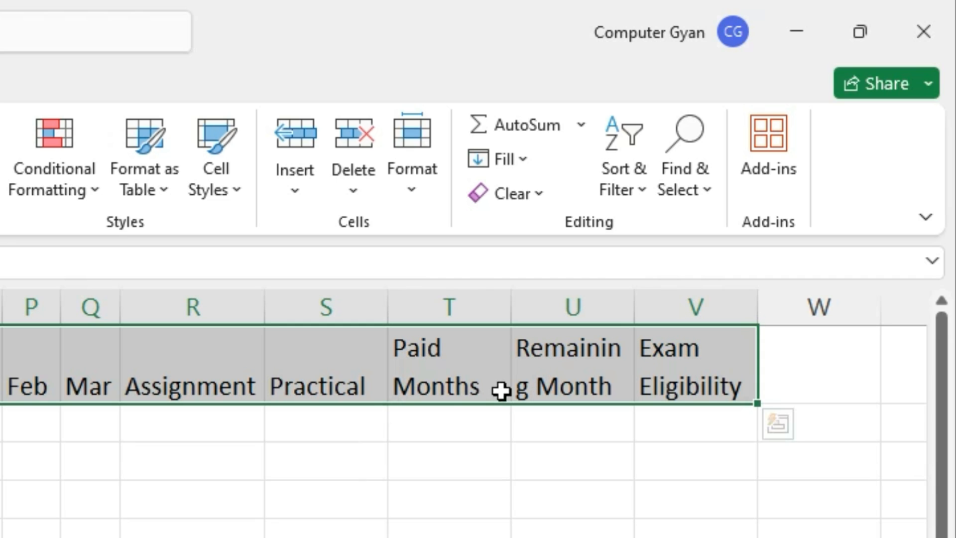
drag(635, 309, 646, 317)
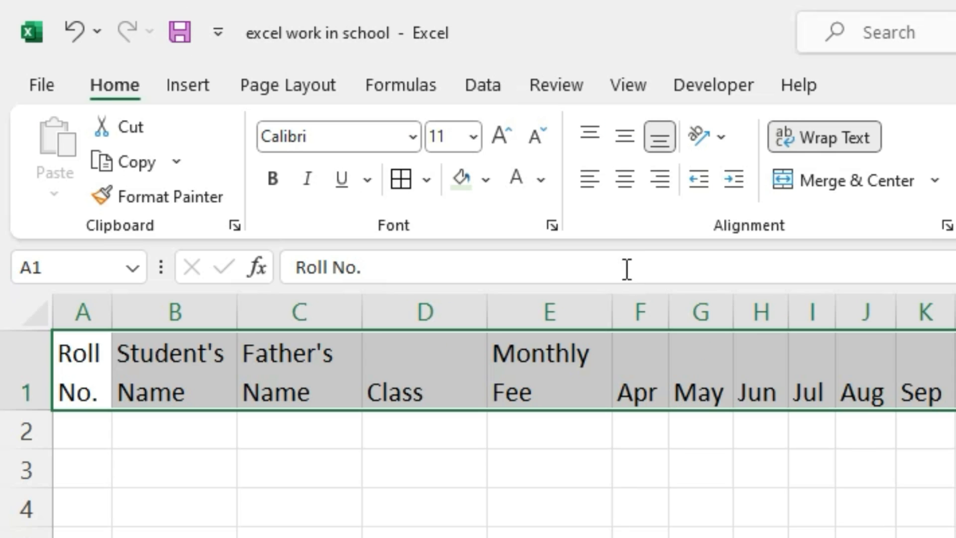
Format the headers in A1:V1 as top-aligned, horizontally centred, bold text on a yellow fill
click(589, 136)
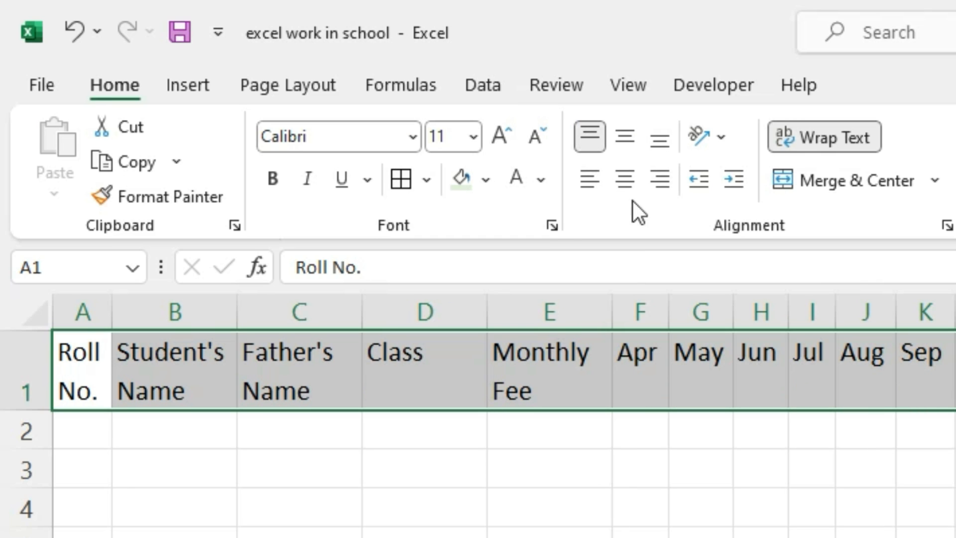
click(625, 180)
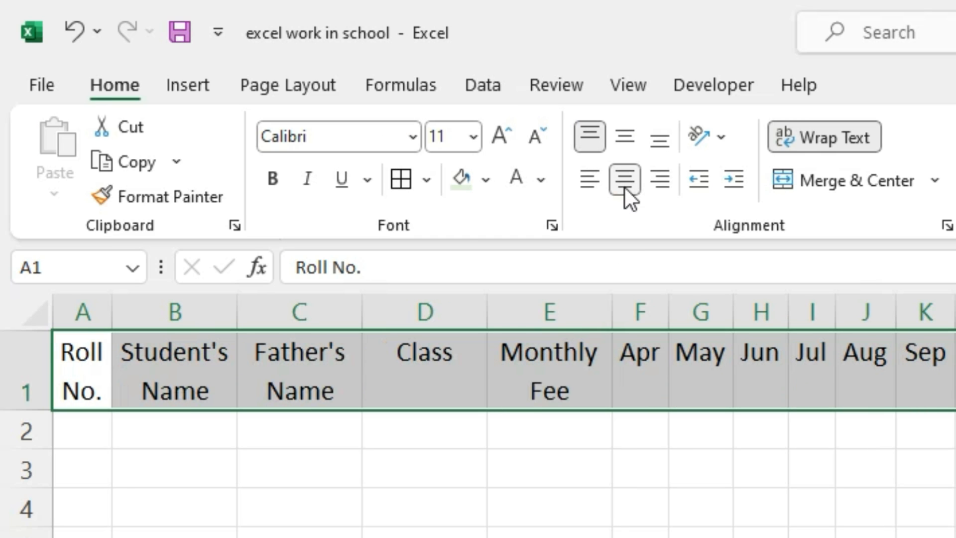
click(486, 180)
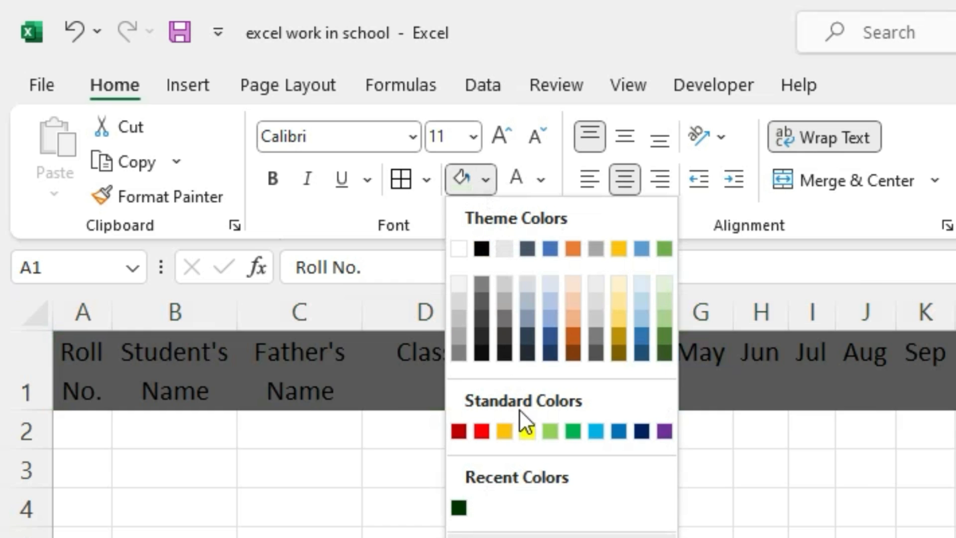
click(522, 431)
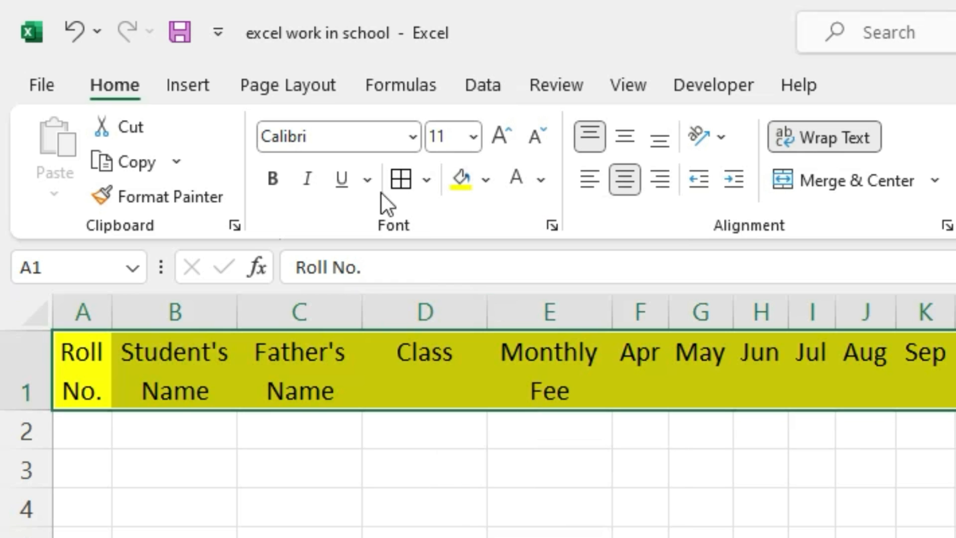
click(271, 179)
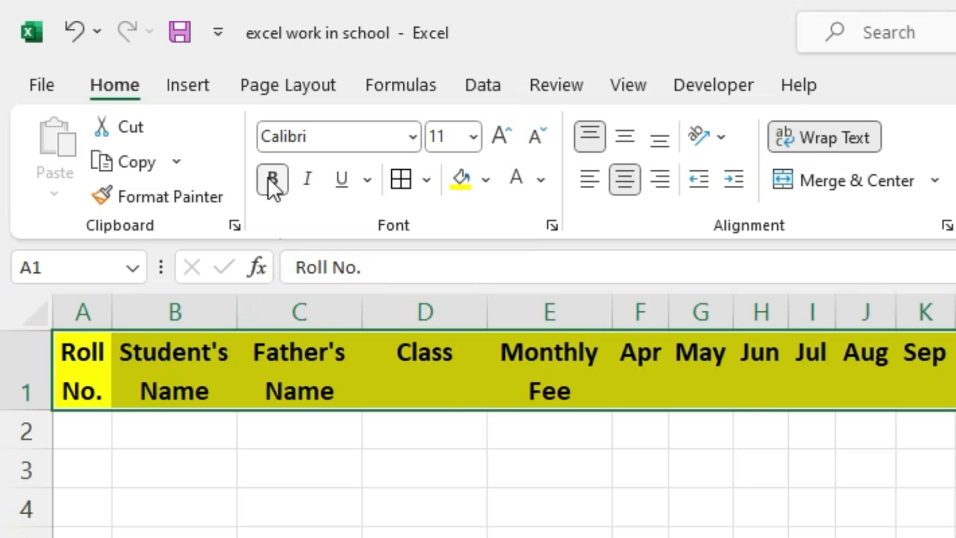
Apply all borders to the table range A1:V15
drag(39, 177, 897, 445)
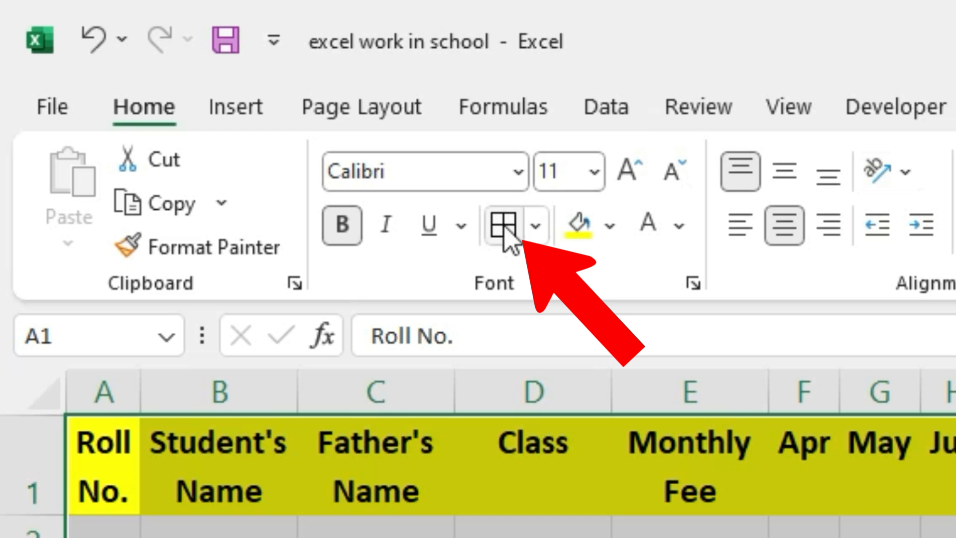
click(191, 86)
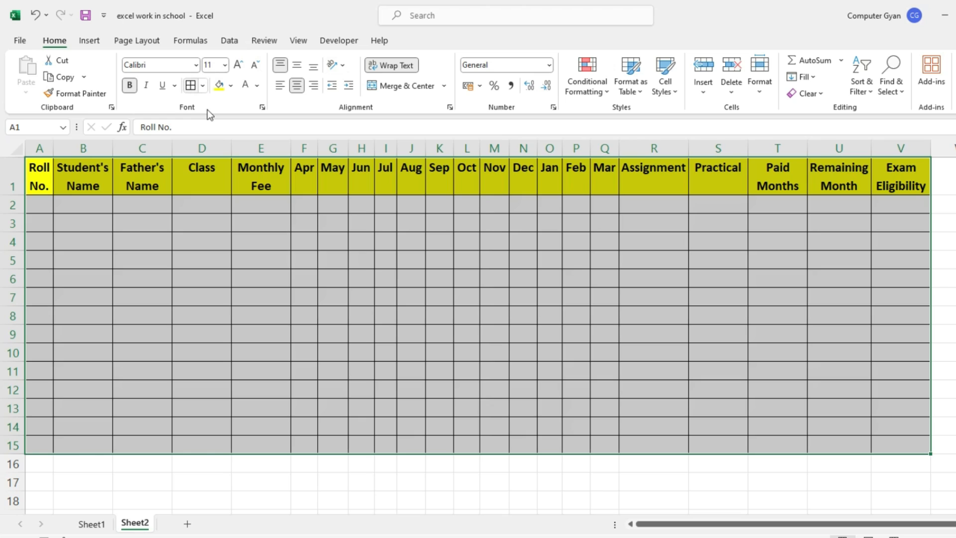
Give the month headers Apr to Mar in F1:Q1 a dark red fill with white text
click(305, 181)
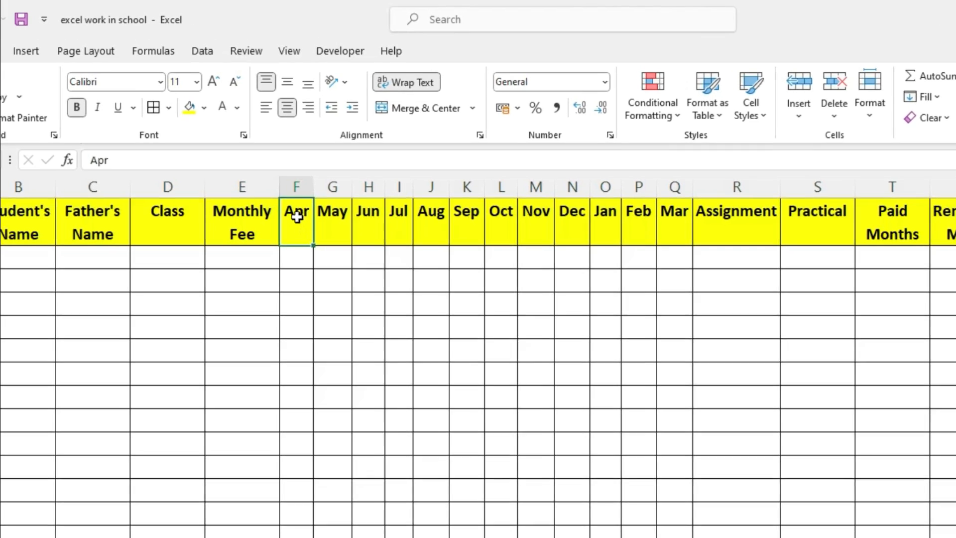
drag(305, 173, 605, 176)
drag(558, 261, 736, 249)
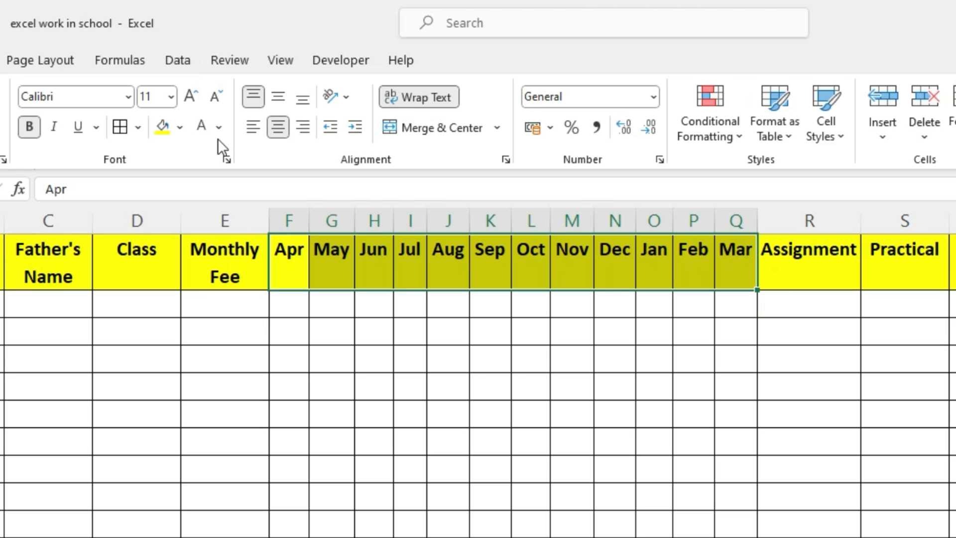
click(183, 130)
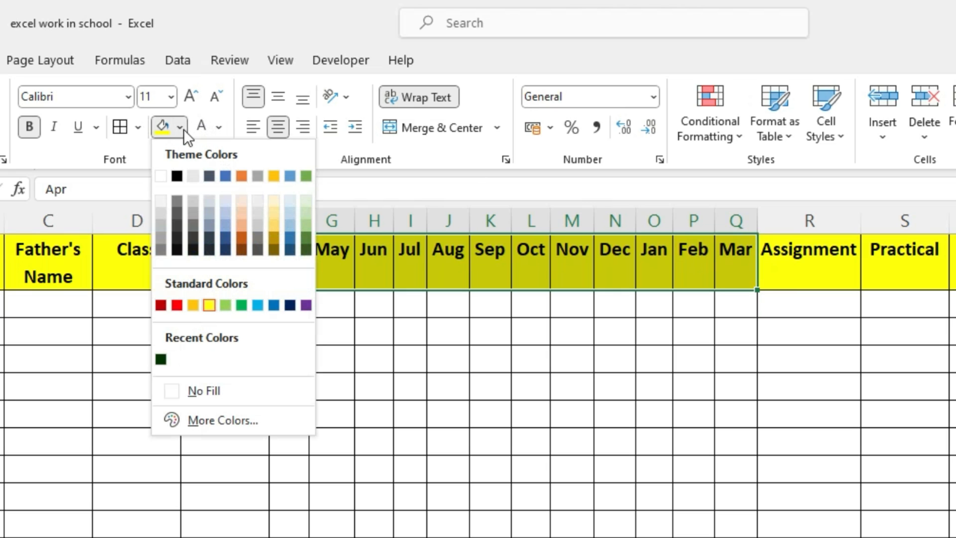
click(161, 305)
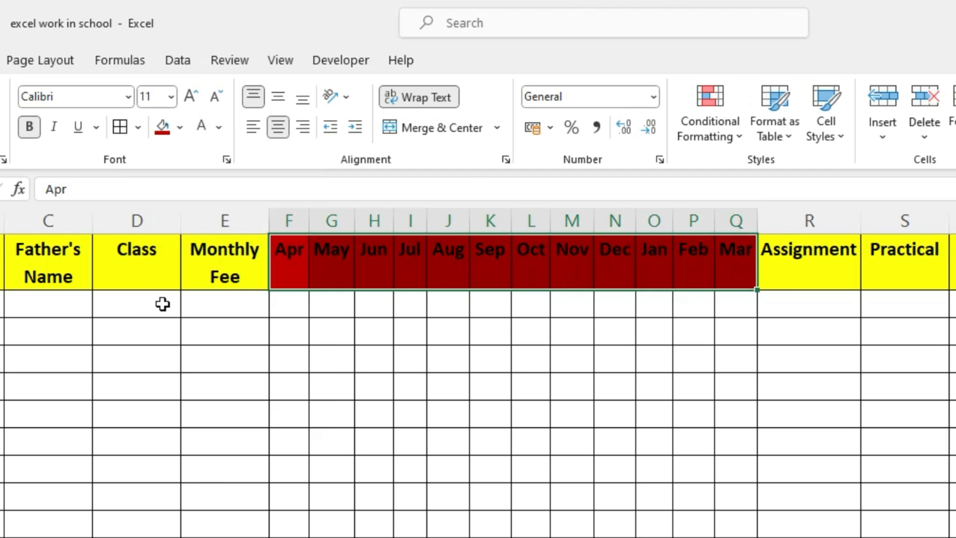
click(202, 127)
Give the Assignment and Practical headers in R1:S1 a dark blue fill with white text
drag(817, 285, 929, 268)
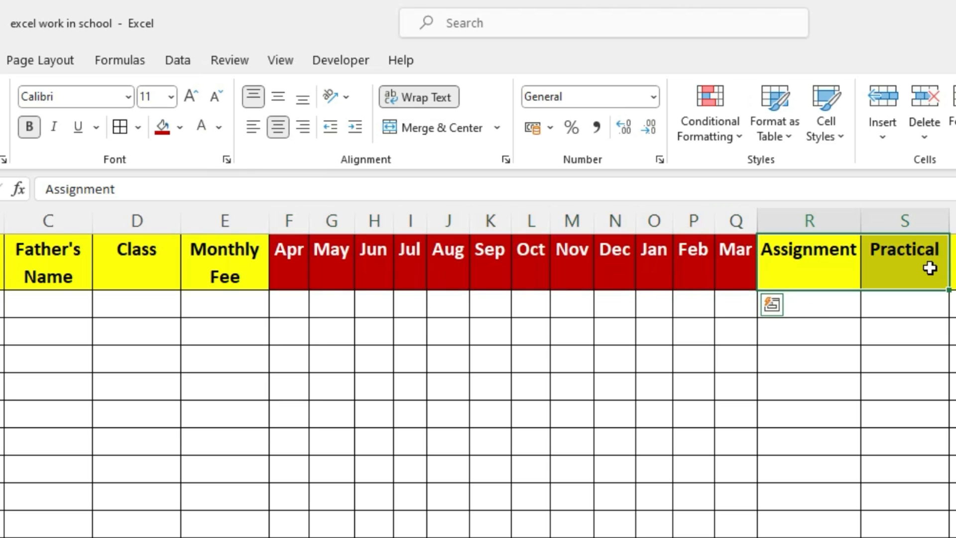
click(180, 127)
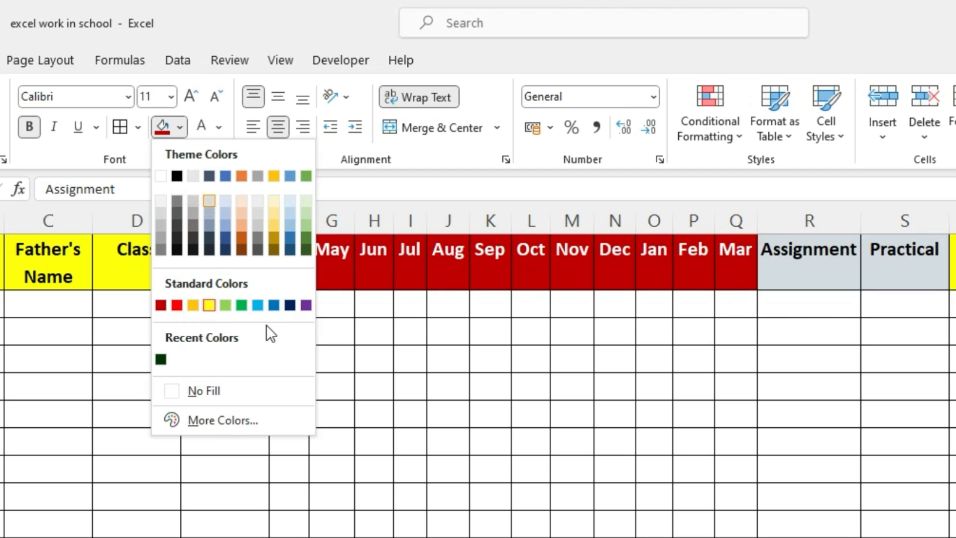
click(289, 306)
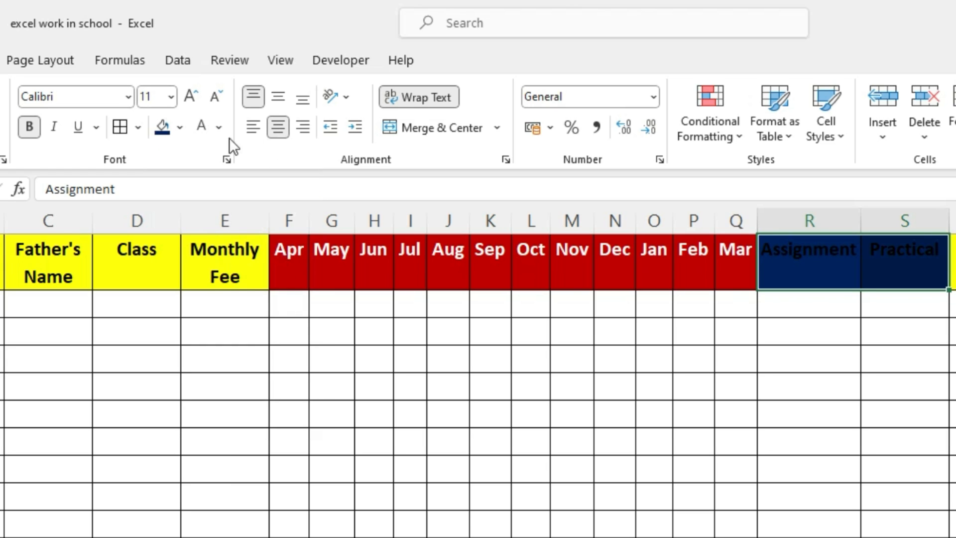
click(198, 129)
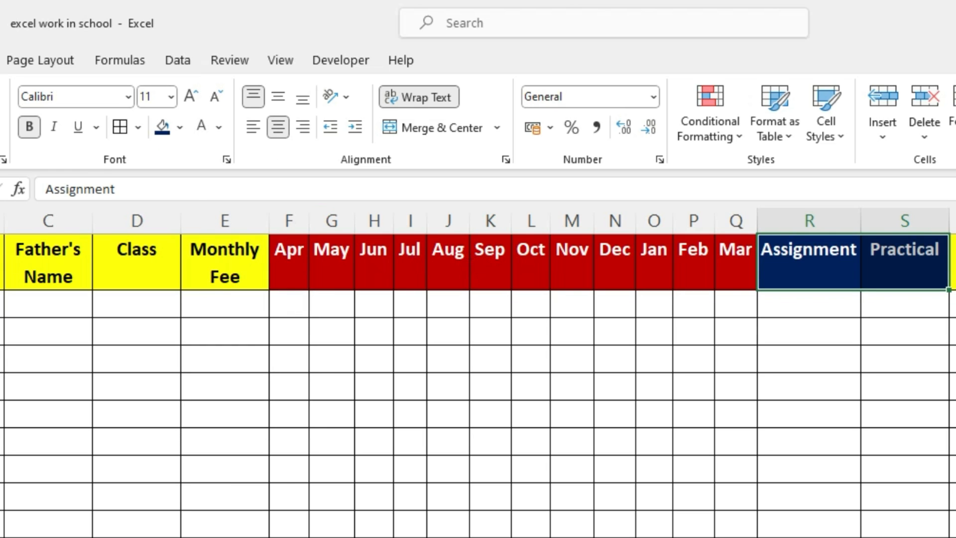
Insert an entire blank row above the header row
click(374, 537)
click(90, 420)
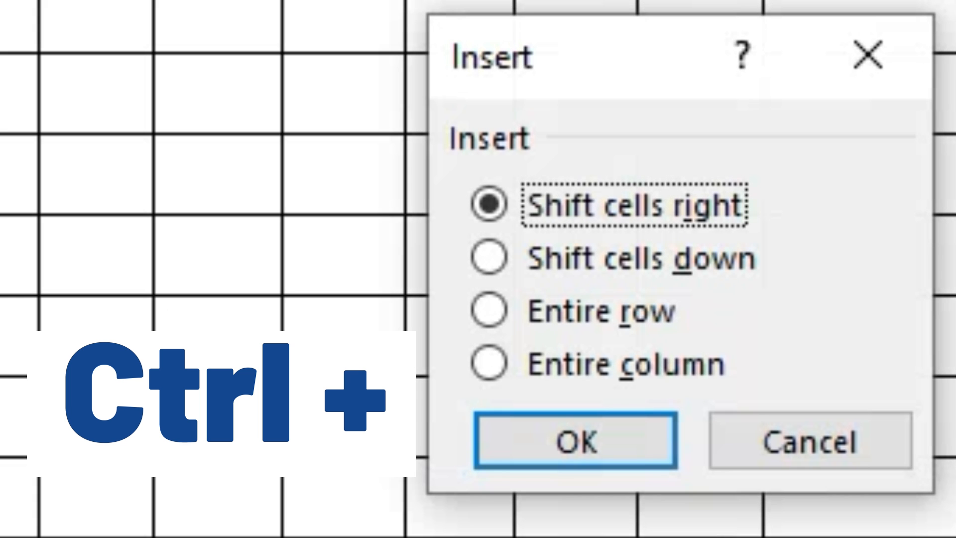
click(523, 316)
click(553, 442)
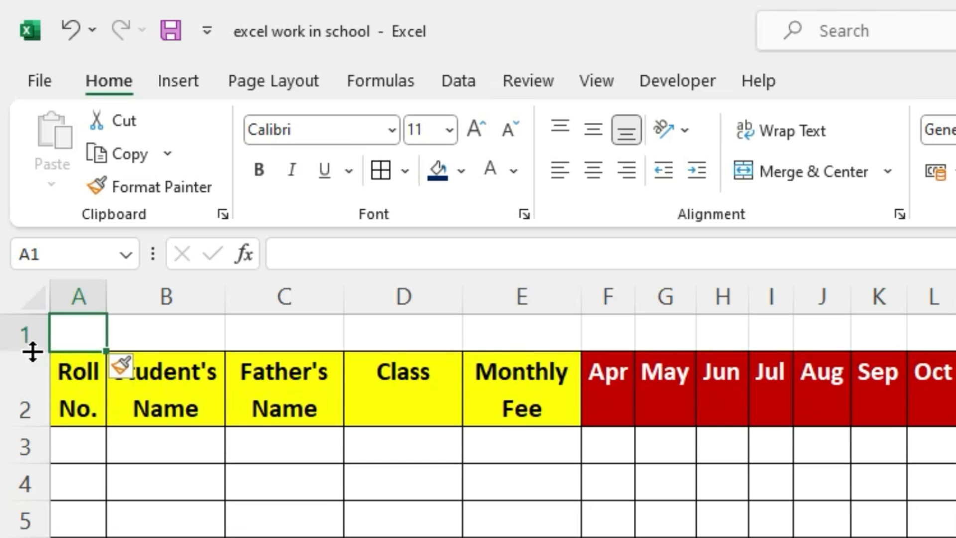
Increase the height of the blank row 1 and merge and center its cells across the table's width
drag(32, 352, 17, 421)
drag(83, 365, 955, 387)
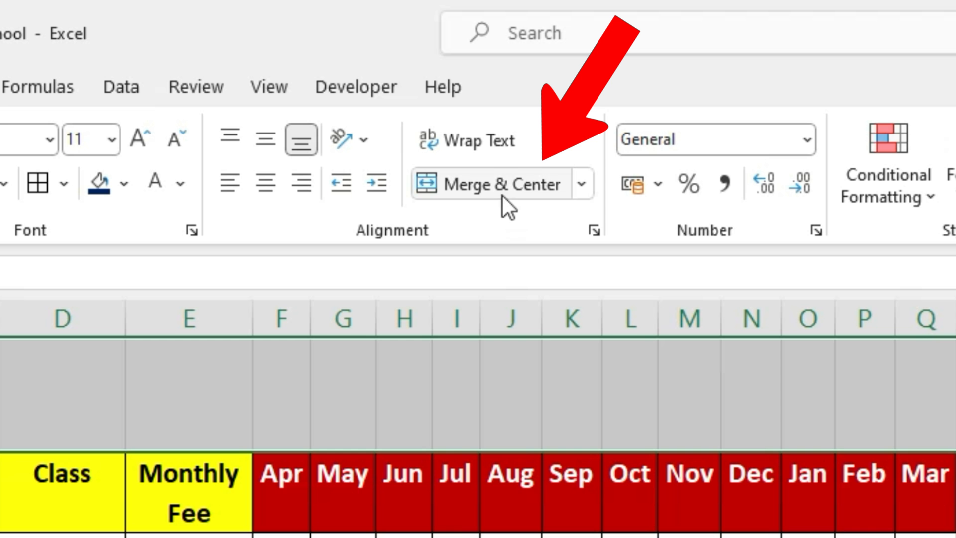
click(406, 89)
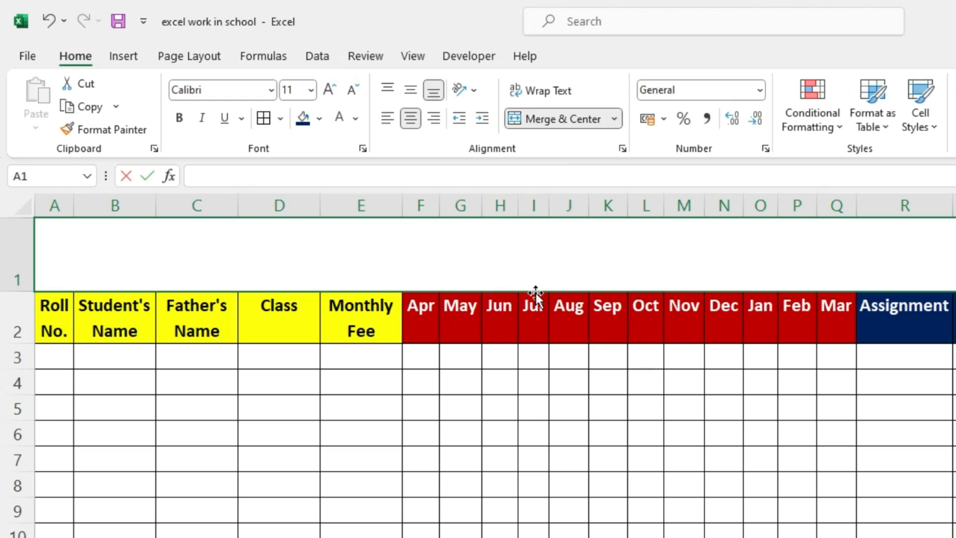
Enter the title "R.K MEMORIAL PUBLIC SCHOOL" in the merged cell A1 and enlarge its font size to 24
text(R.K MEMORIAL PUBLIC SCHOOL)
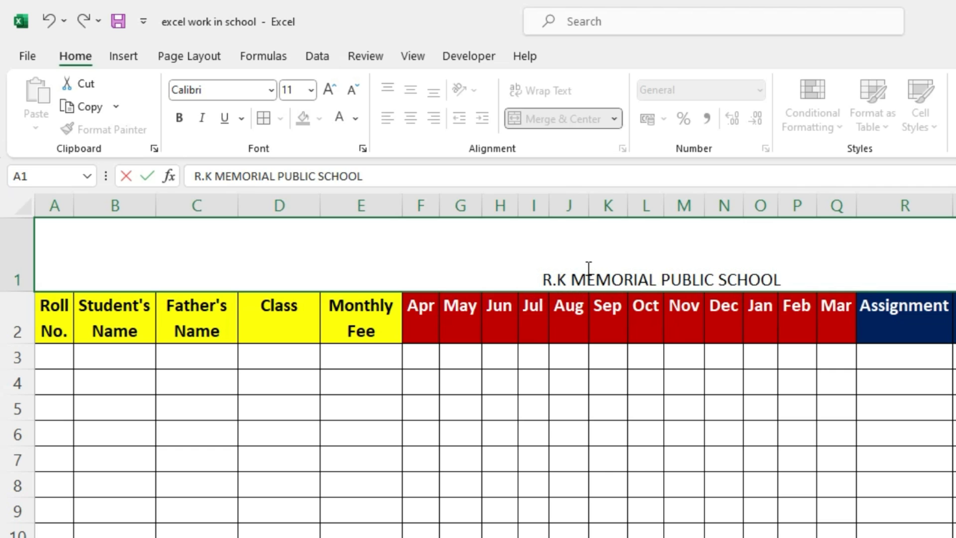
click(604, 455)
click(583, 243)
click(330, 93)
click(331, 94)
click(331, 94)
click(331, 93)
click(331, 93)
click(331, 93)
click(330, 94)
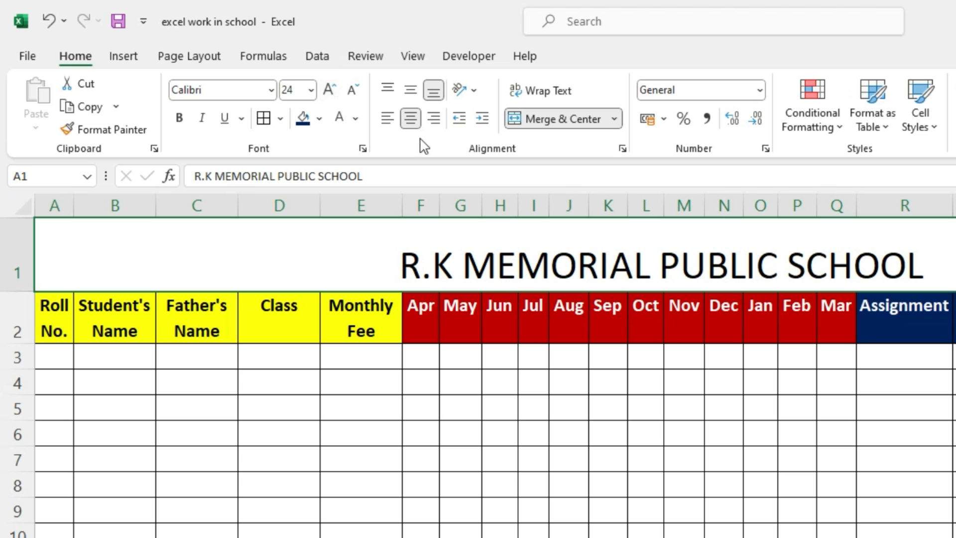
Middle-align the school title vertically and set it in bold Aptos
click(410, 94)
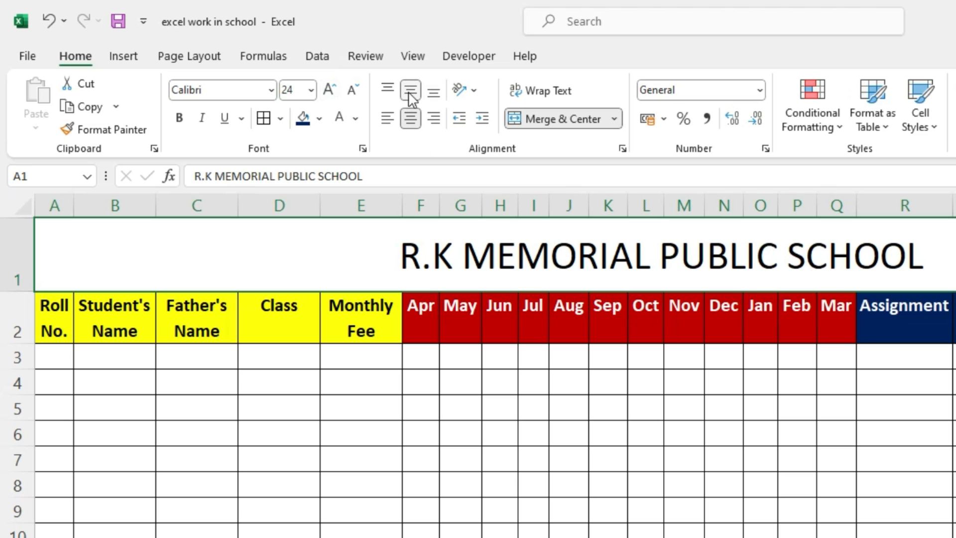
click(180, 120)
click(271, 91)
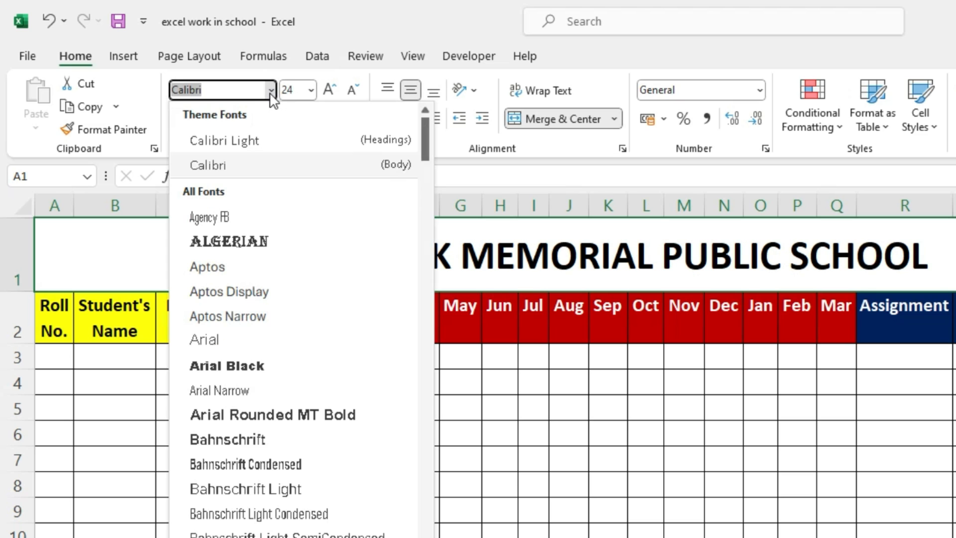
click(207, 268)
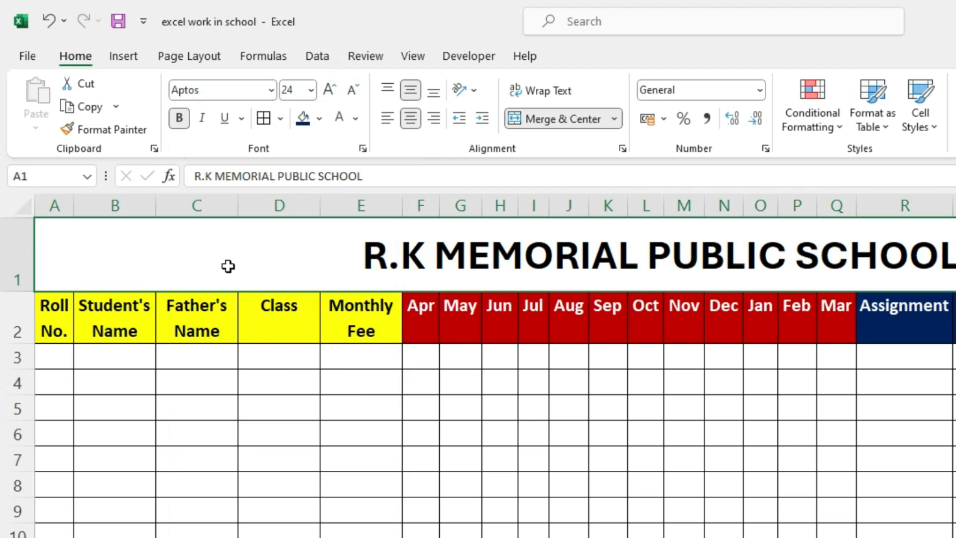
Give the school title in row 1 a dark green fill with white text
click(319, 118)
click(301, 334)
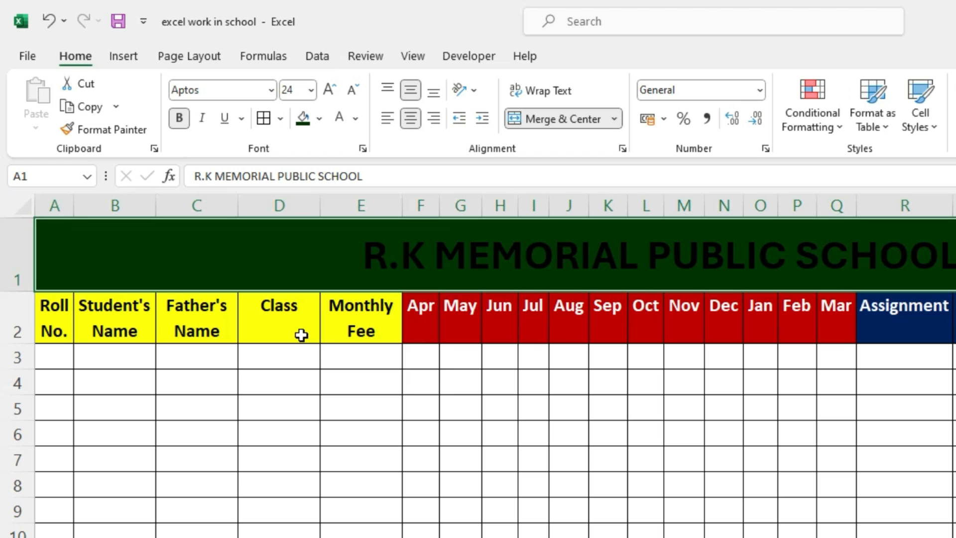
click(341, 122)
Enter roll numbers 1 and 2 in A3:A4 and extend the series to 14 in A16
click(52, 363)
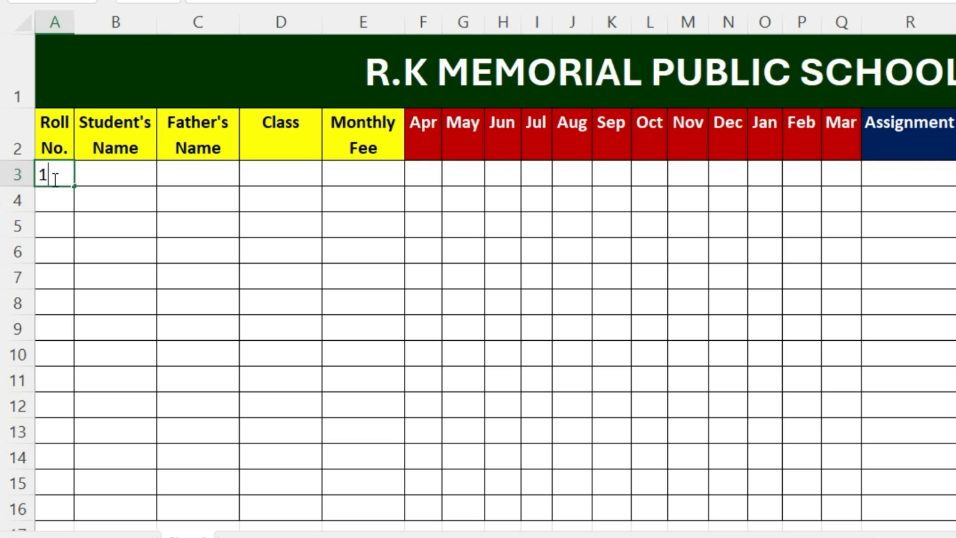
text(1)
key(Return)
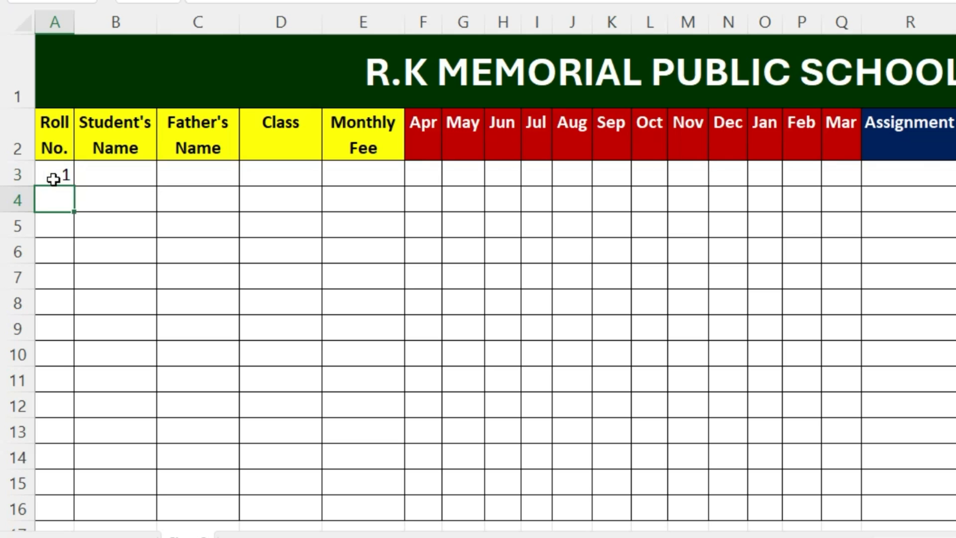
text(2)
key(Return)
drag(55, 177, 66, 508)
Enter the students' first names in B3:B16 and the fathers' first names down the Father's Name column from C3
click(127, 180)
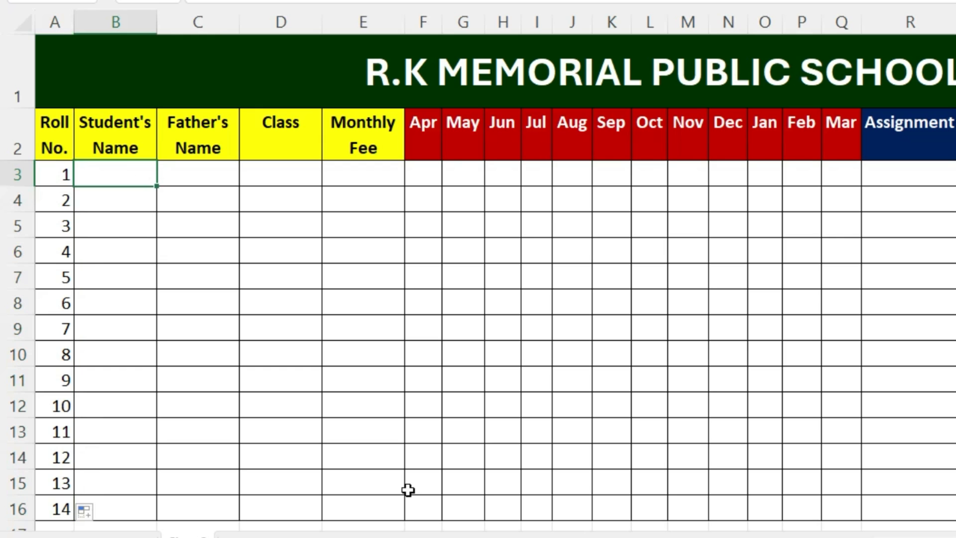
text(rAJesh)
key(Return)
text(Mahesh)
key(Return)
text(Sures)
key(BackSpace)
key(BackSpace)
key(BackSpace)
text(uresh)
key(Return)
text(Naresh)
key(Return)
text(Harsh)
key(Return)
text(Nishant)
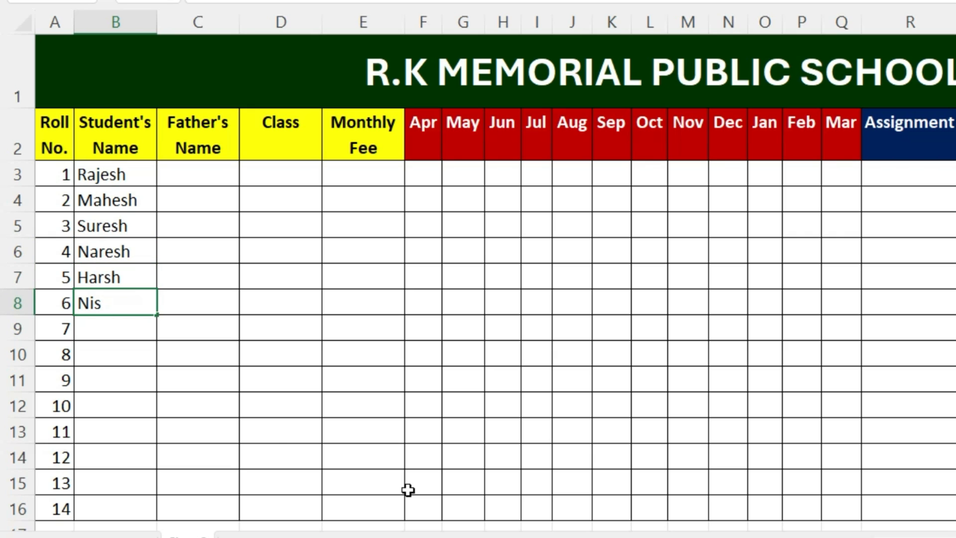
key(Return)
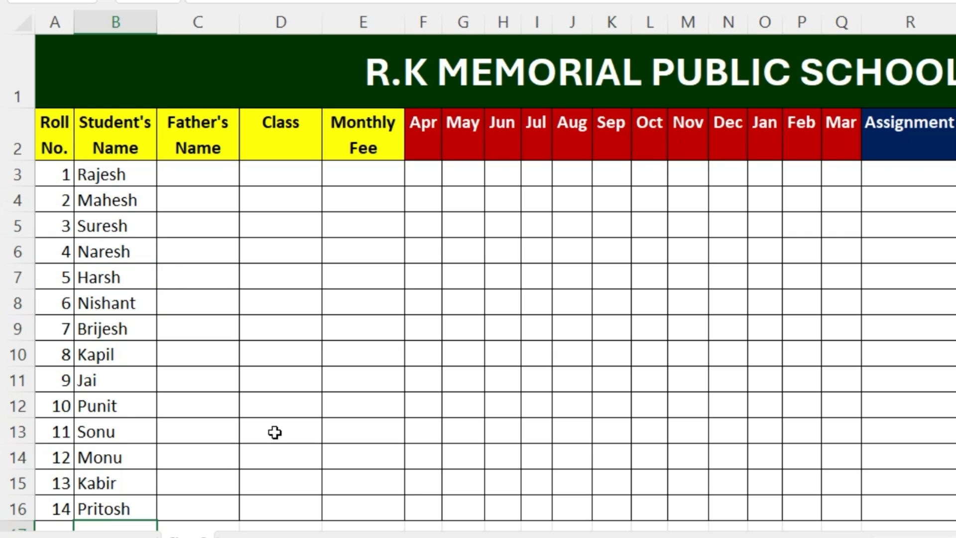
click(199, 186)
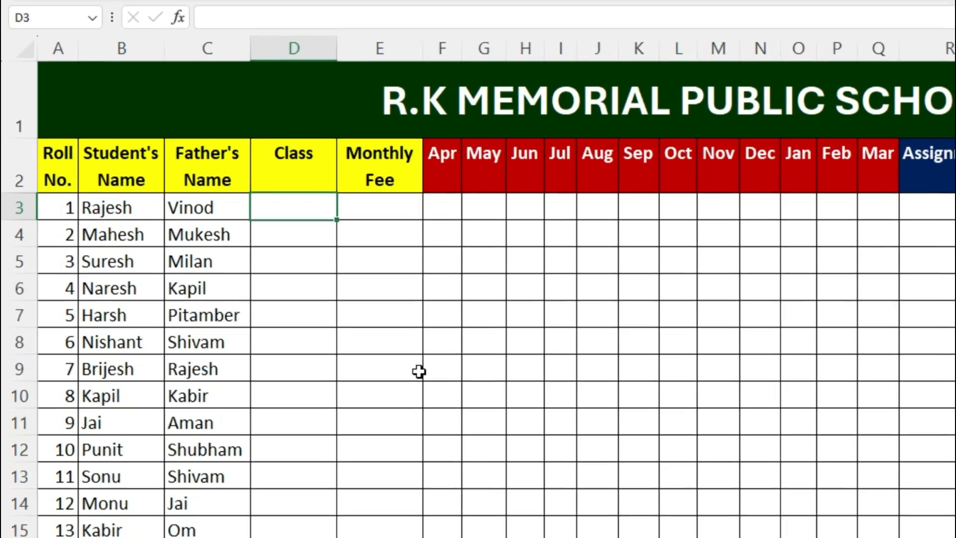
Enter the class 11th in D3 and format its "th" as superscript
text(11th)
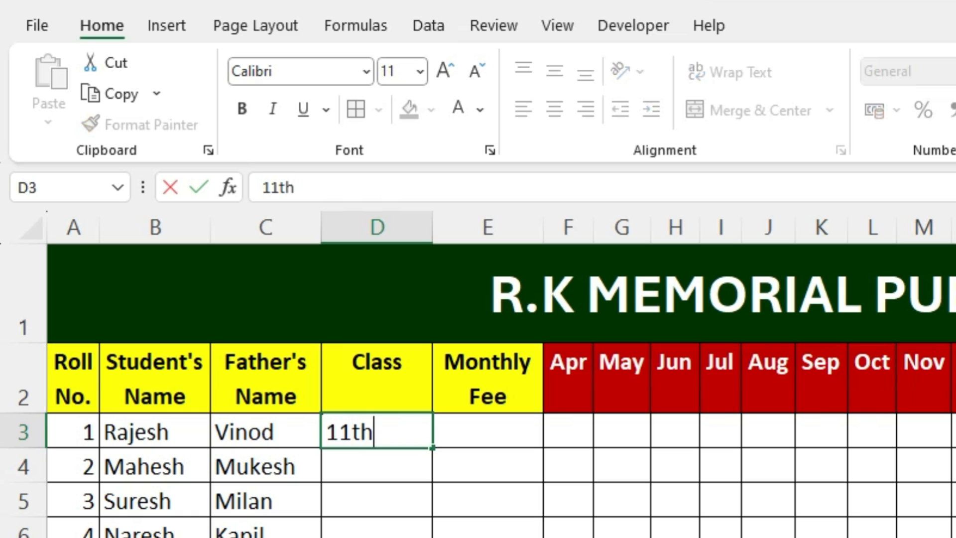
key(Return)
click(383, 434)
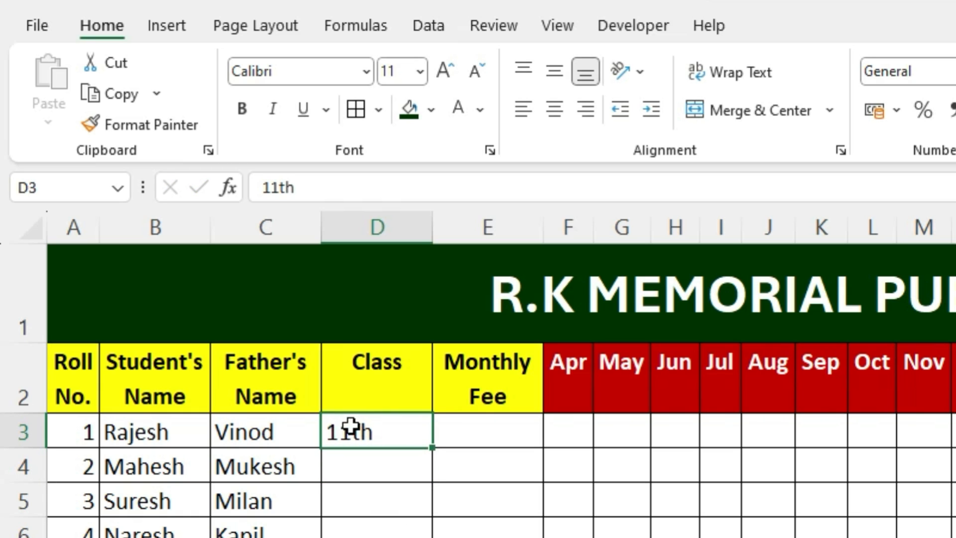
double_click(377, 434)
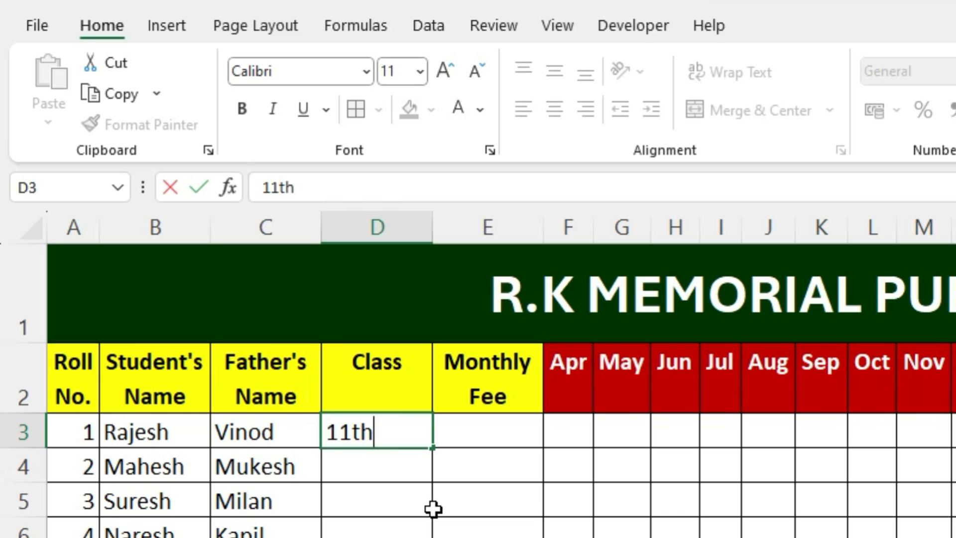
key(shift+Left)
key(shift+Left)
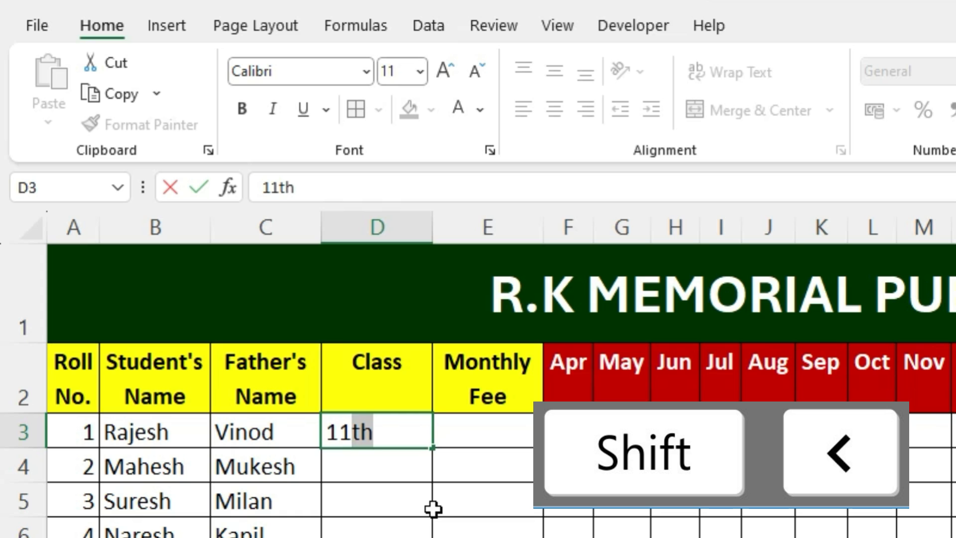
click(490, 150)
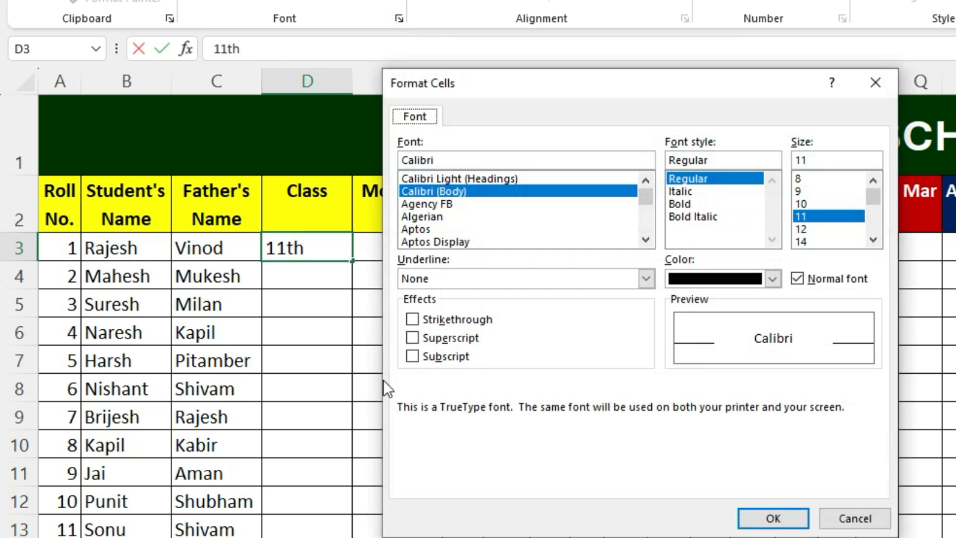
click(412, 338)
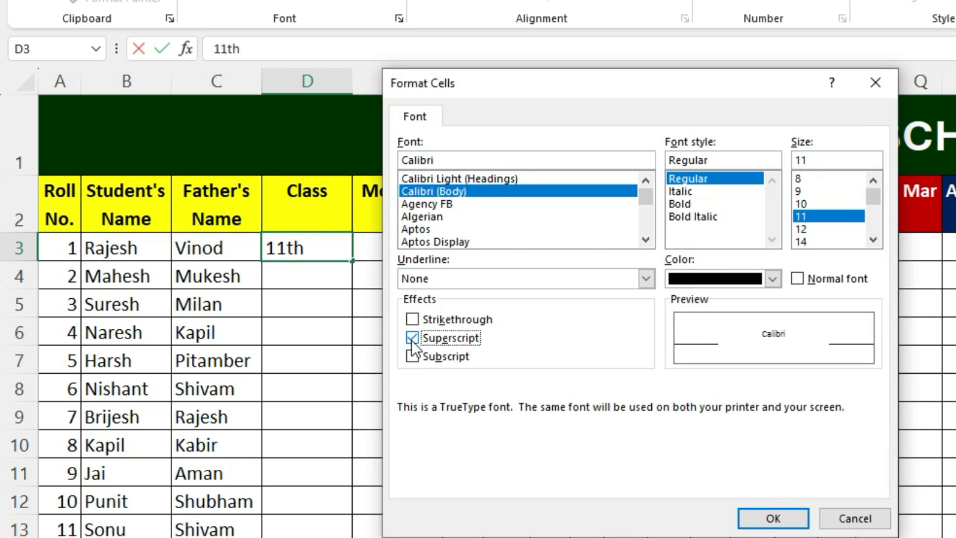
click(800, 520)
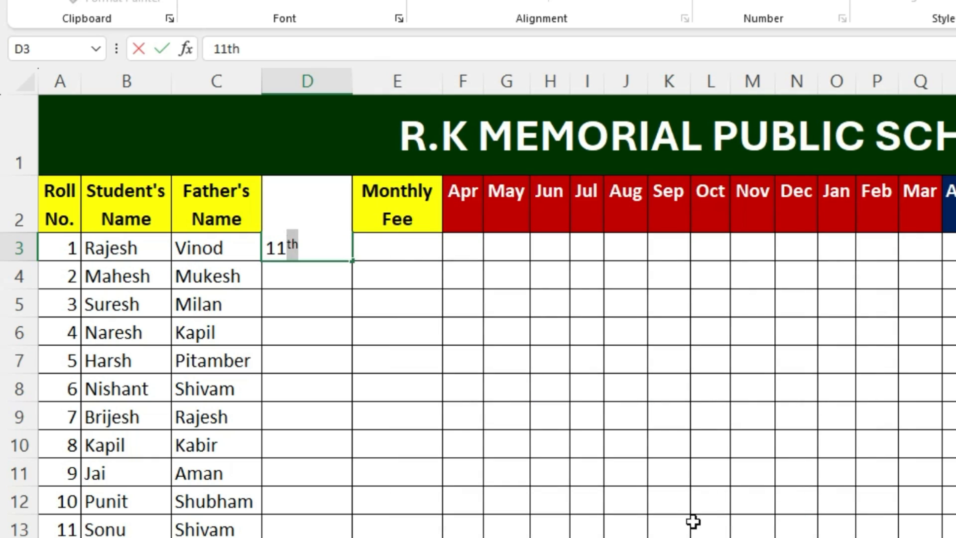
key(Return)
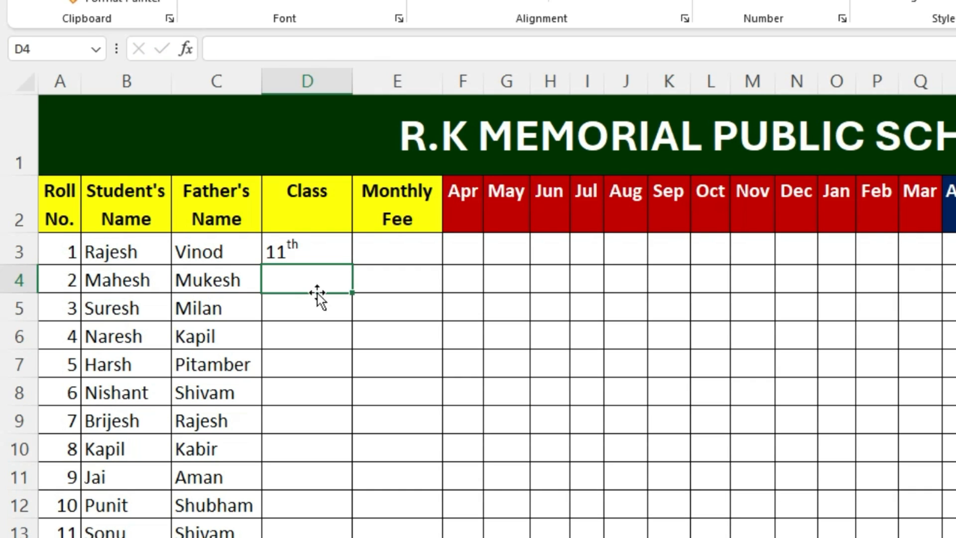
Copy the class entry in D3 down the Class column for all students
click(311, 250)
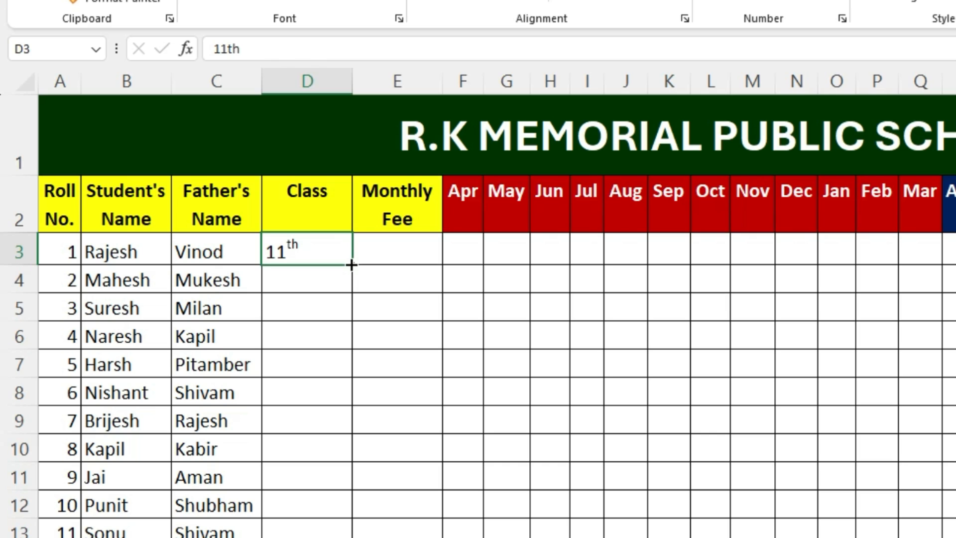
drag(351, 264, 359, 527)
click(353, 308)
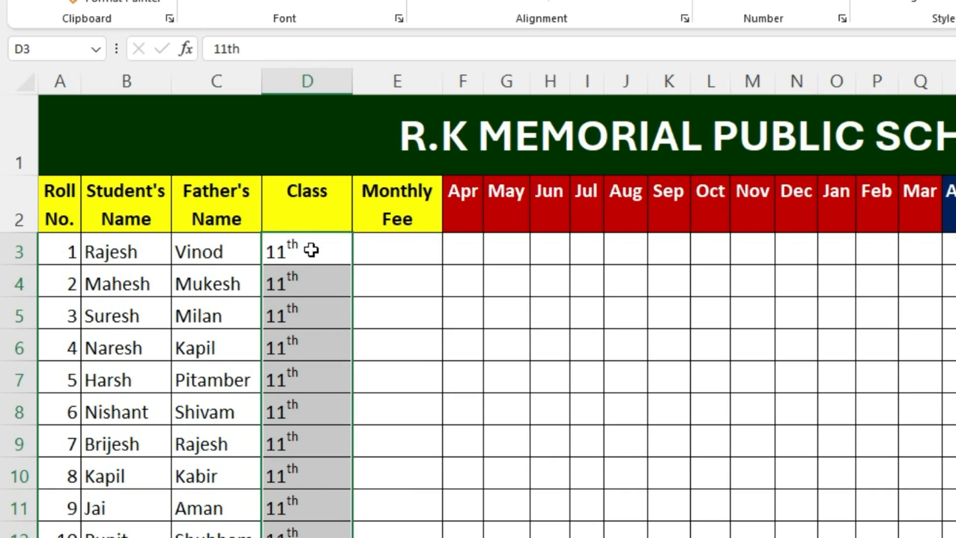
Enter a monthly fee of 900 in E3, copy it down for all students and center the fee values horizontally
click(401, 257)
text(900)
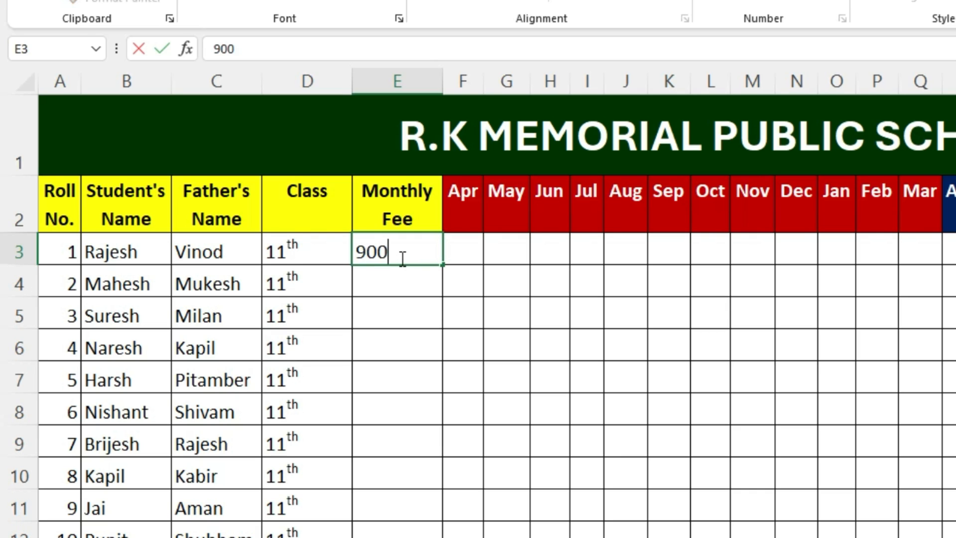
key(Return)
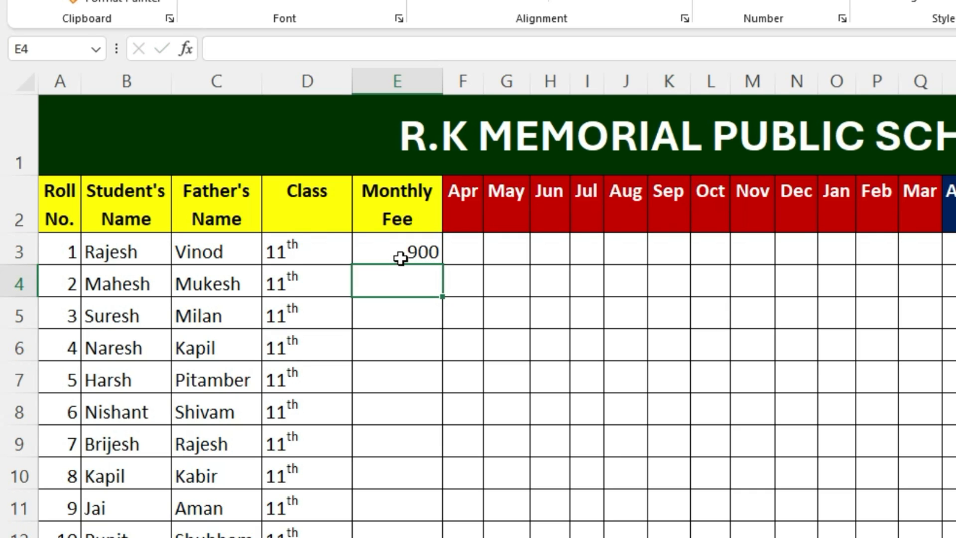
click(401, 258)
drag(442, 267, 441, 535)
scroll(548, 447, up, 1)
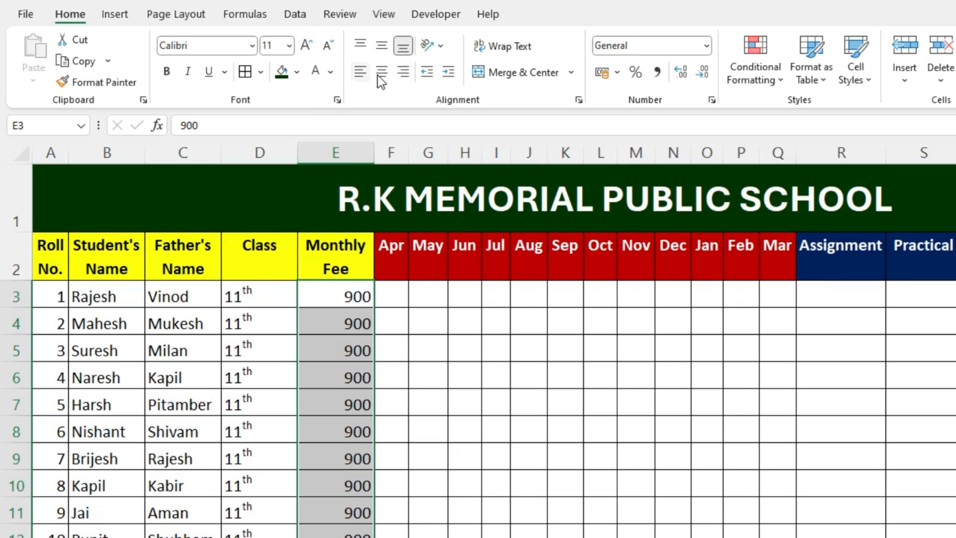
click(379, 75)
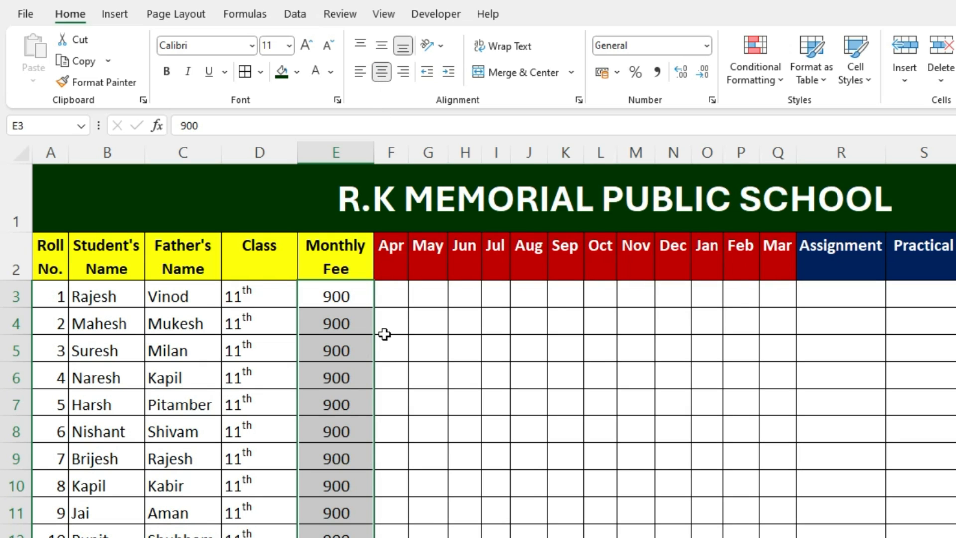
Set the font of the students' Apr to Mar cells, starting at F3, to Wingdings 2
click(393, 301)
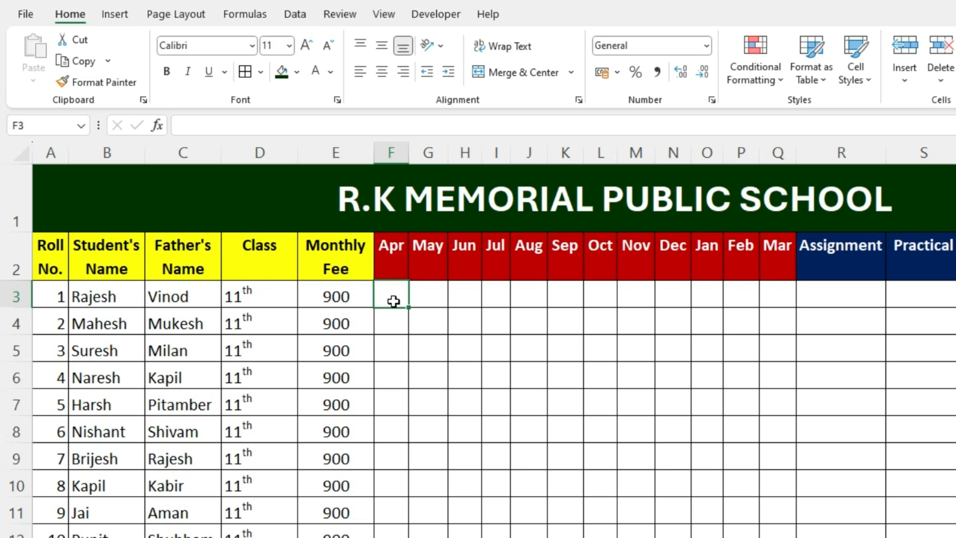
mouse_move(393, 301)
mouse_down()
mouse_move(473, 311)
mouse_move(760, 503)
mouse_move(780, 536)
mouse_up()
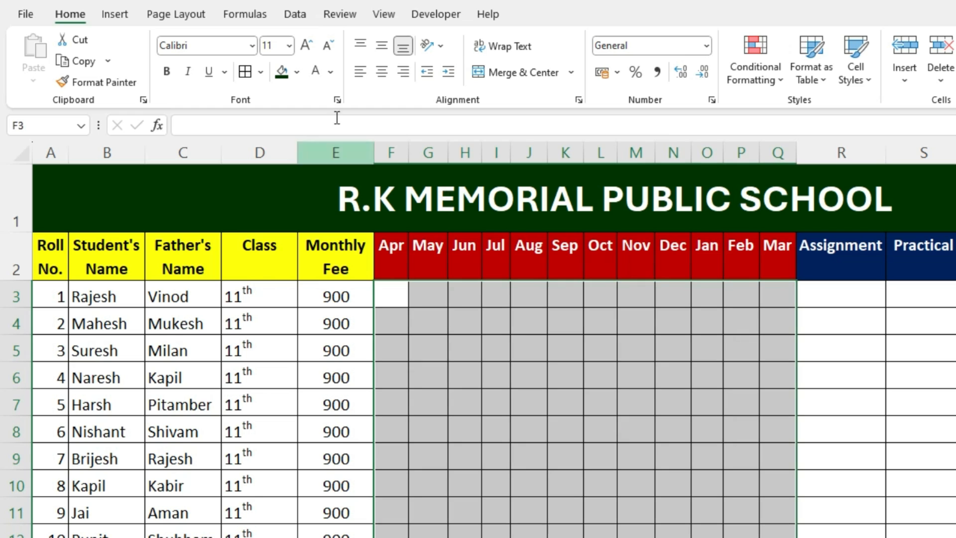
click(252, 48)
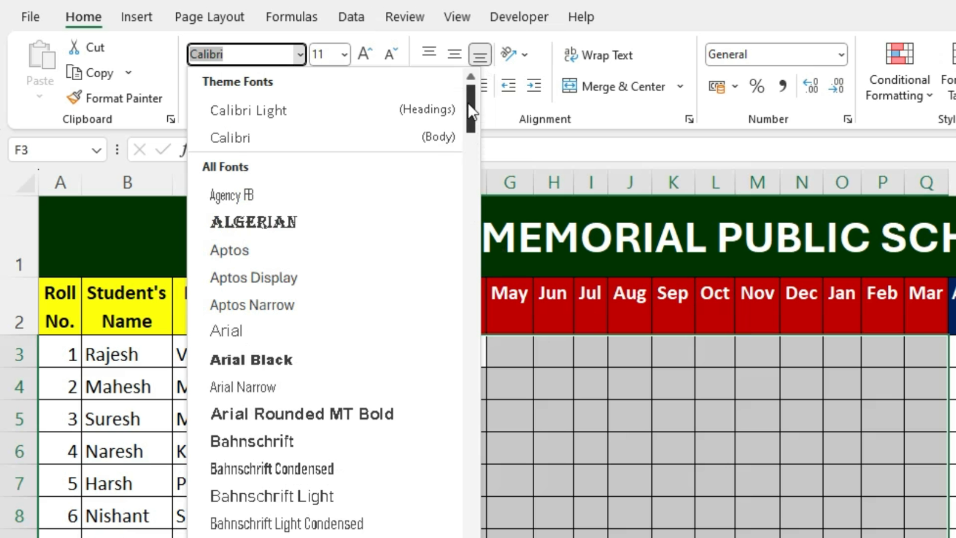
drag(393, 87, 398, 428)
drag(473, 503, 473, 536)
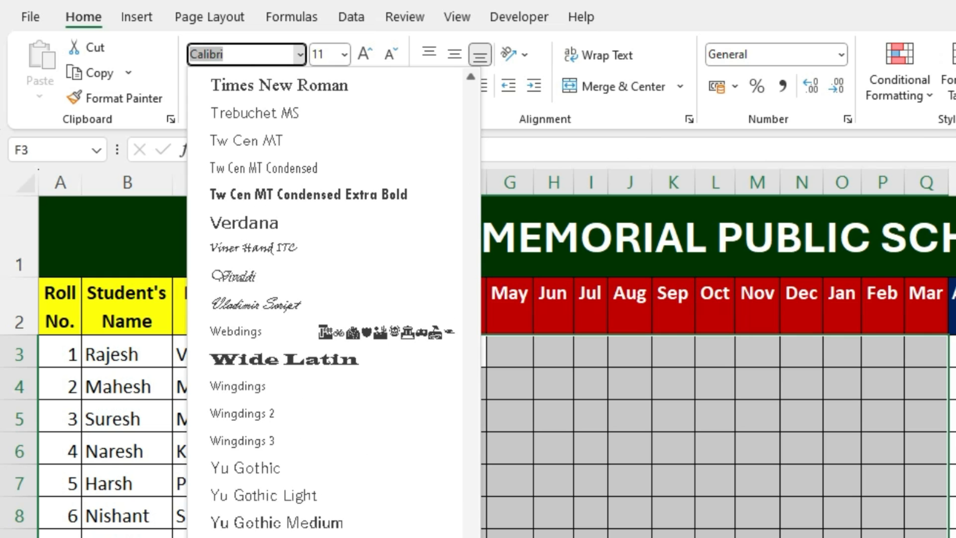
click(234, 411)
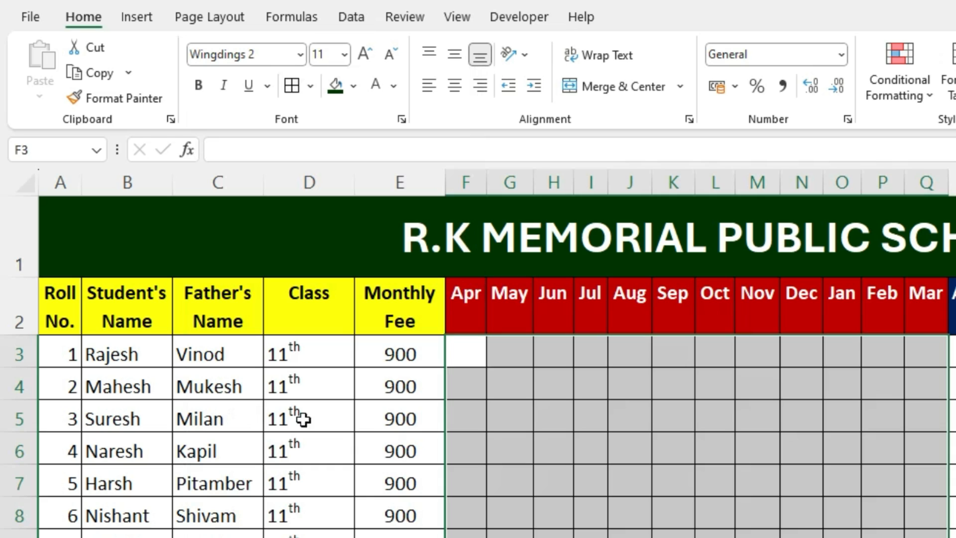
Enter P in F3 as a tick mark and copy it across Apr to Mar and down for all students
click(453, 352)
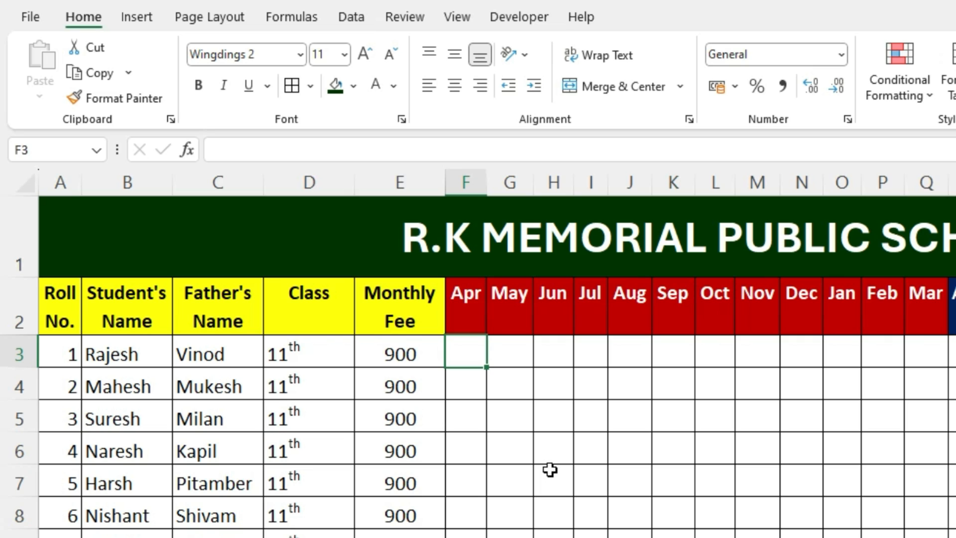
text(P)
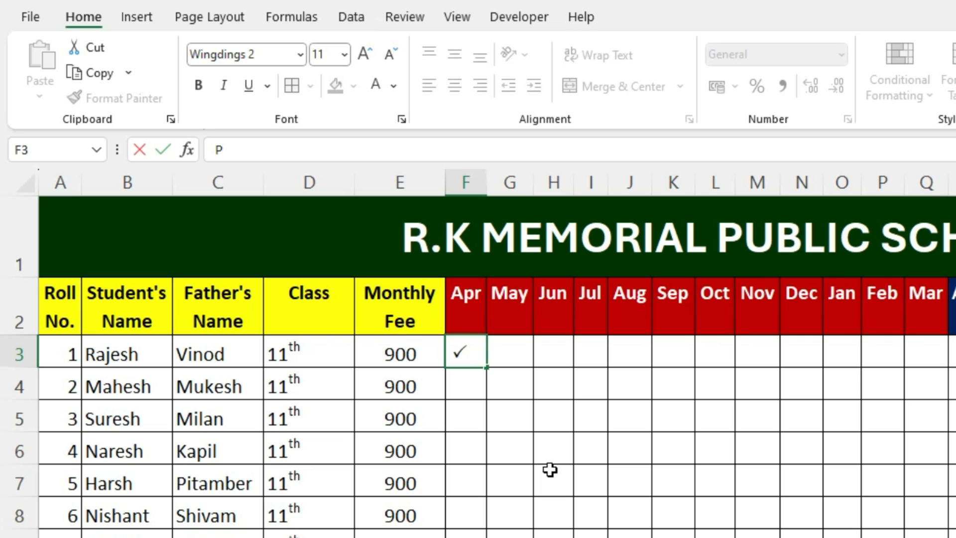
key(Return)
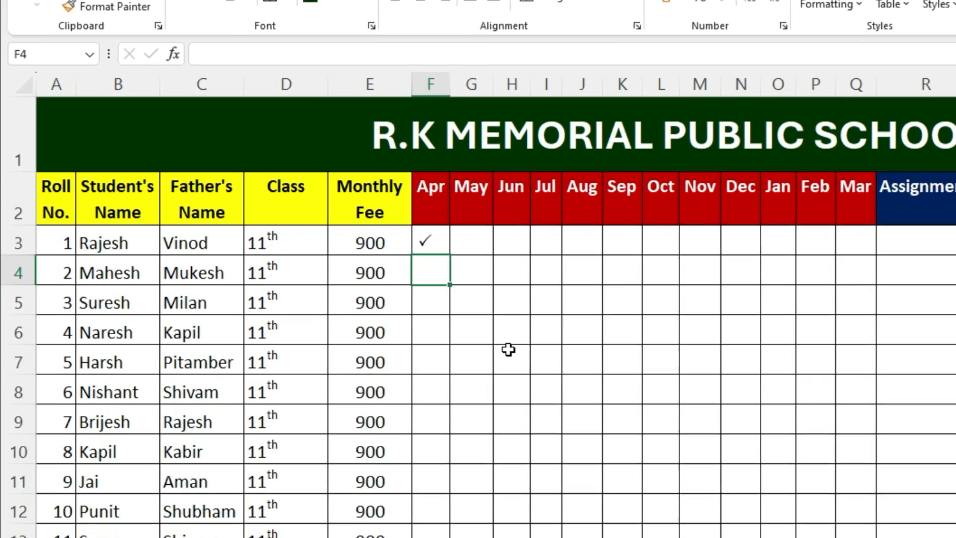
click(471, 363)
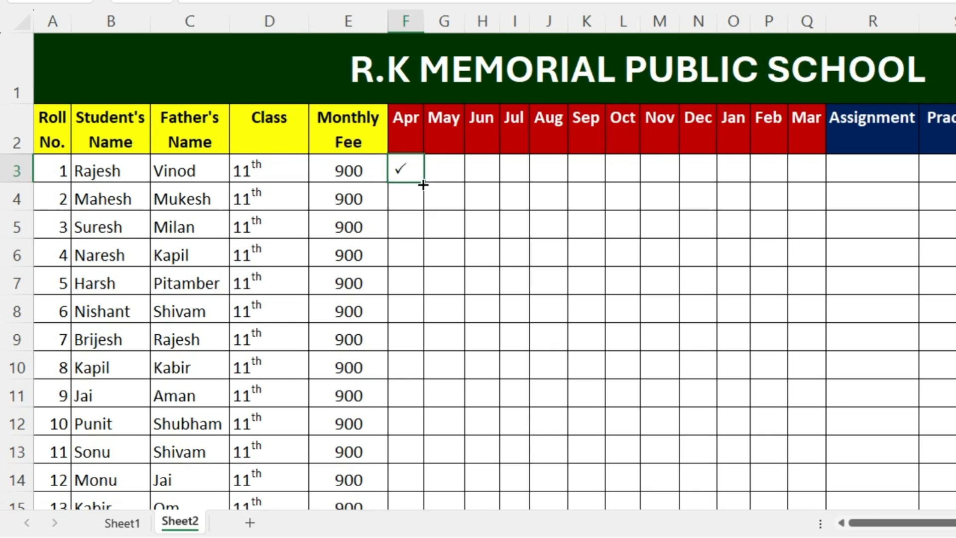
drag(424, 185, 820, 184)
drag(830, 217, 853, 510)
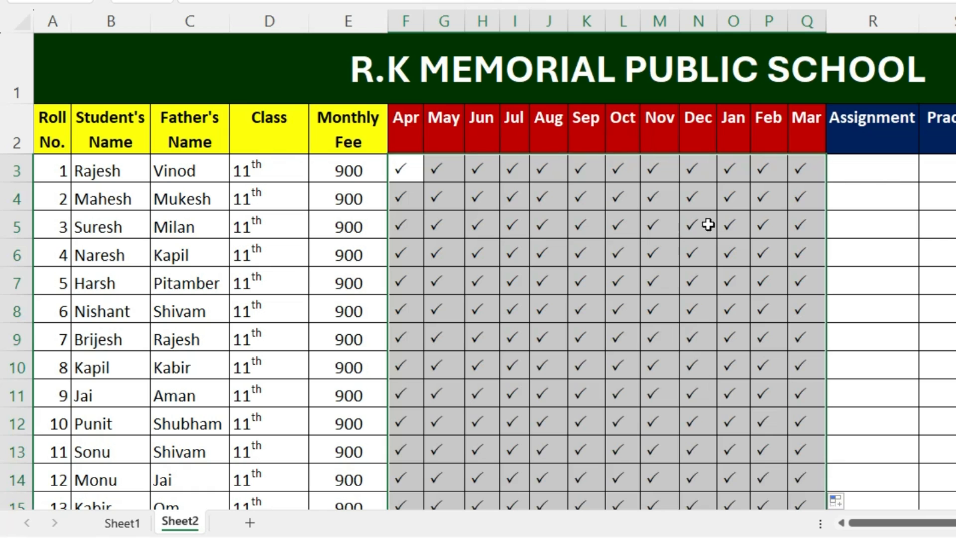
Clear the ticks for Jan to Mar in row 4 and for Feb and Mar in rows 7, 11 and 14
drag(741, 197, 790, 205)
key(Delete)
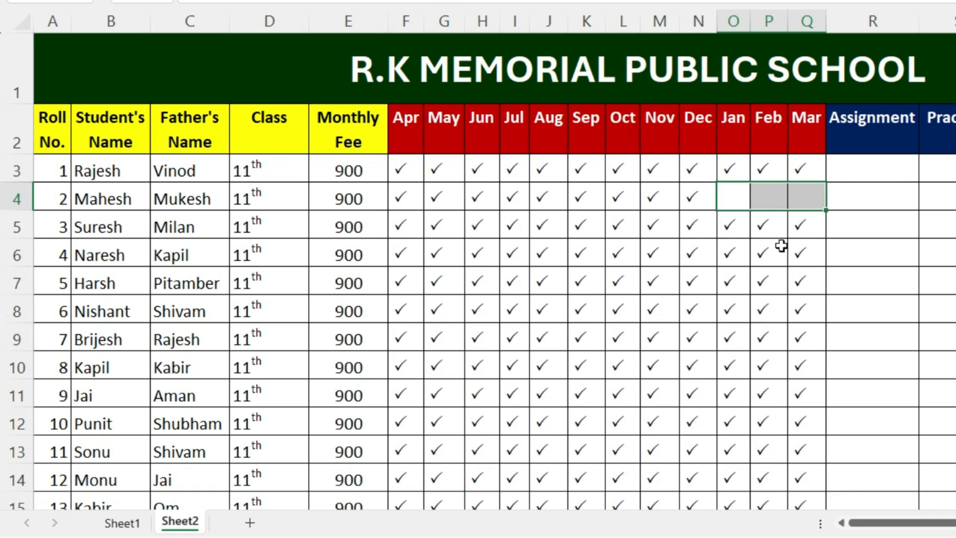
drag(769, 284, 799, 283)
key(Delete)
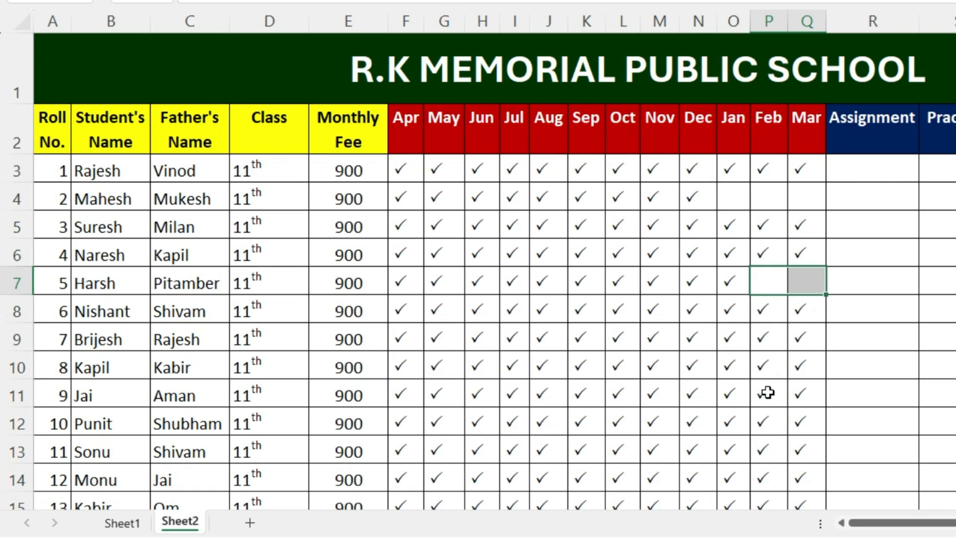
drag(768, 395, 795, 395)
key(Delete)
drag(779, 483, 799, 486)
key(Delete)
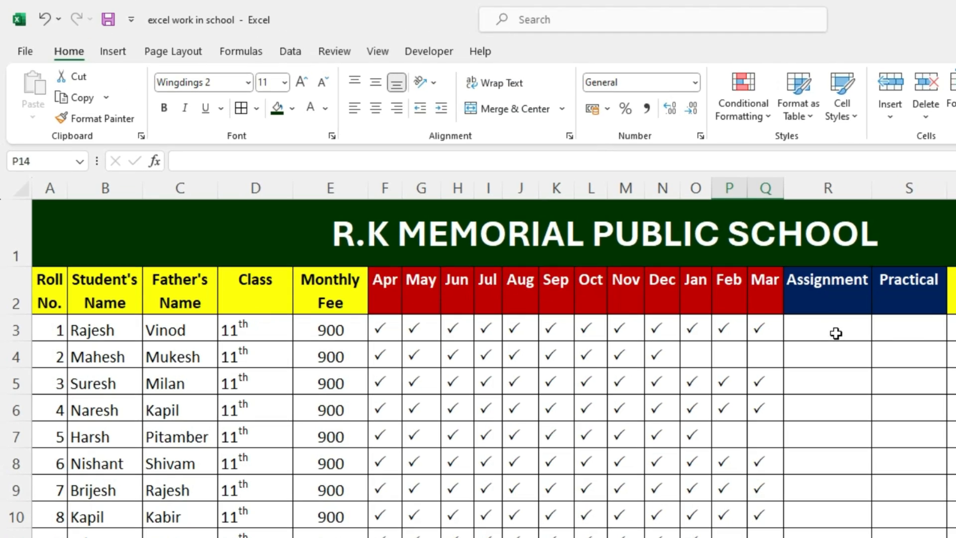
Set the font of the students' Assignment and Practical cells, starting at R3, to Wingdings 2
drag(838, 284, 912, 493)
scroll(478, 369, up, 1)
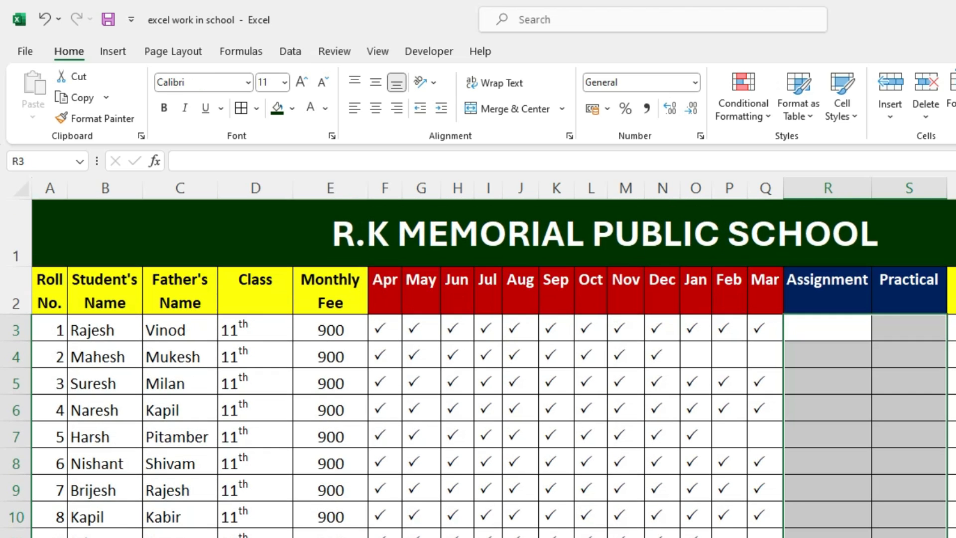
click(247, 82)
scroll(383, 324, down, 15)
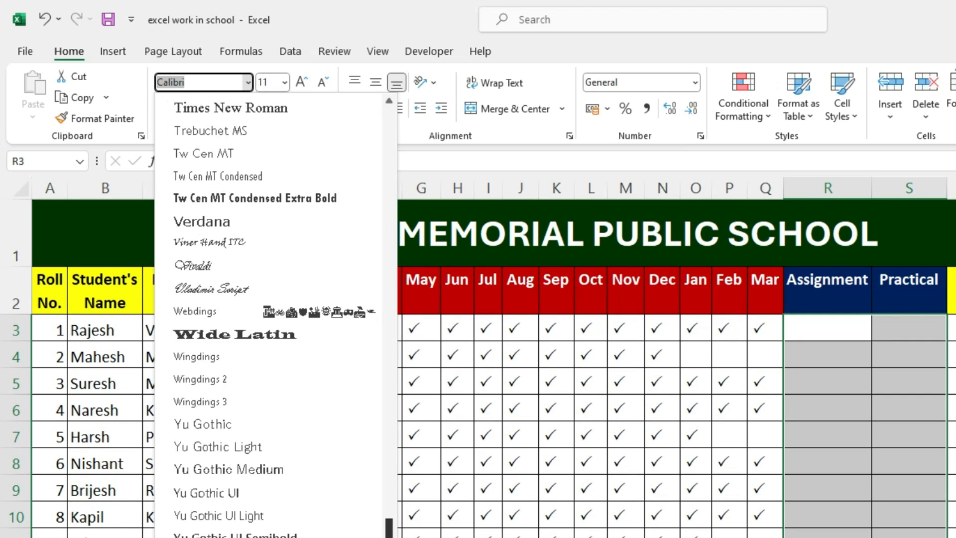
click(206, 382)
Enter P in R3 as a tick mark and copy it across Assignment and Practical and down for all students
click(818, 319)
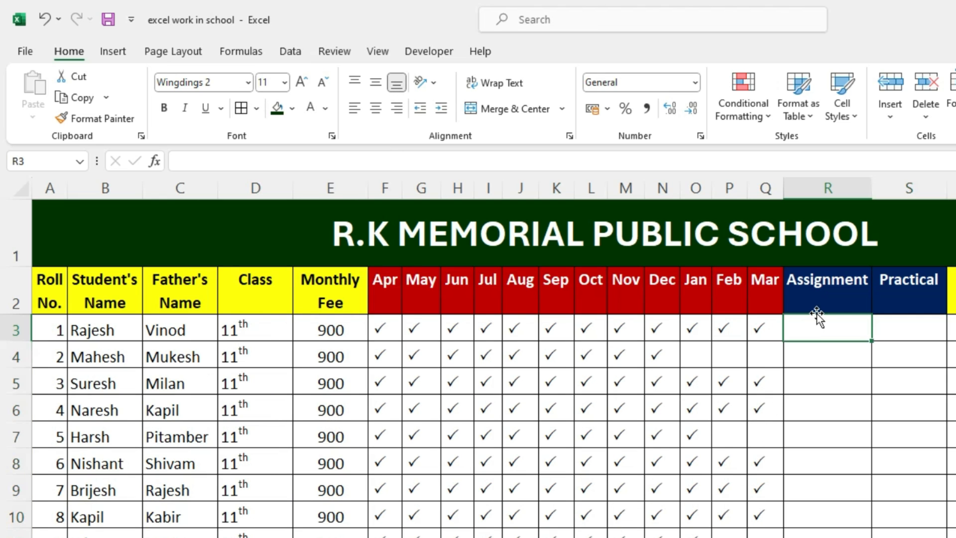
text(P)
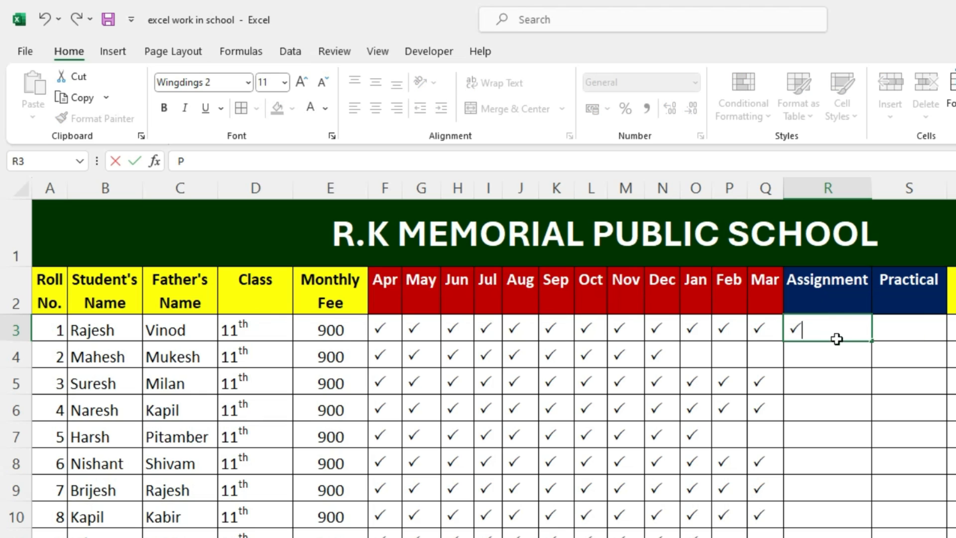
key(Tab)
click(855, 330)
drag(876, 340, 951, 523)
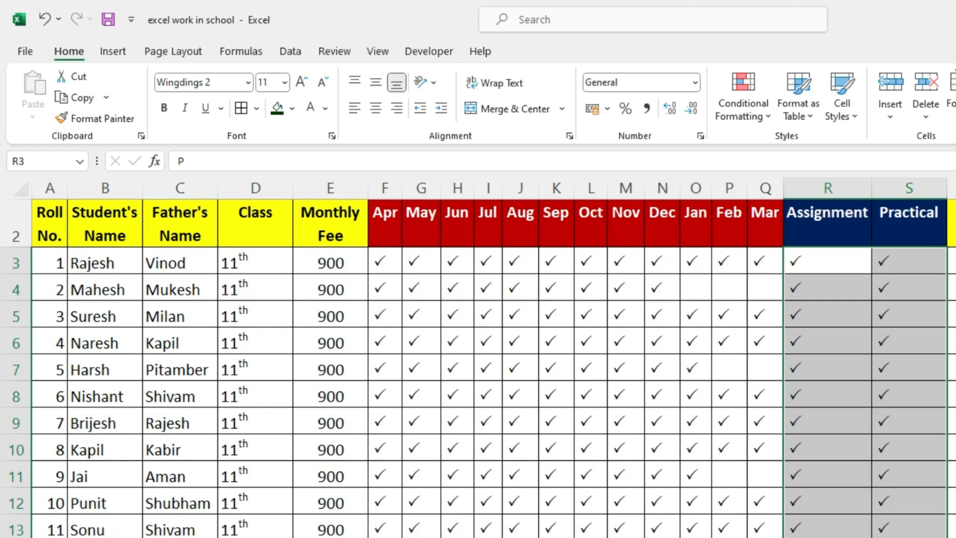
drag(421, 537, 696, 537)
drag(828, 330, 909, 536)
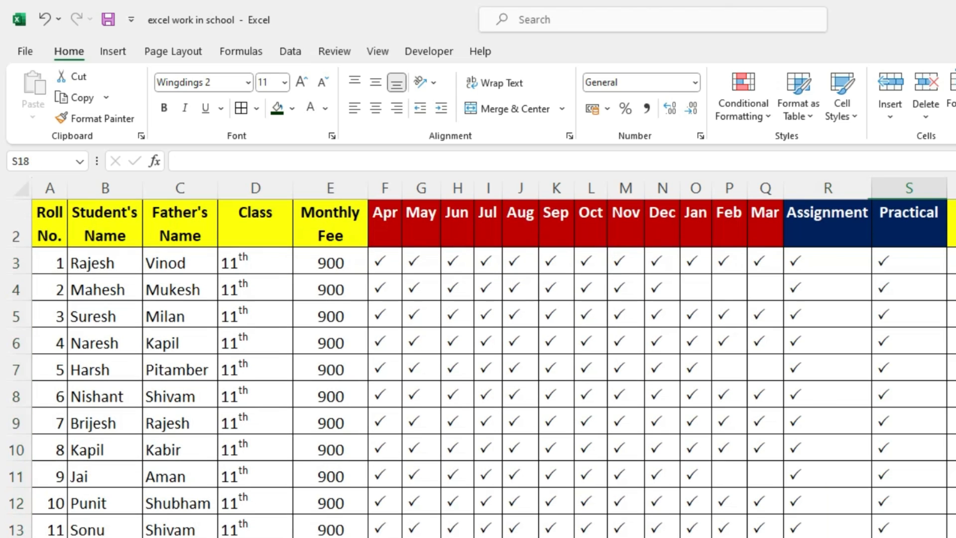
Center the students' Assignment and Practical ticks and fill those cells with the lightest theme green
drag(805, 263, 901, 537)
scroll(878, 472, up, 1)
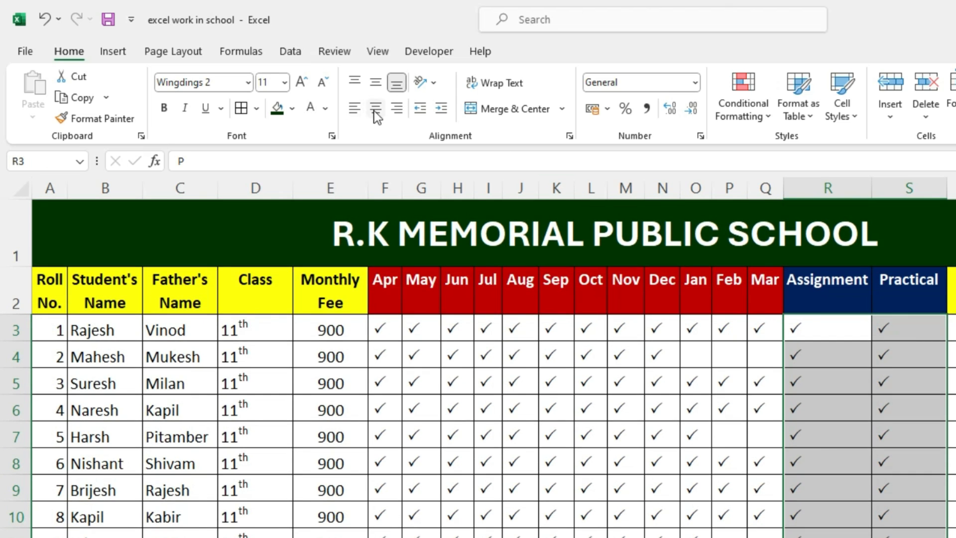
click(375, 113)
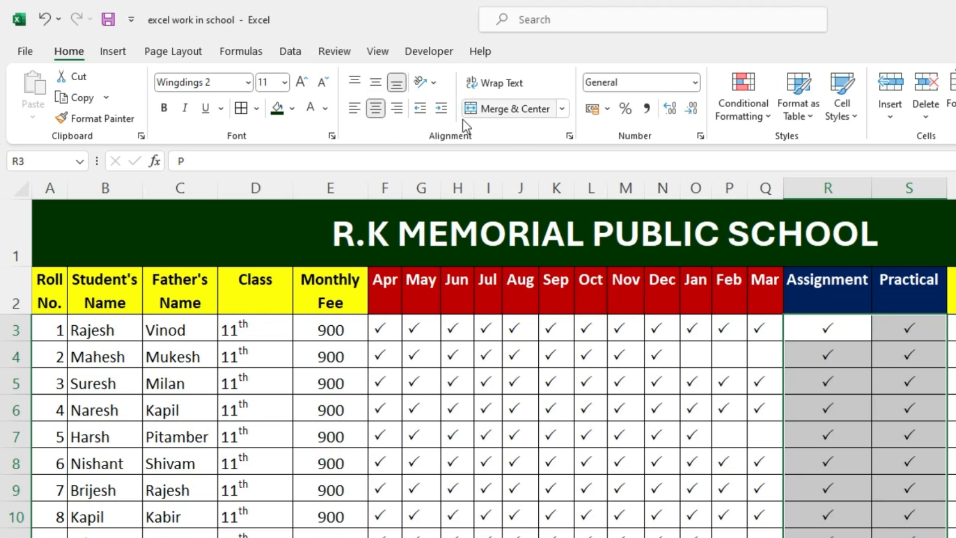
click(292, 109)
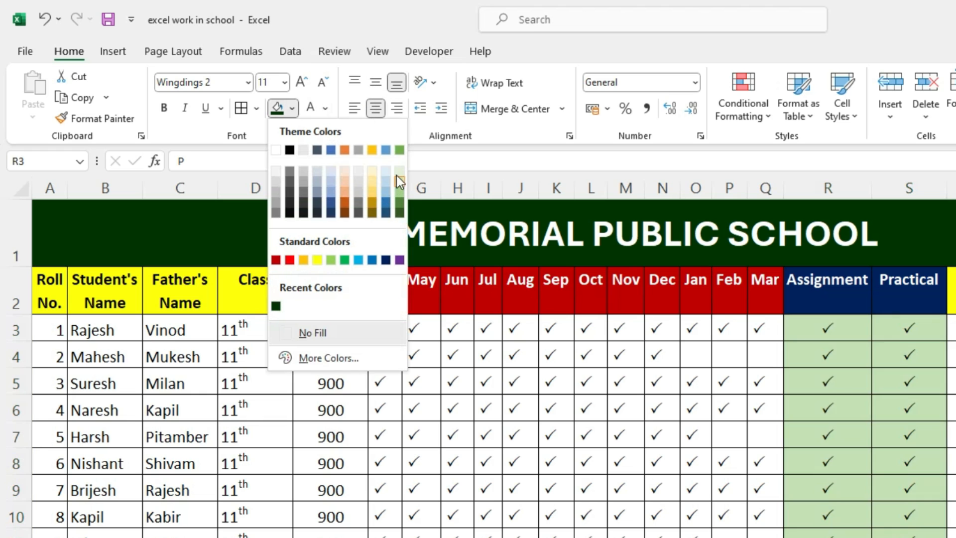
click(398, 171)
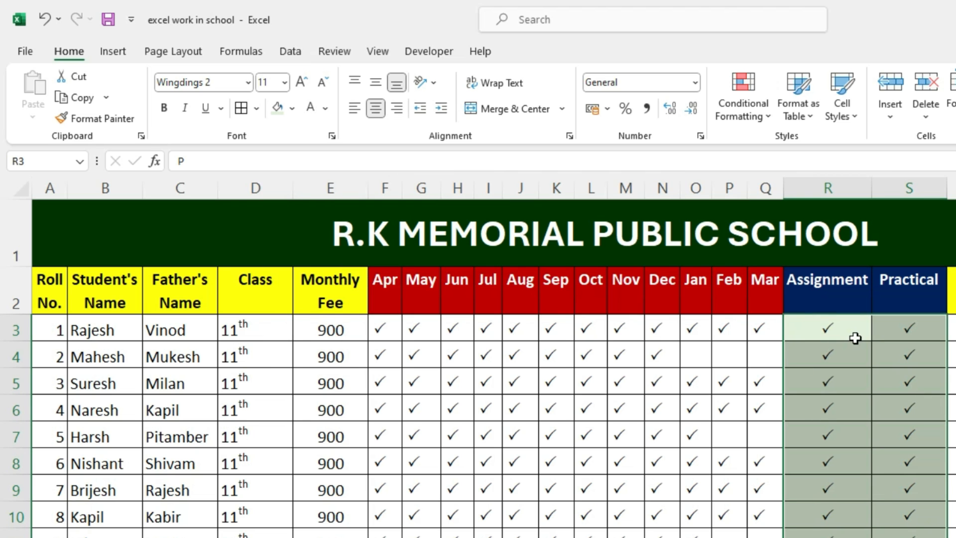
click(951, 328)
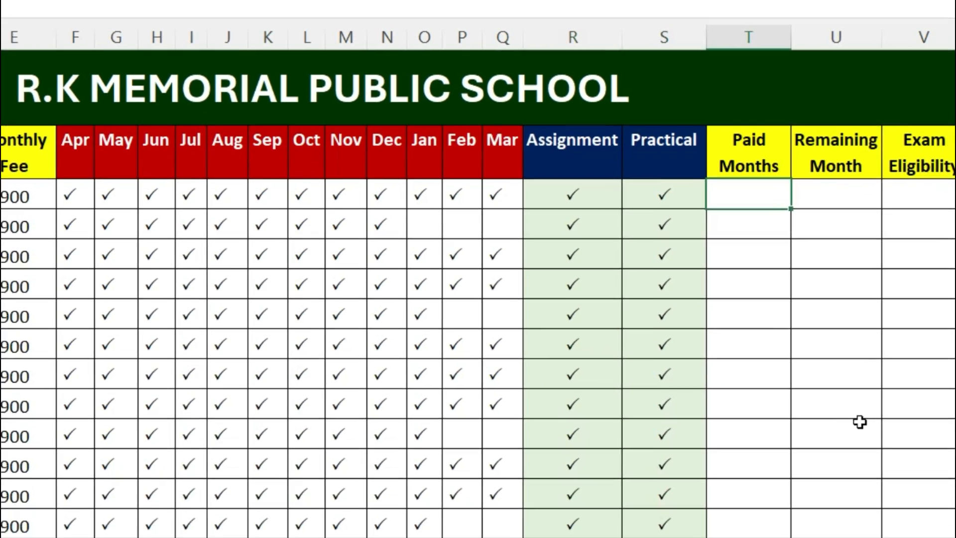
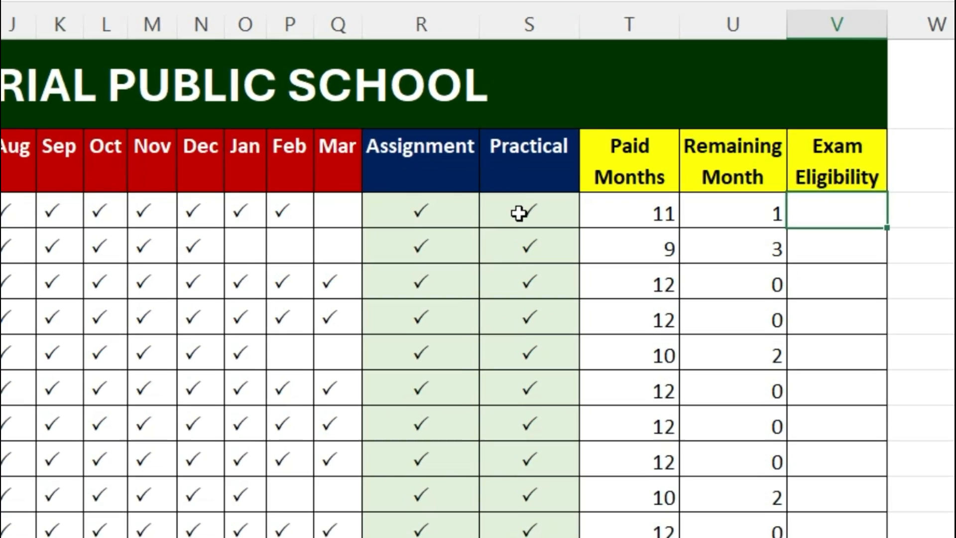
text(=I)
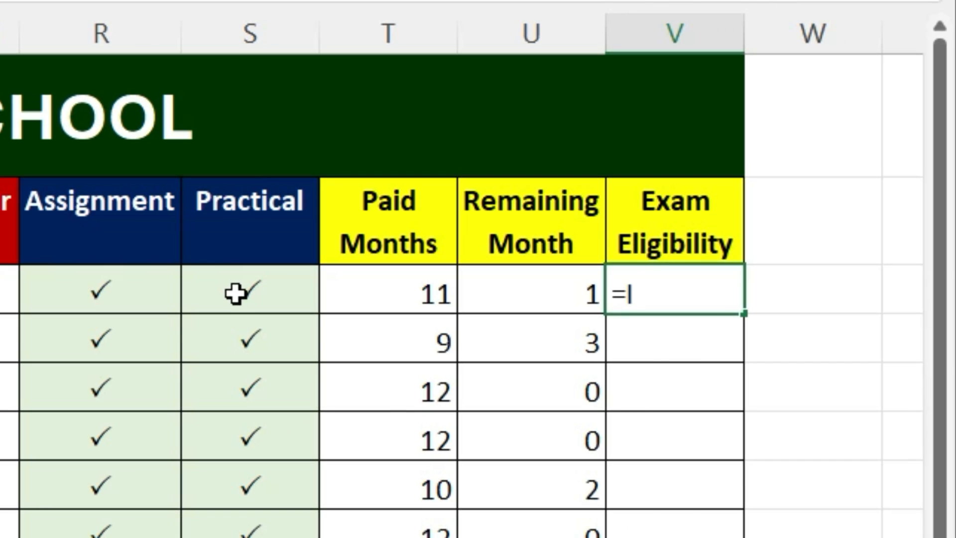
text(F()
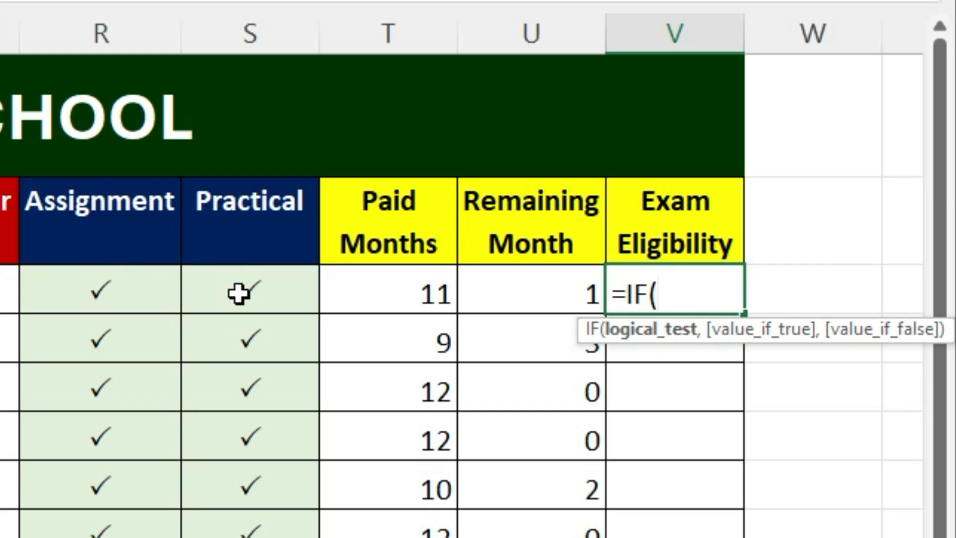
text(COUNTA)
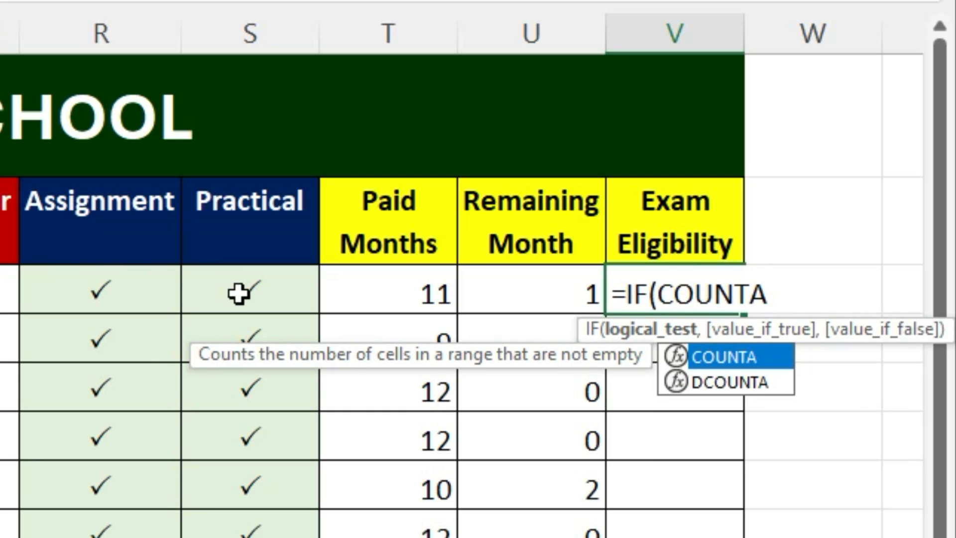
text(()
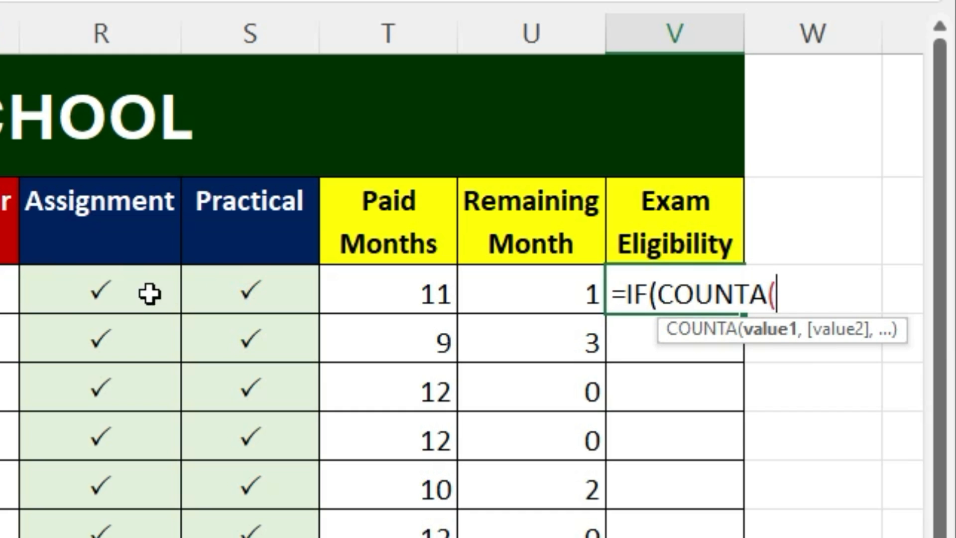
drag(122, 282, 226, 282)
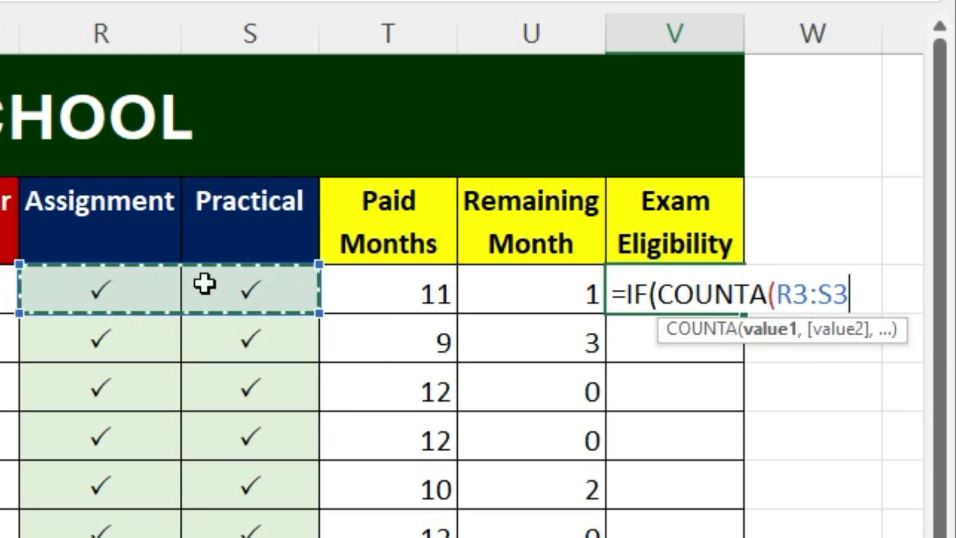
text())
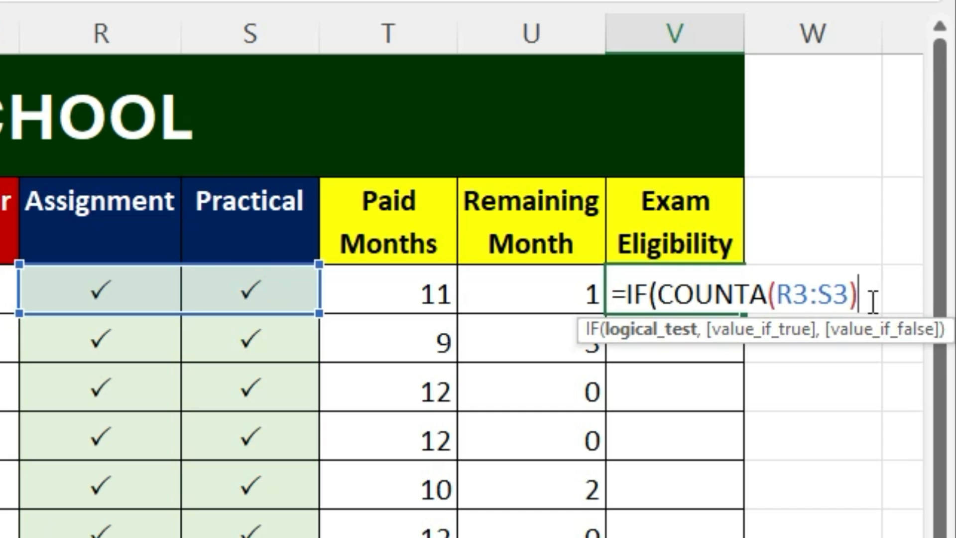
key(Escape)
Enter =COUNTA(R3:S3) in V3 to count the first student's Assignment and Practical ticks
text(=C)
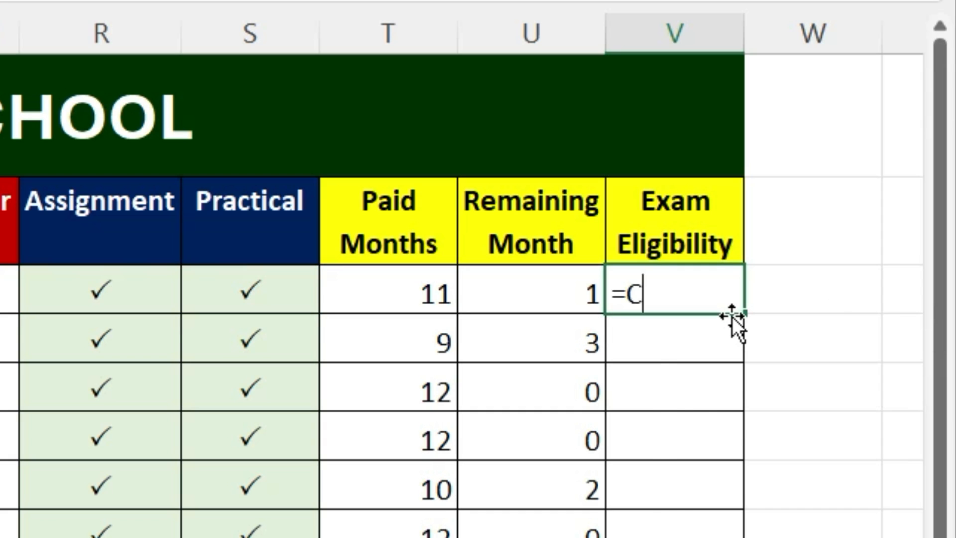
text(OUNTA()
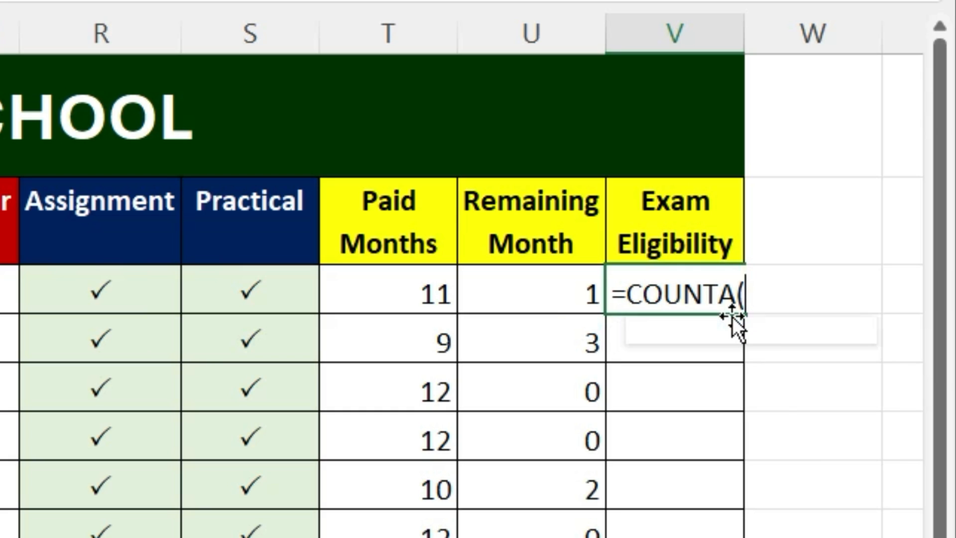
drag(107, 281, 208, 295)
text())
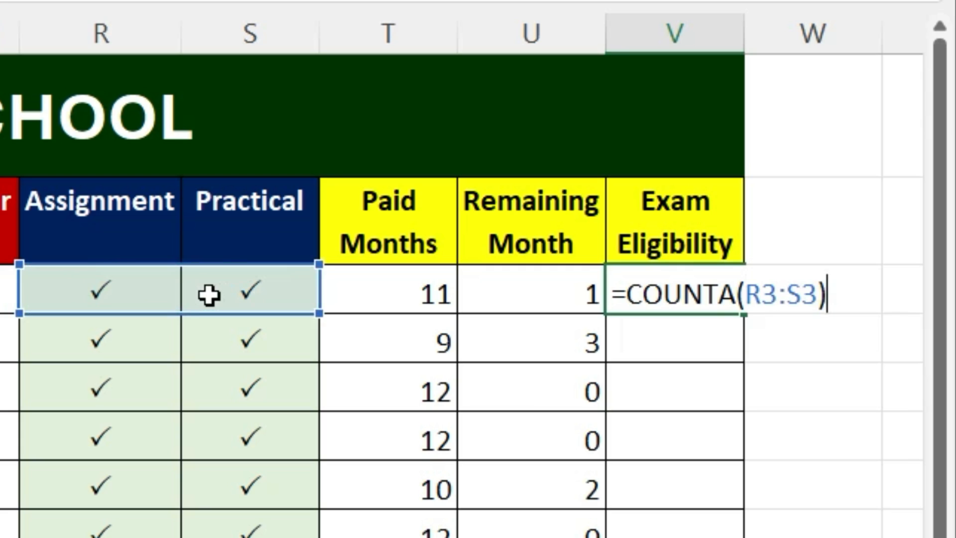
key(Return)
Test the count in V3 by clearing the Practical and Assignment ticks in row 3, and undo both deletions
click(213, 295)
key(Delete)
click(109, 278)
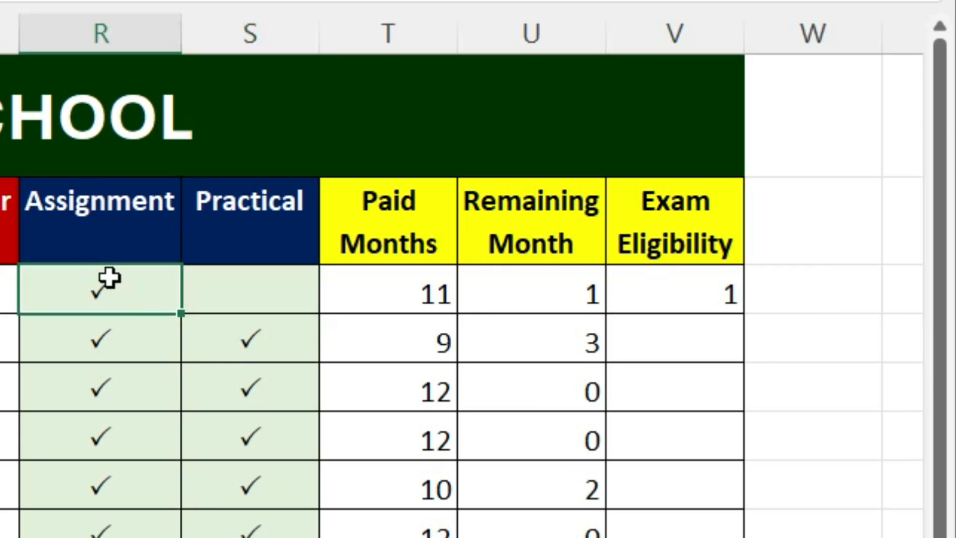
key(Delete)
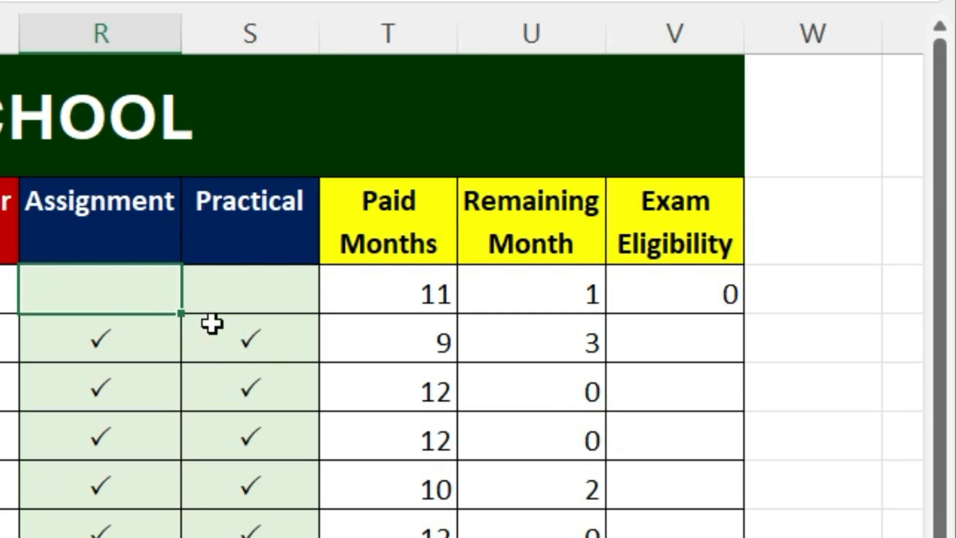
key(ctrl+z)
key(ctrl+z)
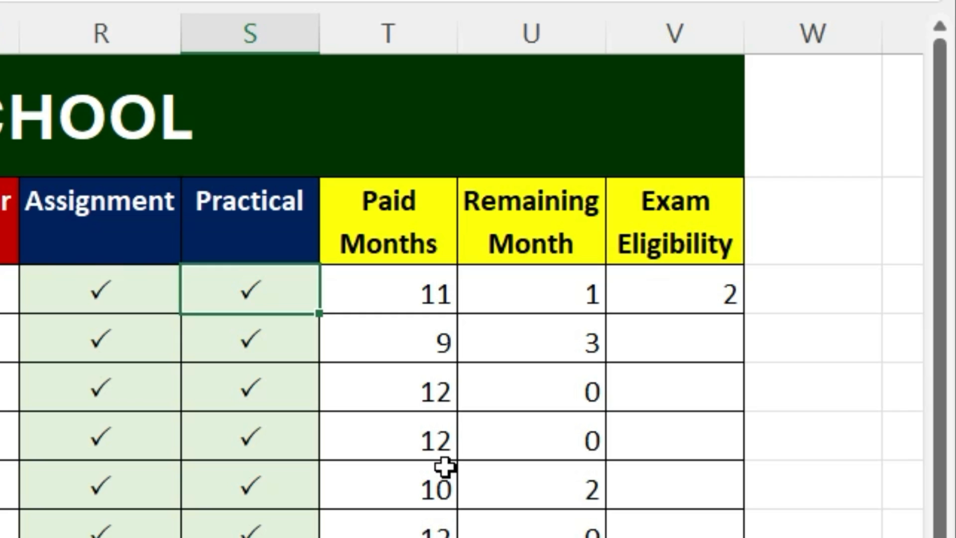
Clear the Exam Eligibility cell V3 and enter =IF(COUNTA(R3:S3)<2,"Not Eligible","Eligible") in it
click(687, 299)
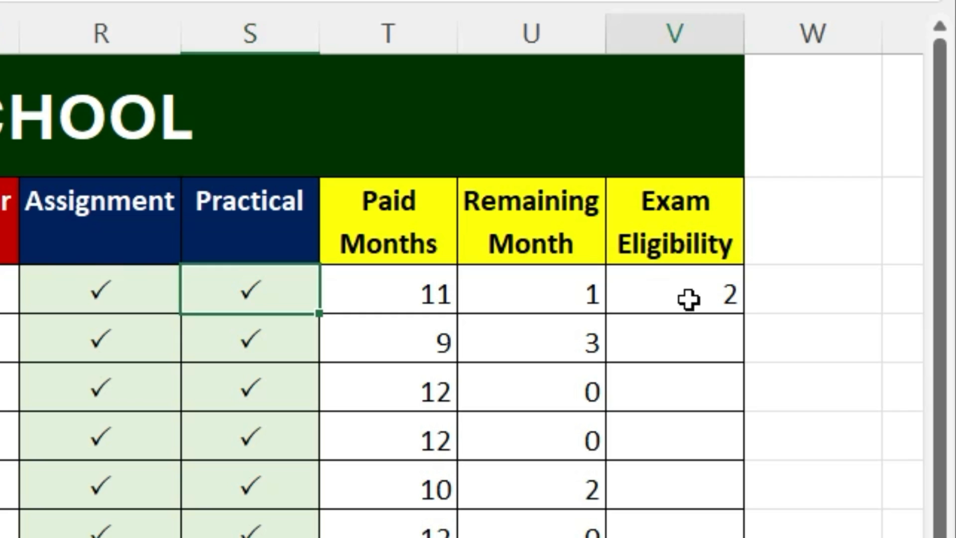
key(Delete)
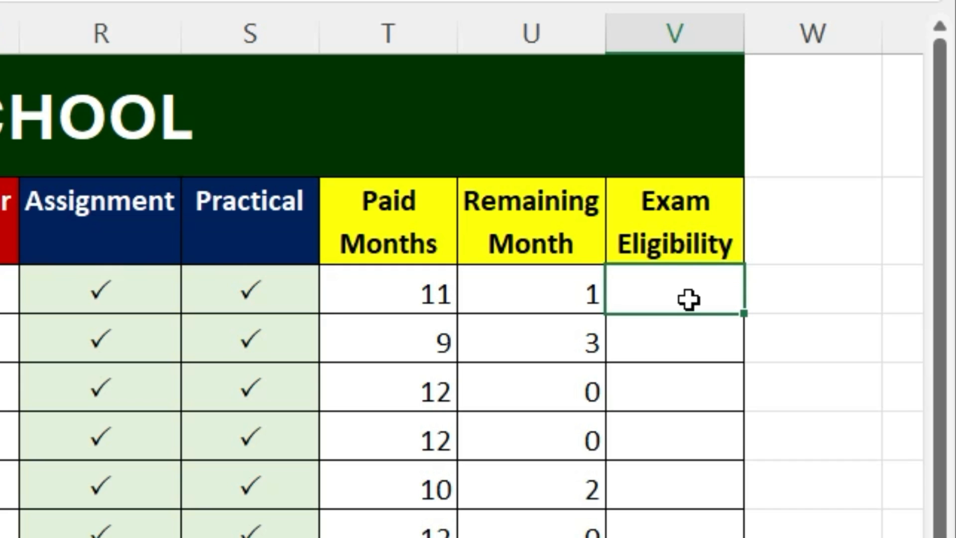
double_click(689, 300)
text(=IF)
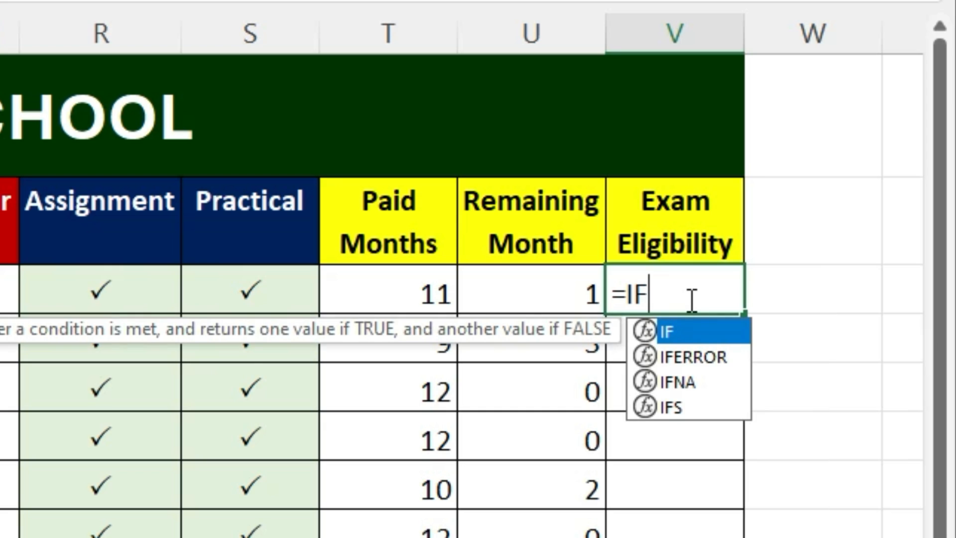
text(()
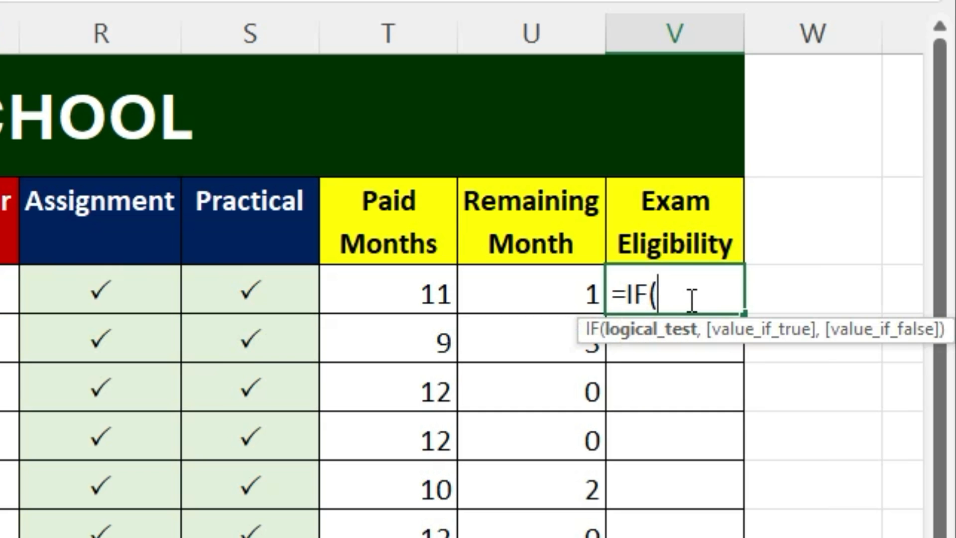
text(COUNTA()
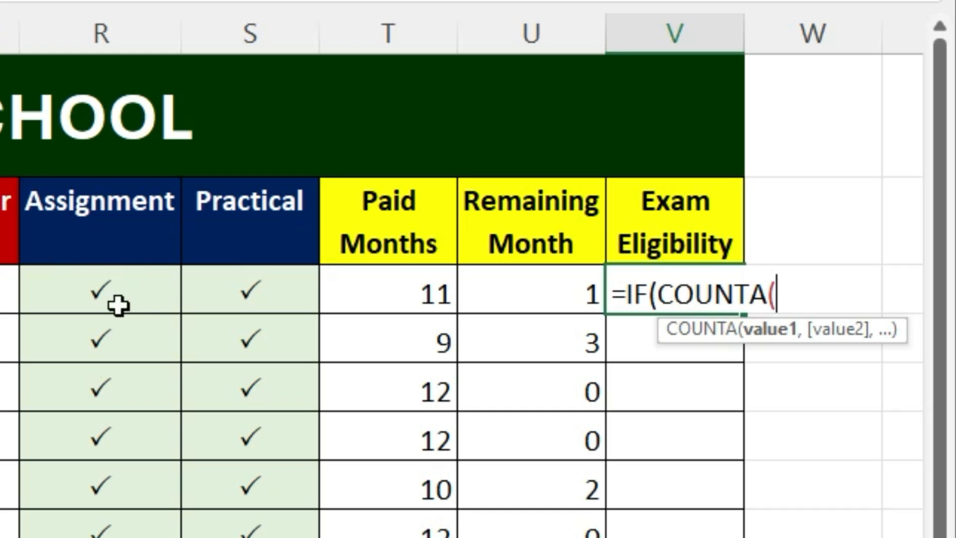
drag(97, 281, 226, 288)
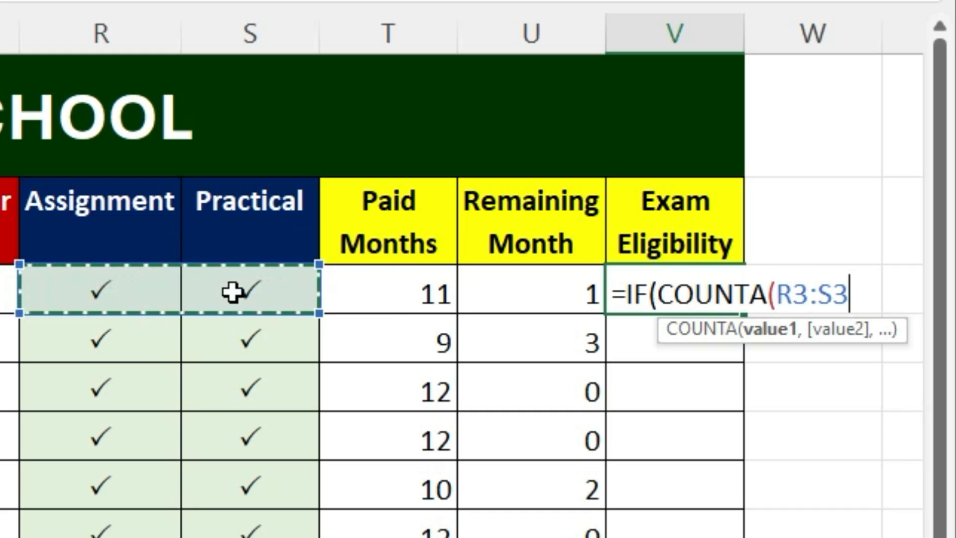
text())
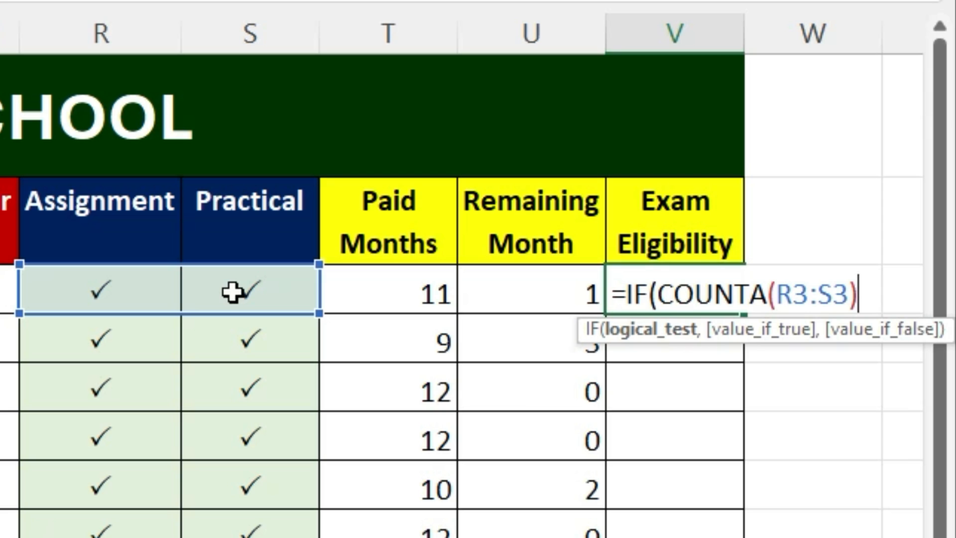
text(<2)
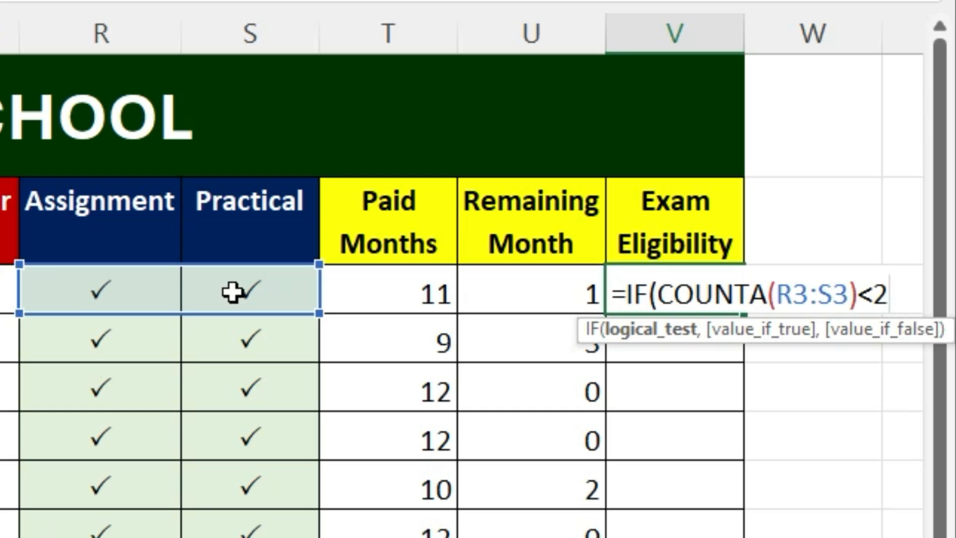
text(,"noT)
key(BackSpace)
key(BackSpace)
key(BackSpace)
text(Not Eligib)
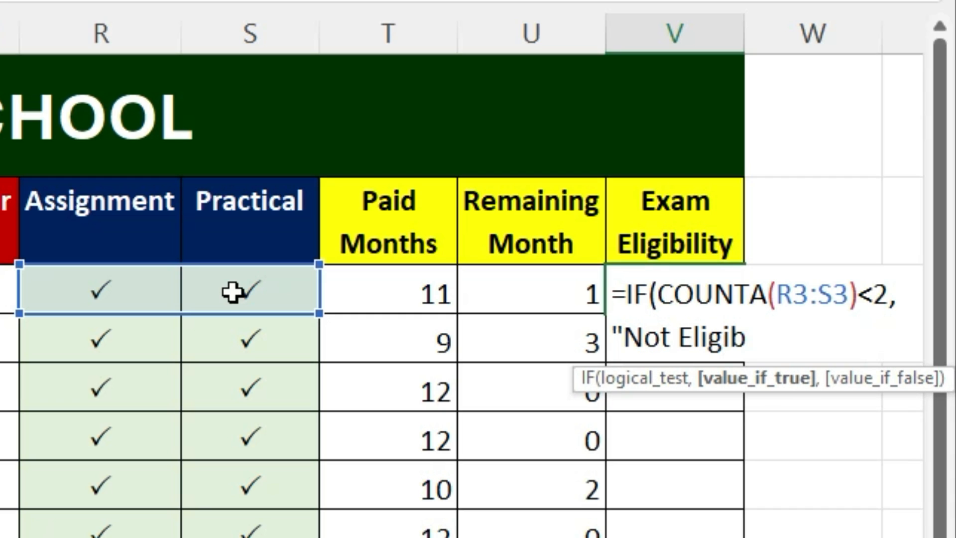
text(le",)
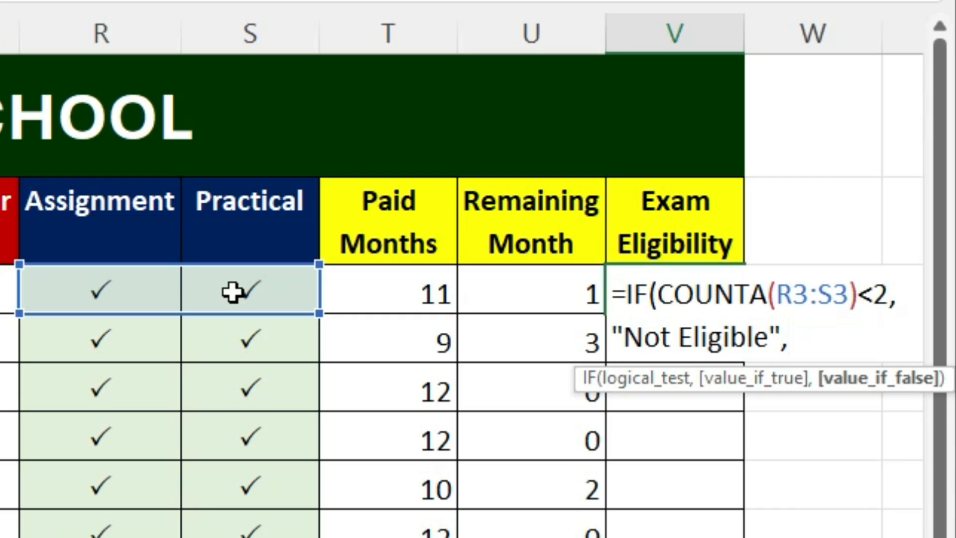
text("Eligible"))
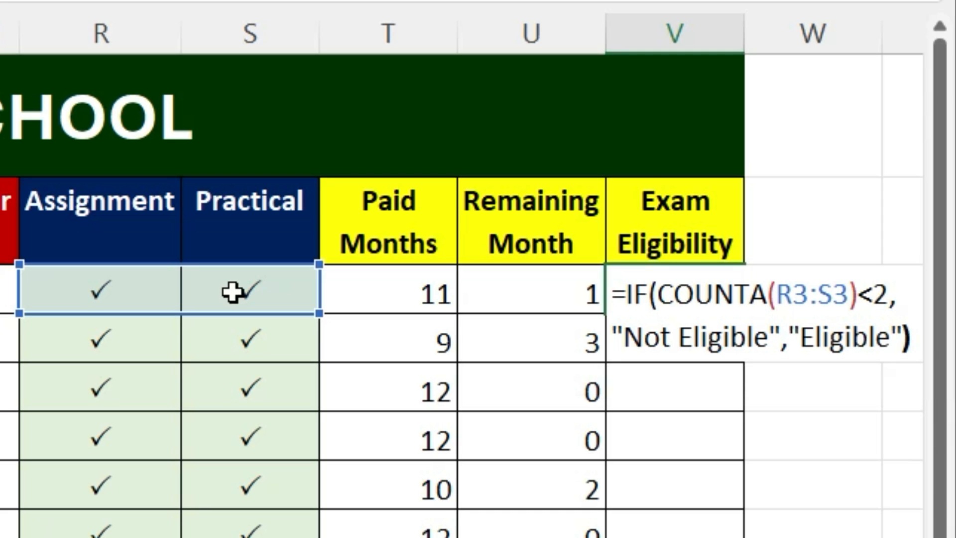
key(Return)
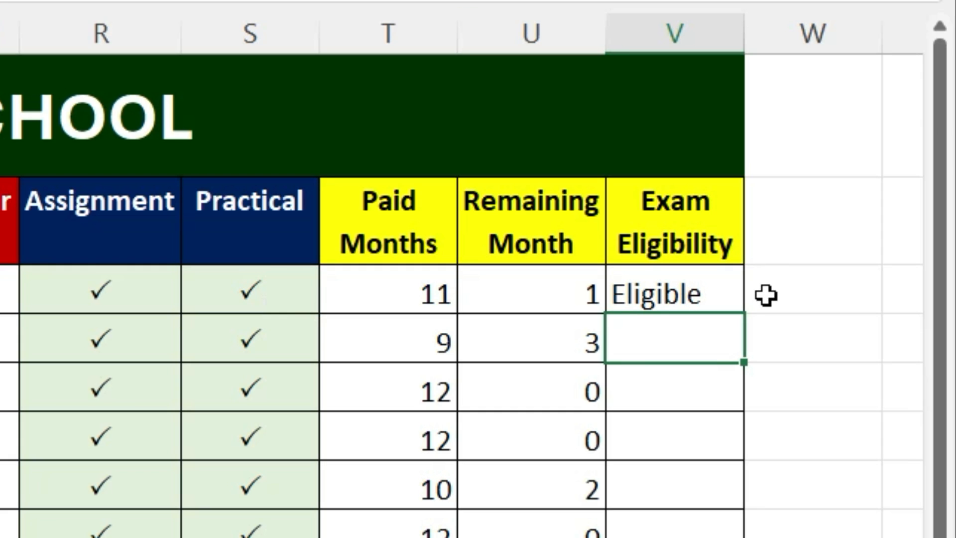
Clear the Practical tick in S3 to test the first student's Exam Eligibility formula
click(225, 297)
key(Delete)
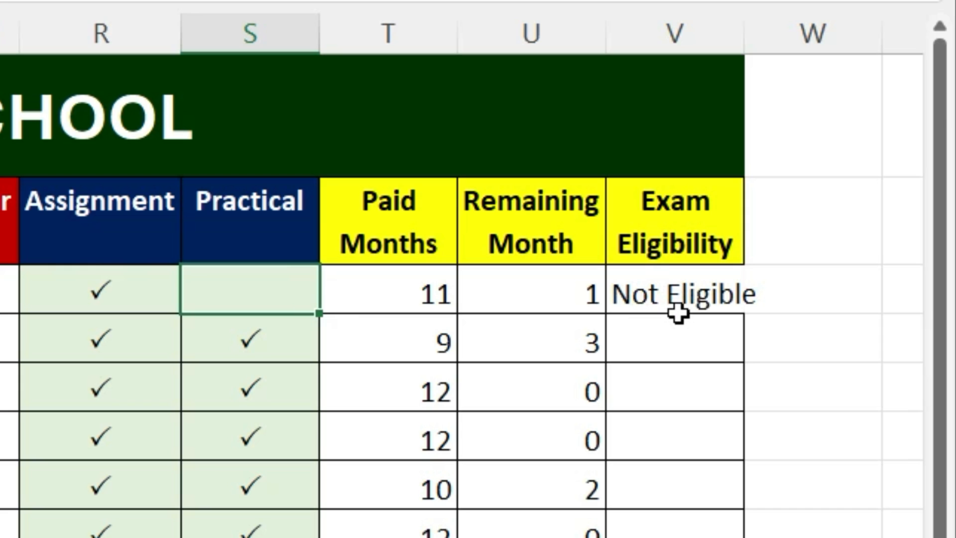
Restore the Practical tick in S3 from the Assignment tick, and remove the final "Eligible" argument from the V3 formula
click(85, 275)
drag(182, 312, 260, 309)
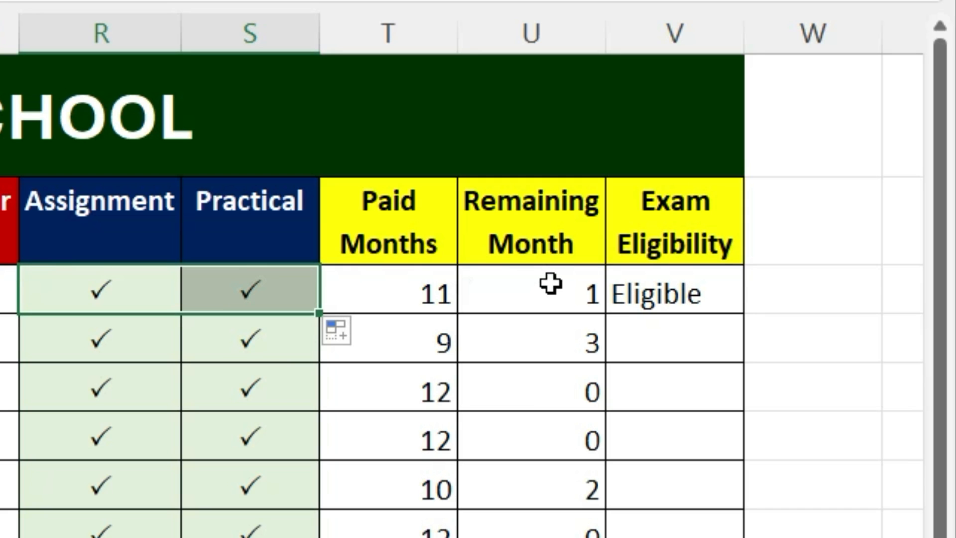
double_click(634, 304)
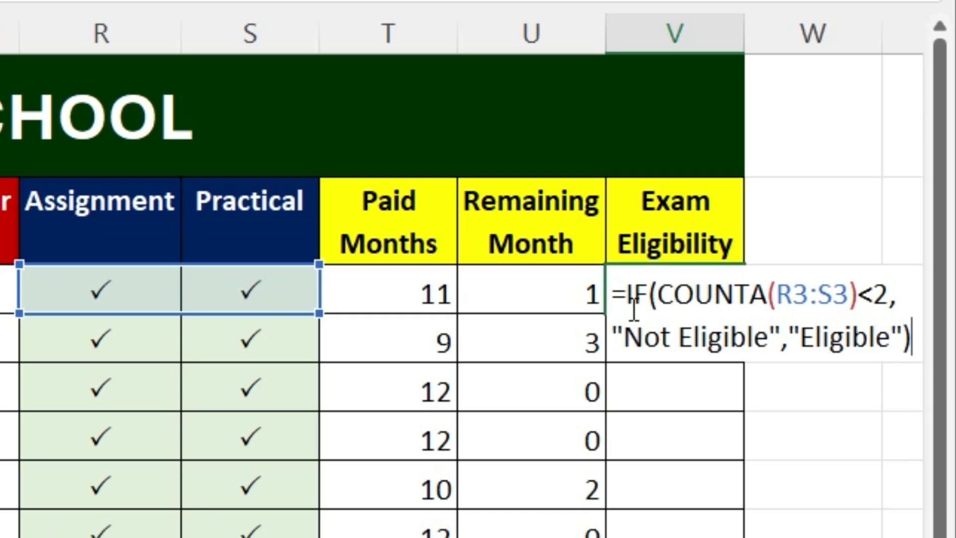
key(BackSpace)
key(BackSpace)
key(BackSpace)
key(BackSpace)
key(BackSpace)
key(BackSpace)
key(BackSpace)
key(BackSpace)
key(BackSpace)
key(BackSpace)
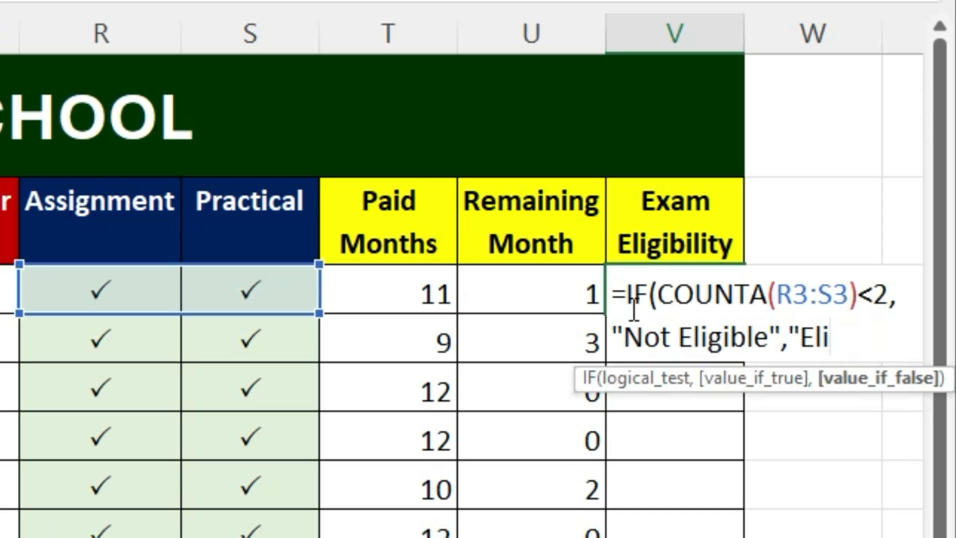
key(BackSpace)
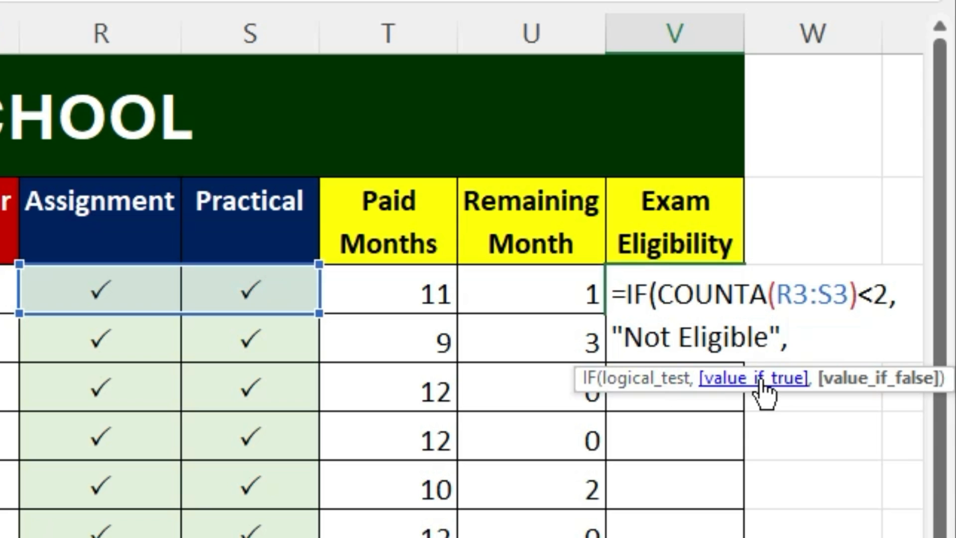
Complete the V3 formula with a nested IF(T3<12,"Fee Pending","Eligble") as the value if false
text(if)
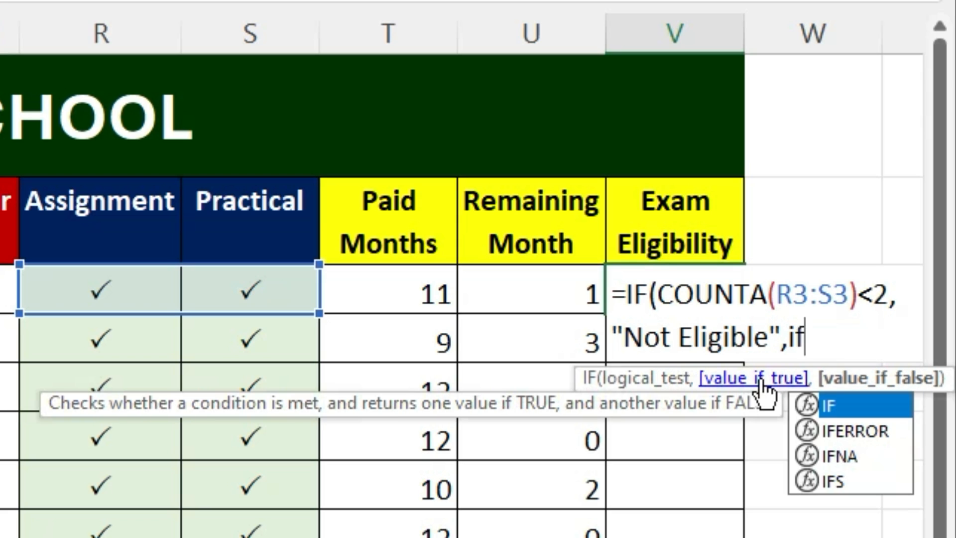
key(Tab)
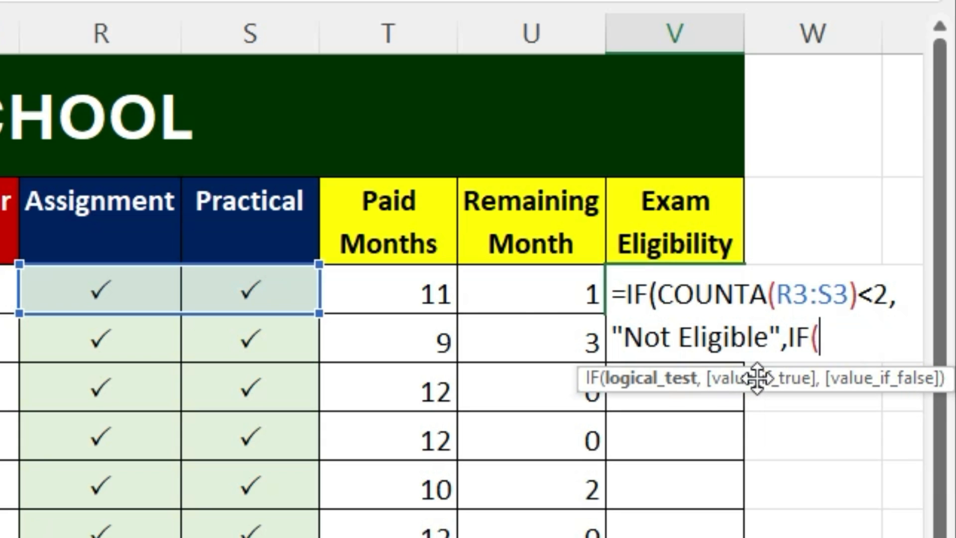
click(428, 293)
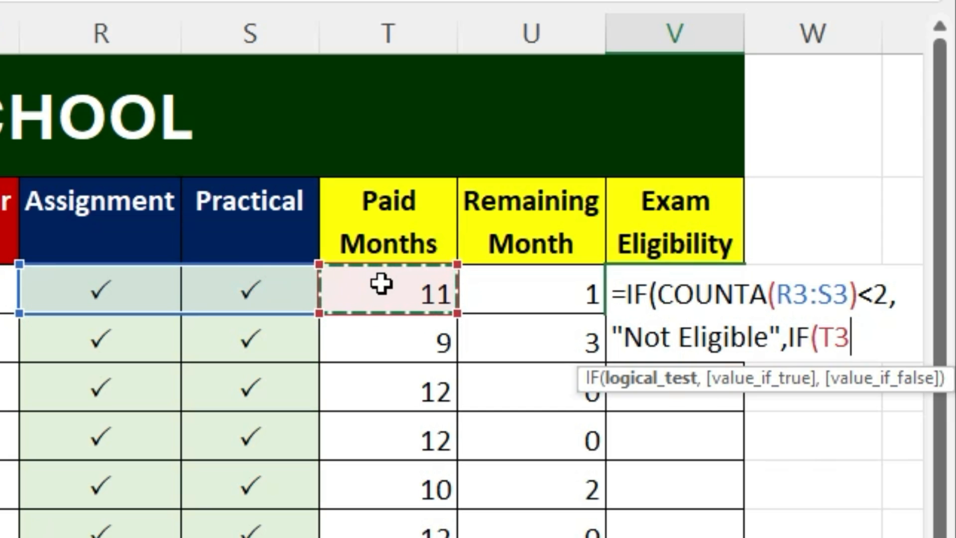
text(<)
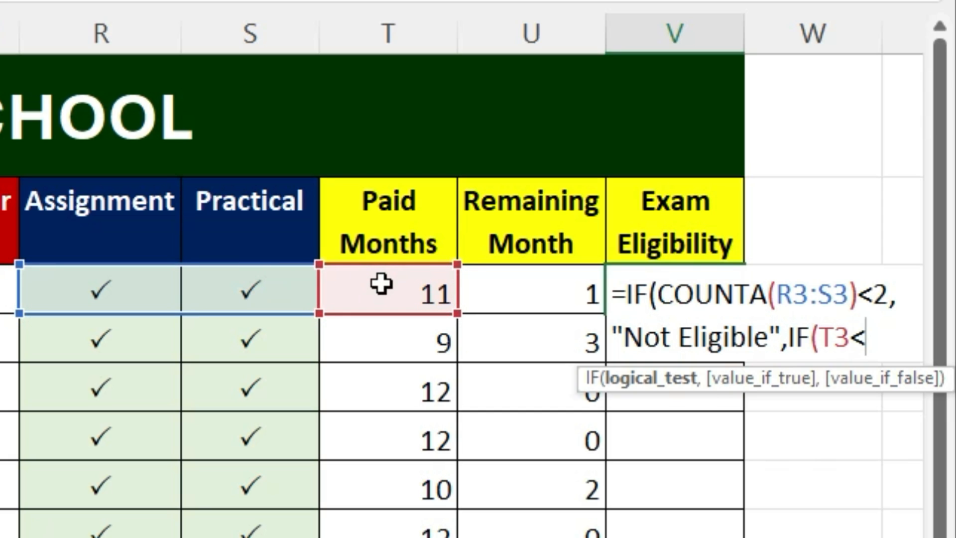
text(12)
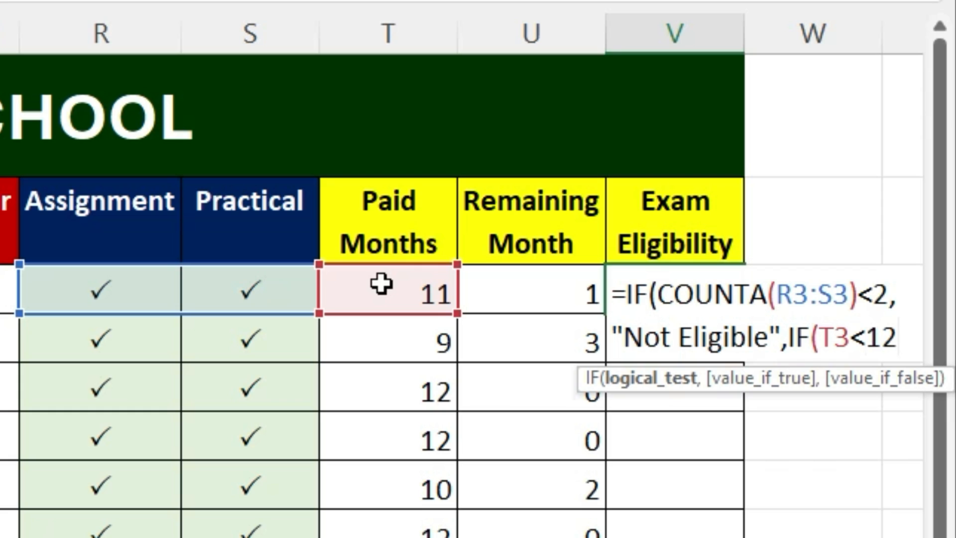
text(,)
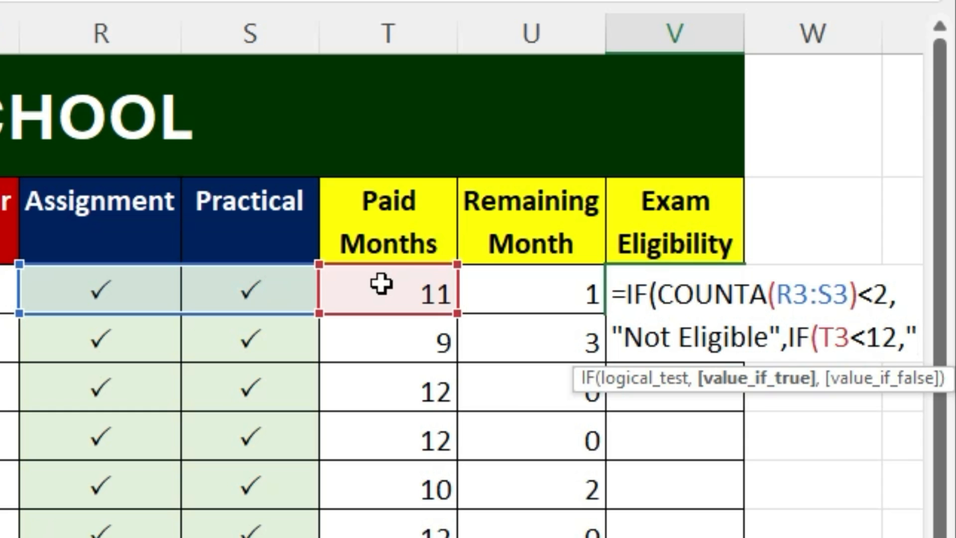
text("Fee Pendi)
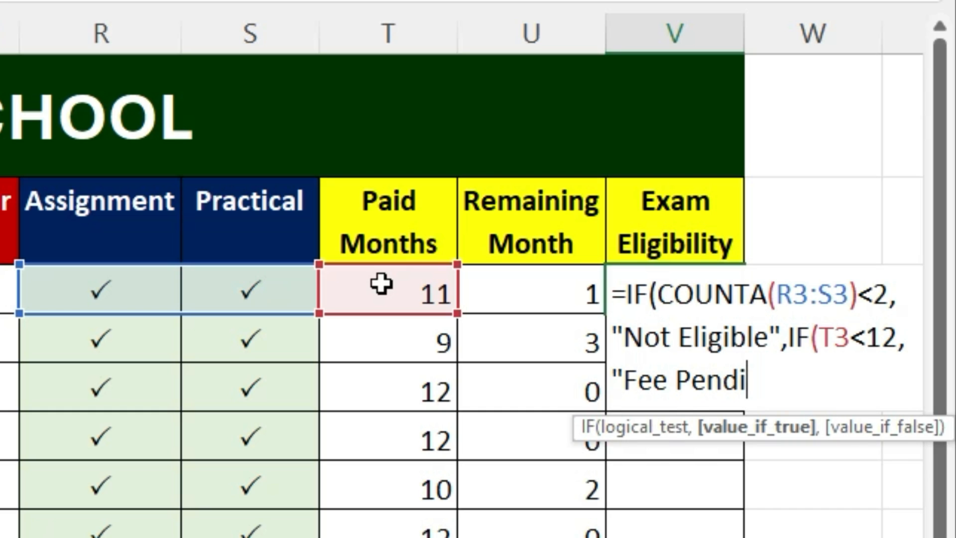
text(ng",)
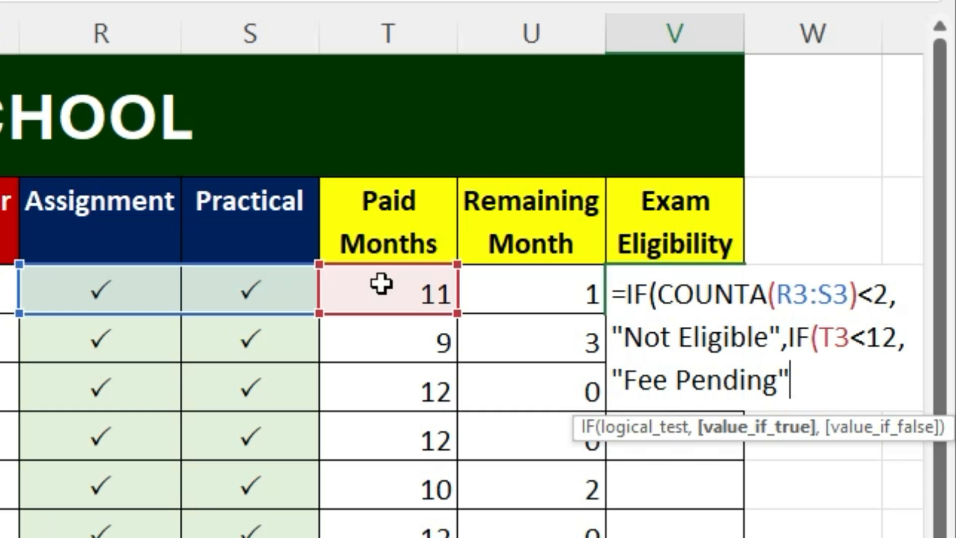
text("Eligble"))
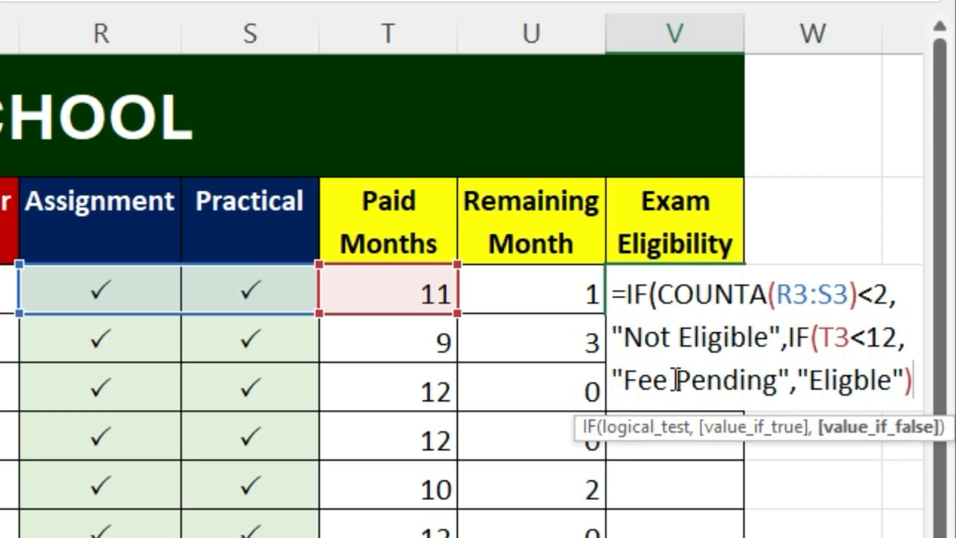
drag(799, 378, 904, 378)
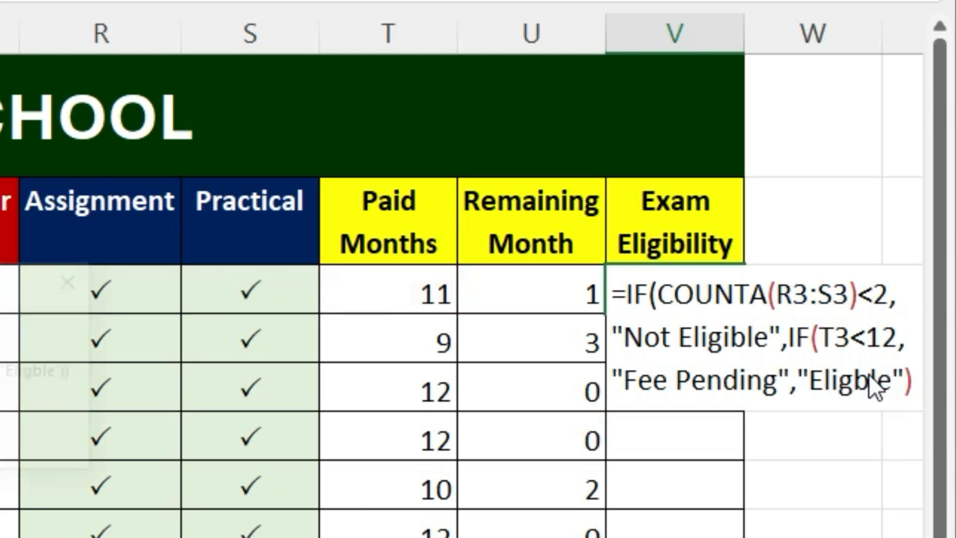
key(Return)
key(Return)
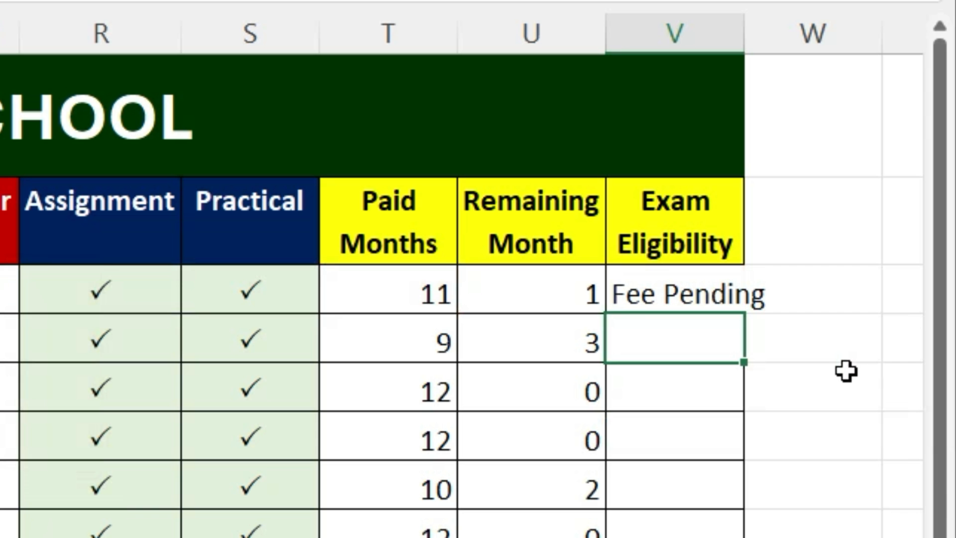
Autofit the Exam Eligibility column and copy the first student's February tick into March (Q3)
click(717, 303)
double_click(752, 45)
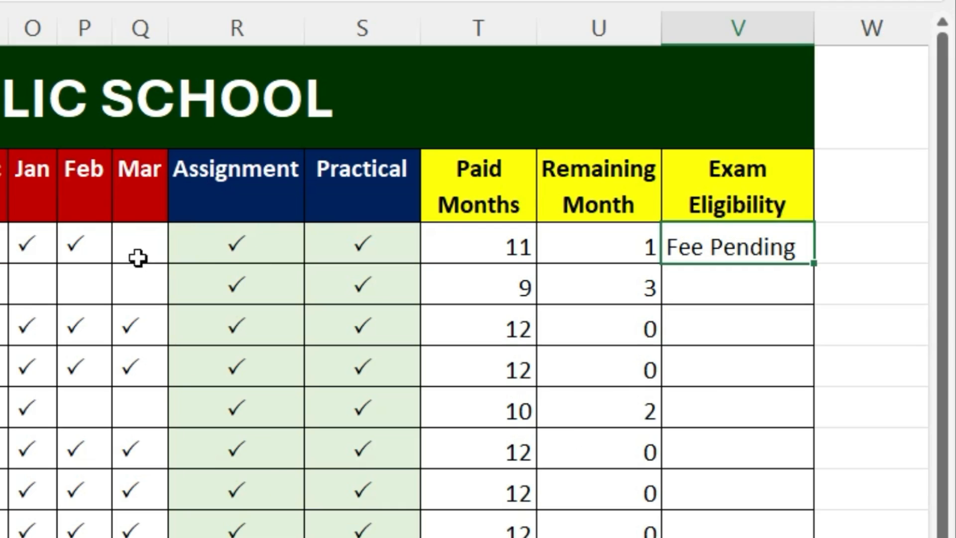
click(77, 256)
drag(113, 262, 148, 264)
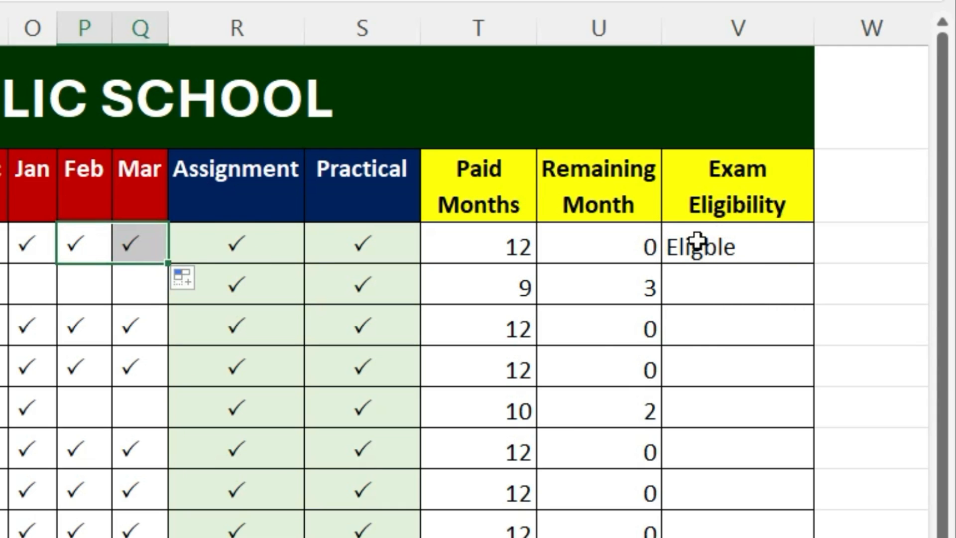
Clear the Practical tick in S3 and change the "Not Eligible" text in the V3 formula to "Assi/ Practical Pending"
click(395, 255)
key(Delete)
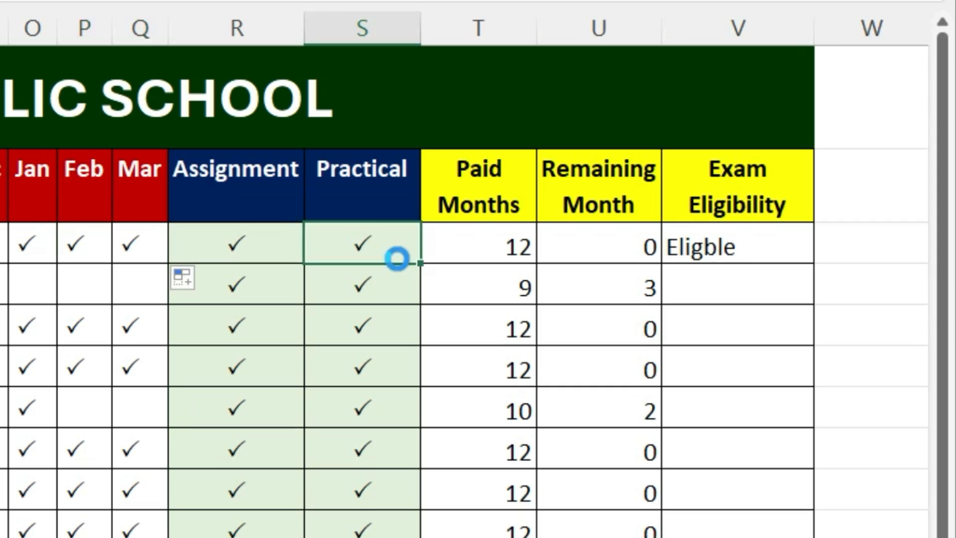
double_click(768, 248)
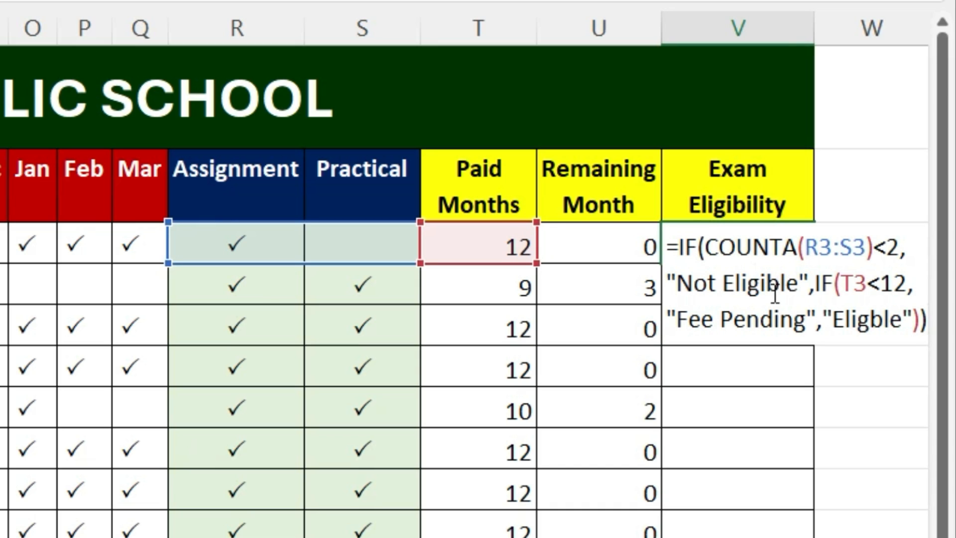
drag(799, 284, 677, 284)
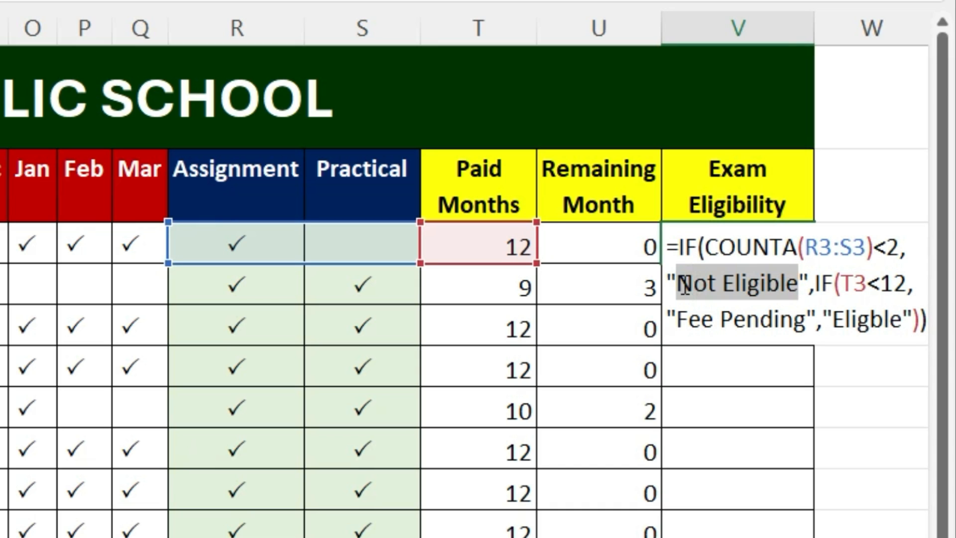
key(BackSpace)
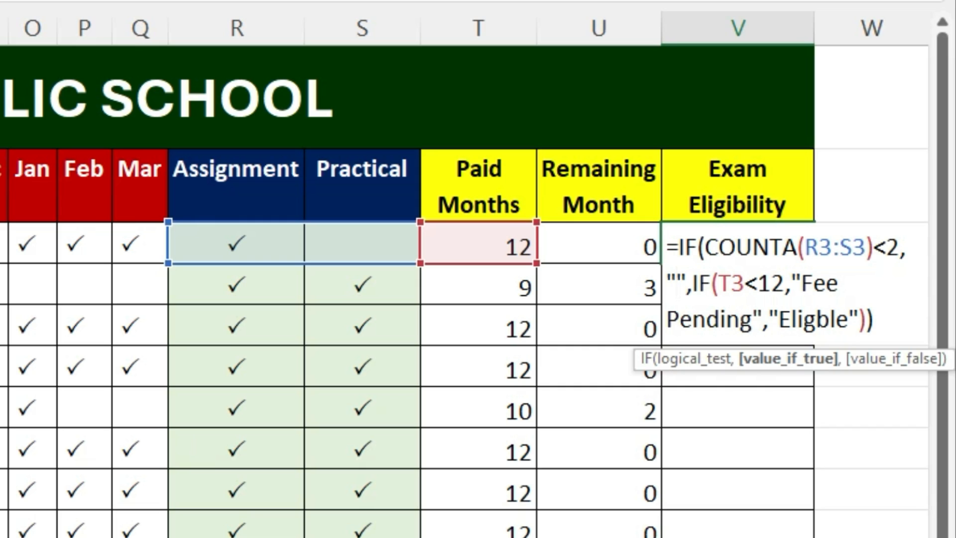
text(Assi)
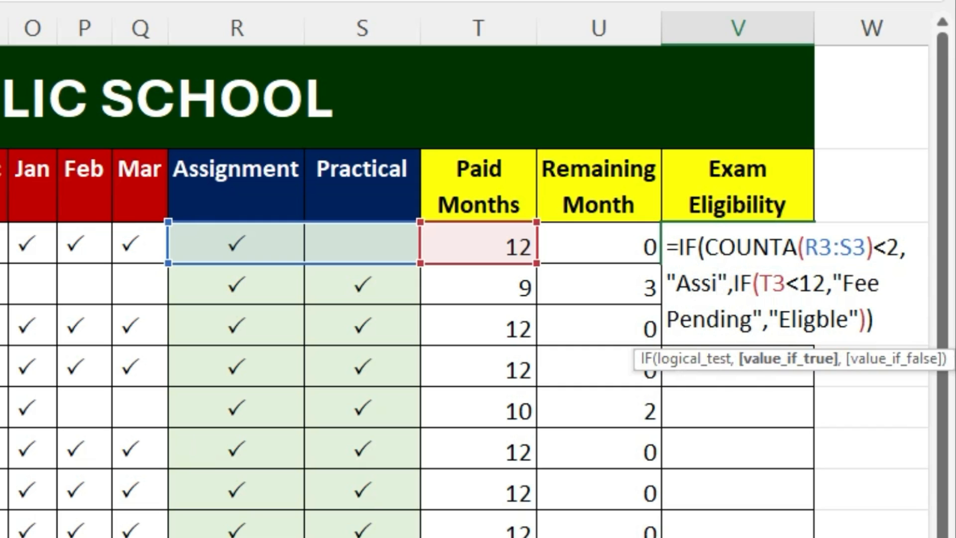
text(/ Practical Pe)
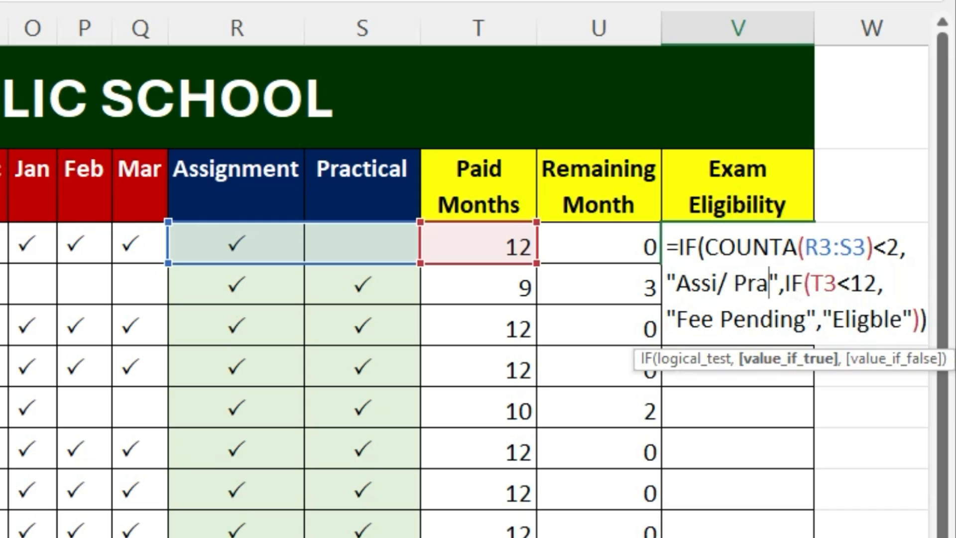
text(nding)
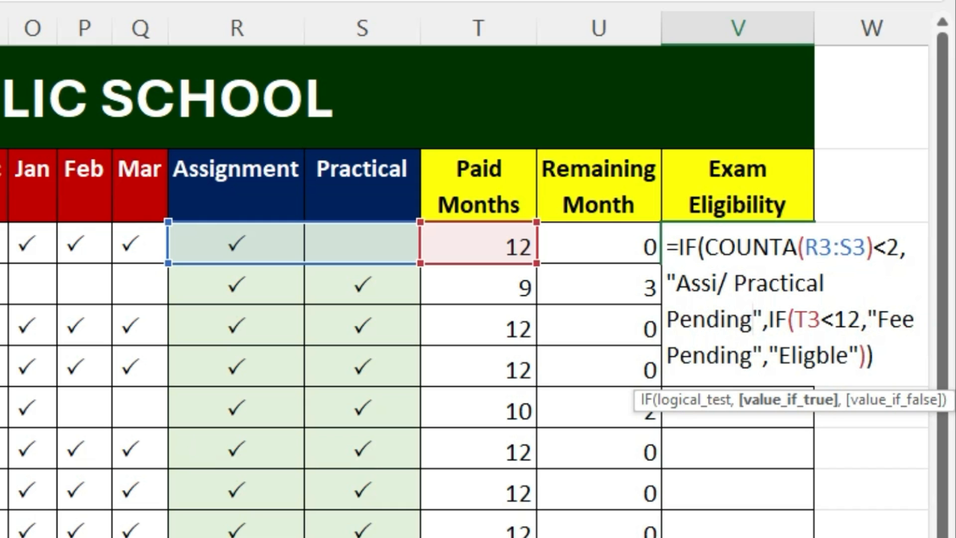
key(Return)
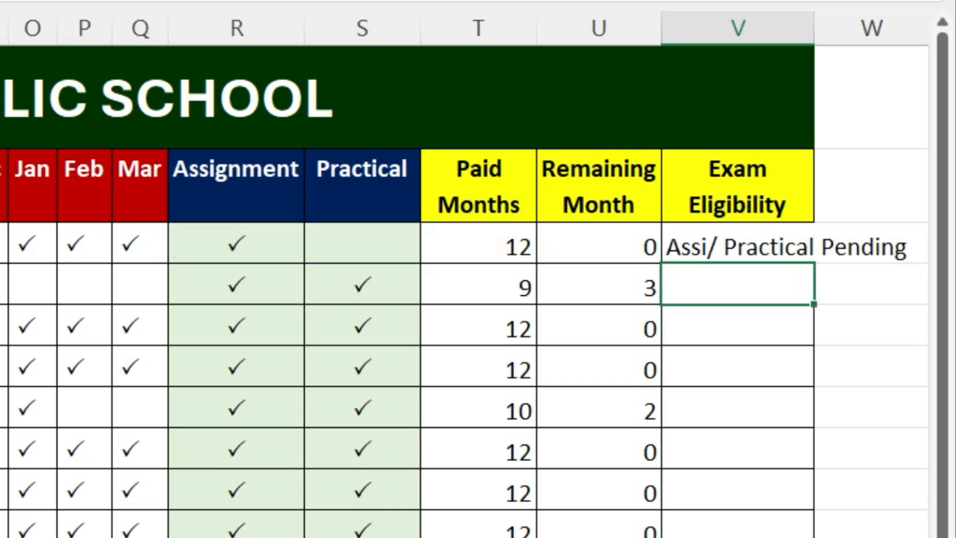
Autofit the Exam Eligibility column again and copy the V3 formula down to all the other student rows
double_click(814, 29)
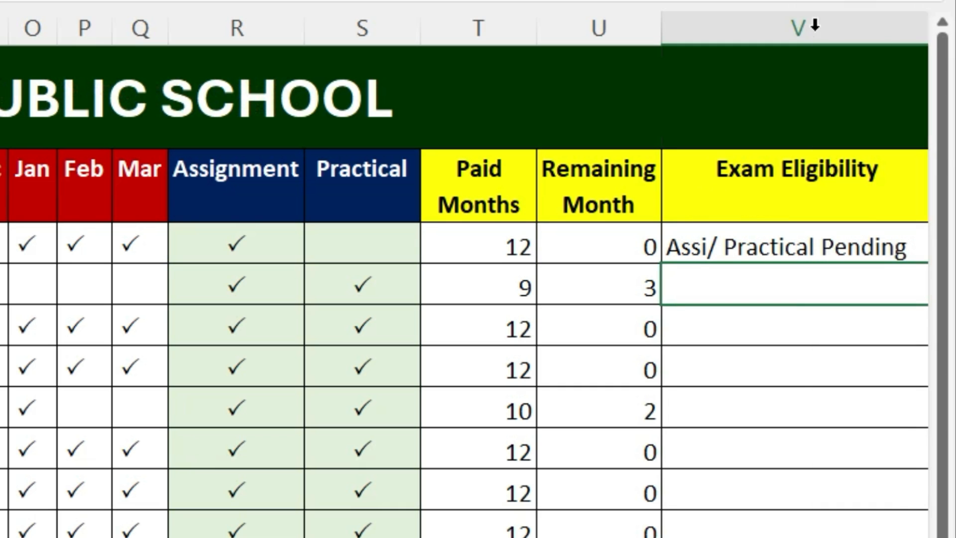
drag(796, 163, 773, 490)
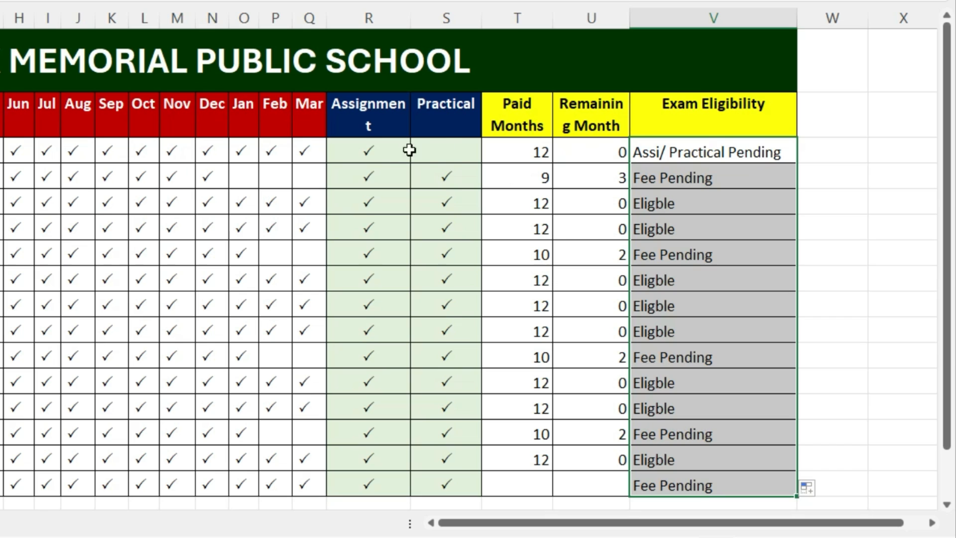
Copy the Assignment tick from R3 into the Practical cell S3 and widen the Assignment column to fit its header
click(386, 157)
drag(410, 163, 475, 160)
drag(407, 19, 421, 20)
Clear the first student's March tick in Q3, and compare the third student's ticks with the Exam Eligibility results
click(307, 154)
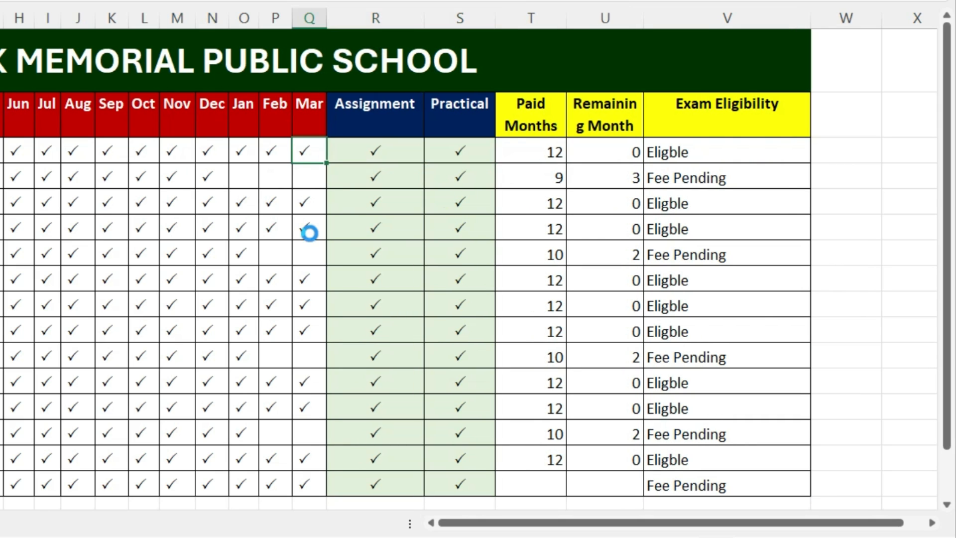
key(Delete)
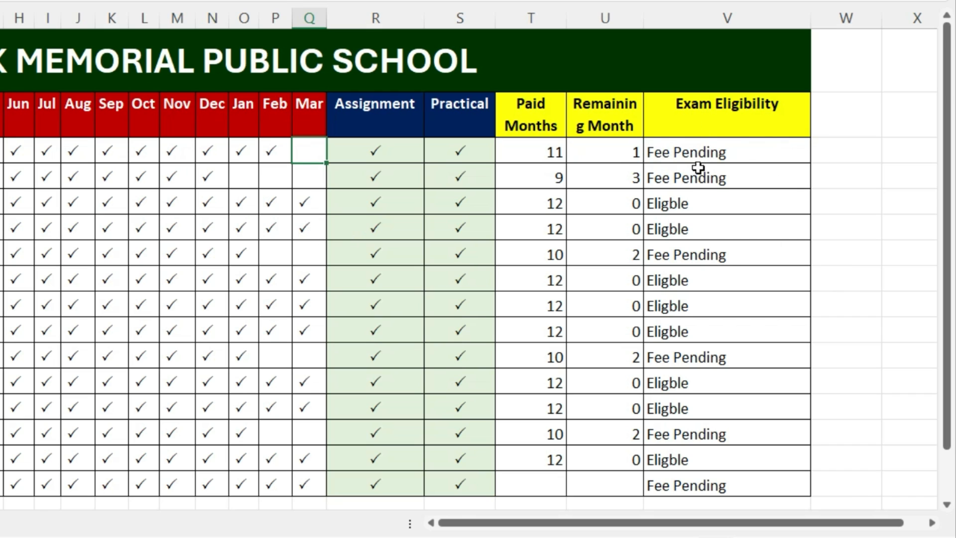
click(544, 205)
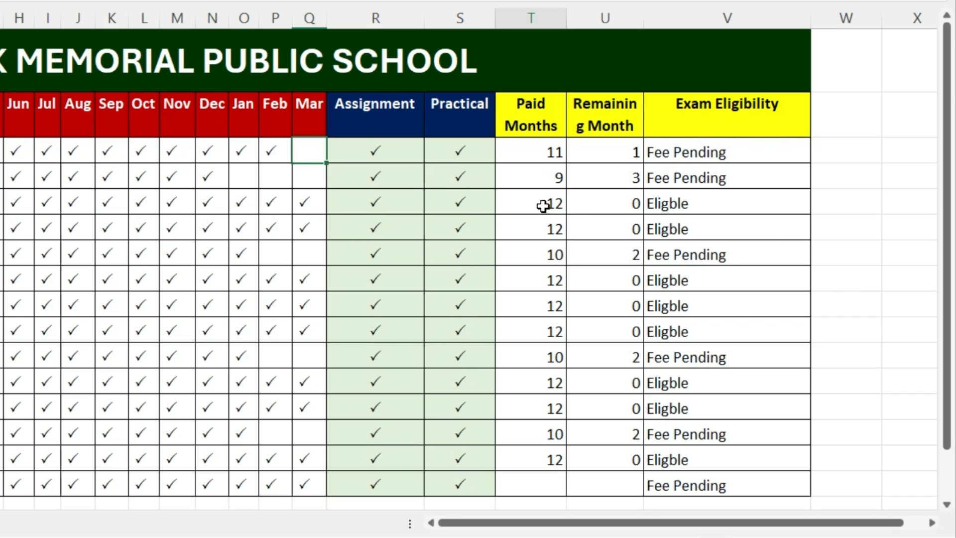
drag(378, 199, 461, 207)
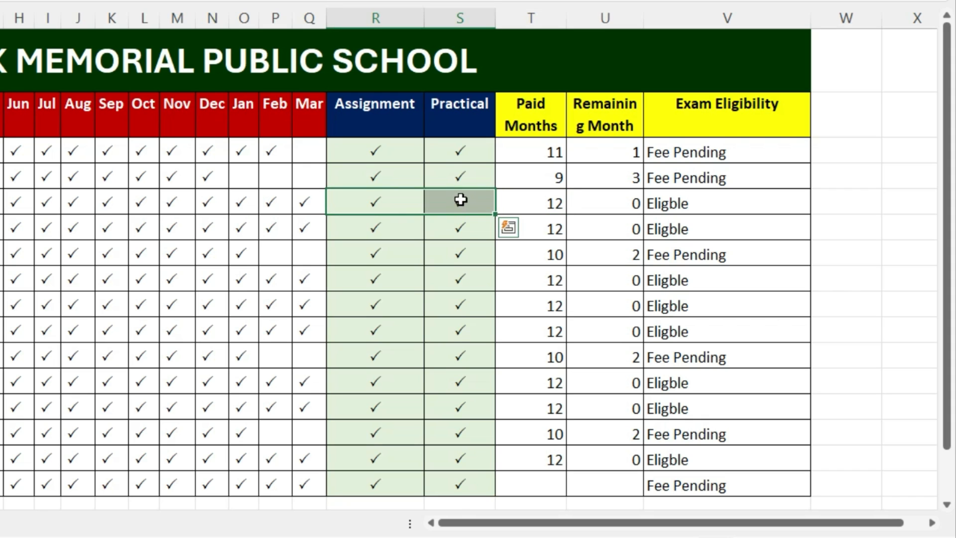
drag(689, 206, 685, 230)
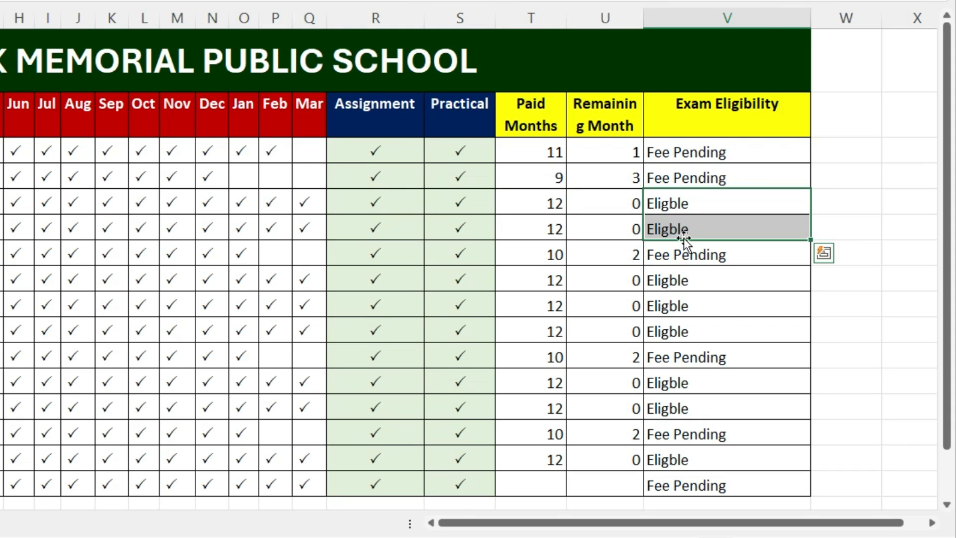
Widen the Remaining Month column so that no word in its header is split
click(908, 201)
drag(645, 18, 658, 29)
click(723, 161)
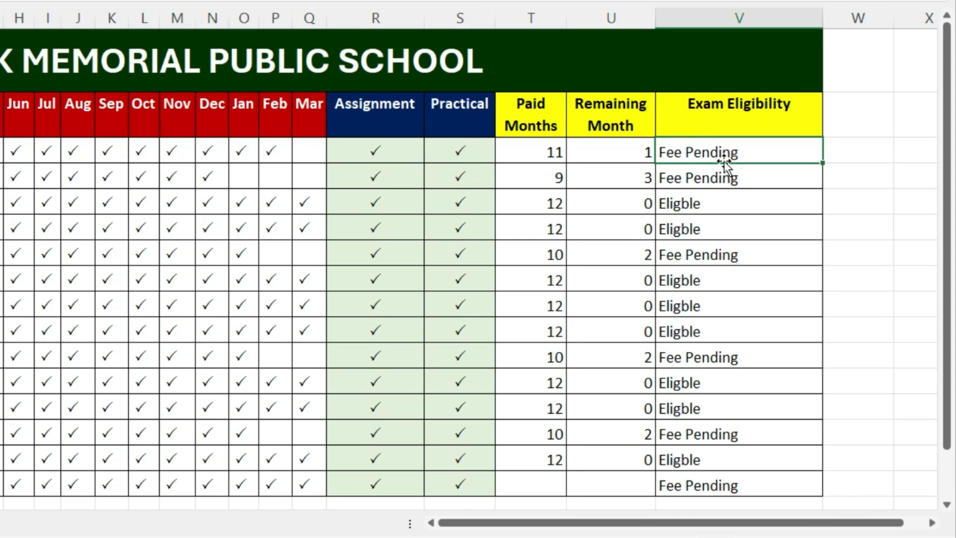
Clear the Practical tick in S11 to test that student's Exam Eligibility formula
click(458, 355)
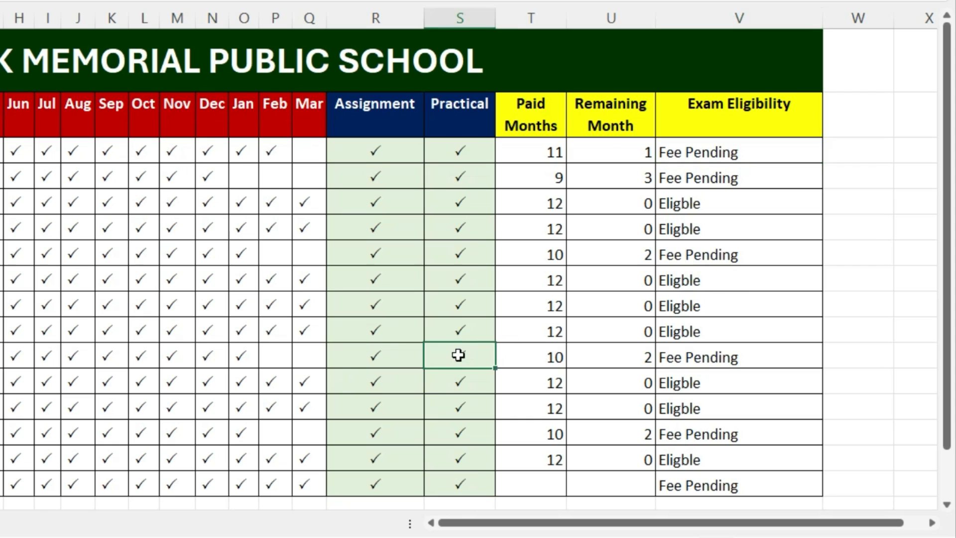
key(Delete)
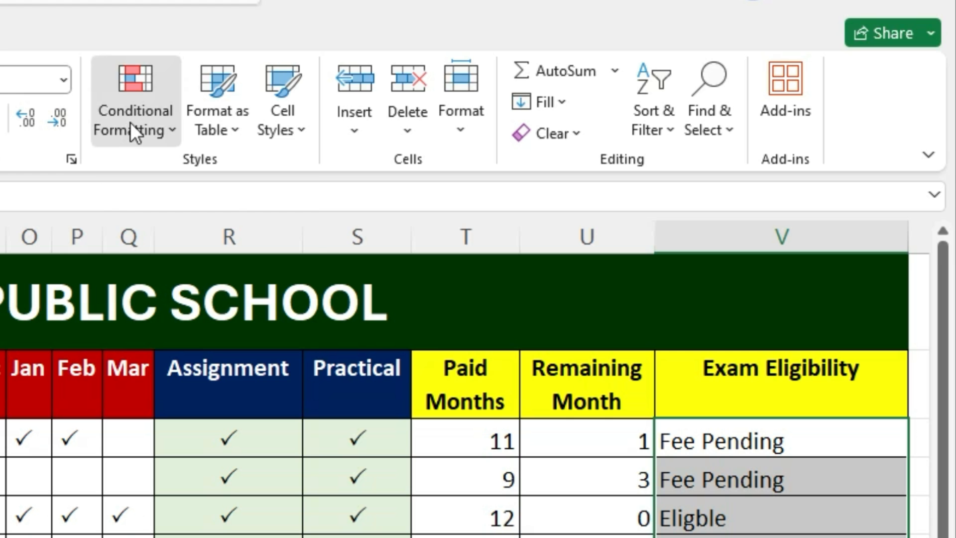
Add a Text That Contains conditional formatting rule to the Exam Eligibility results, giving "Eligible" a Green Fill with Dark Green Text
click(130, 121)
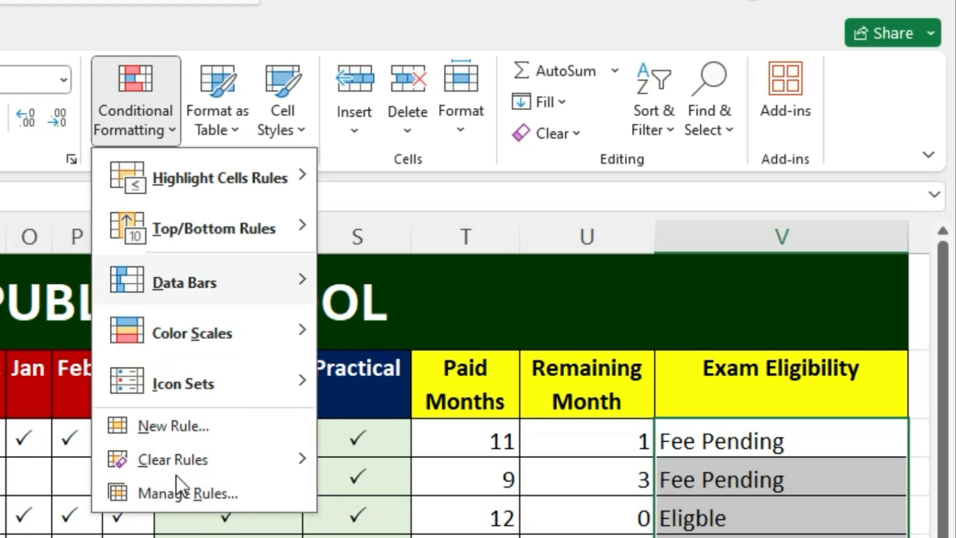
mouse_move(186, 171)
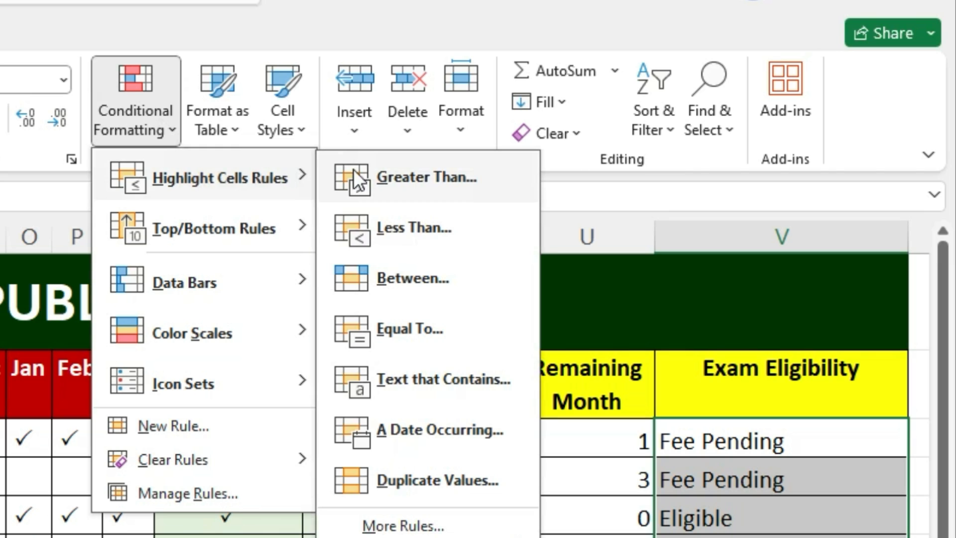
click(429, 387)
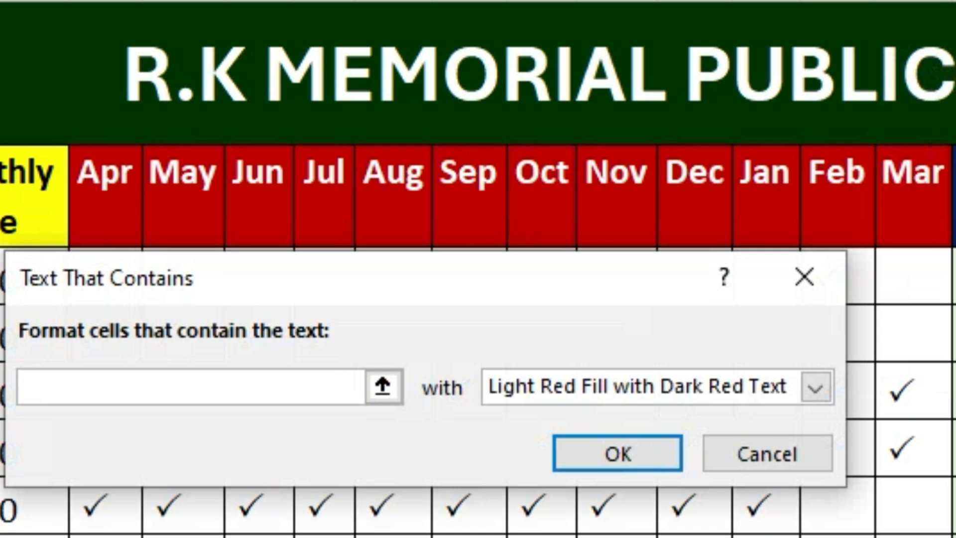
text(Eligible)
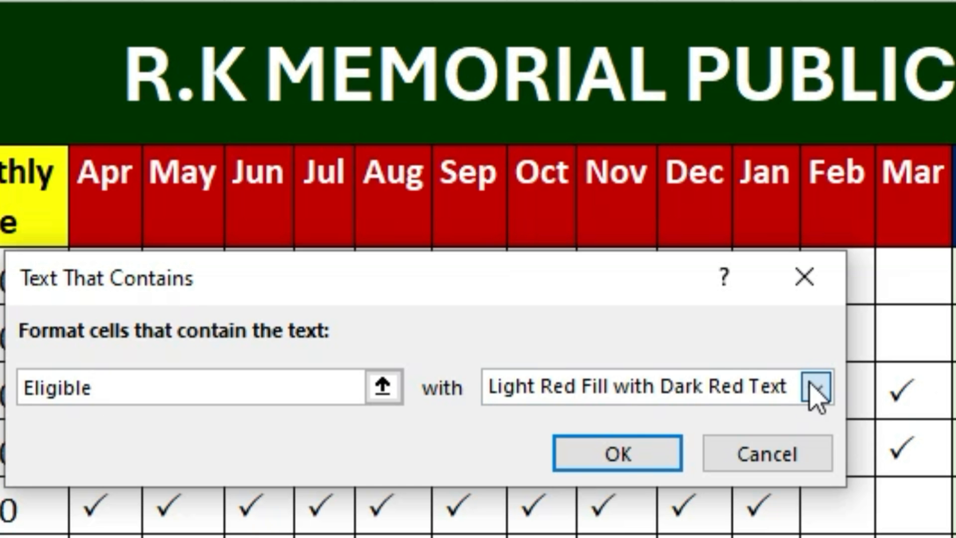
click(374, 231)
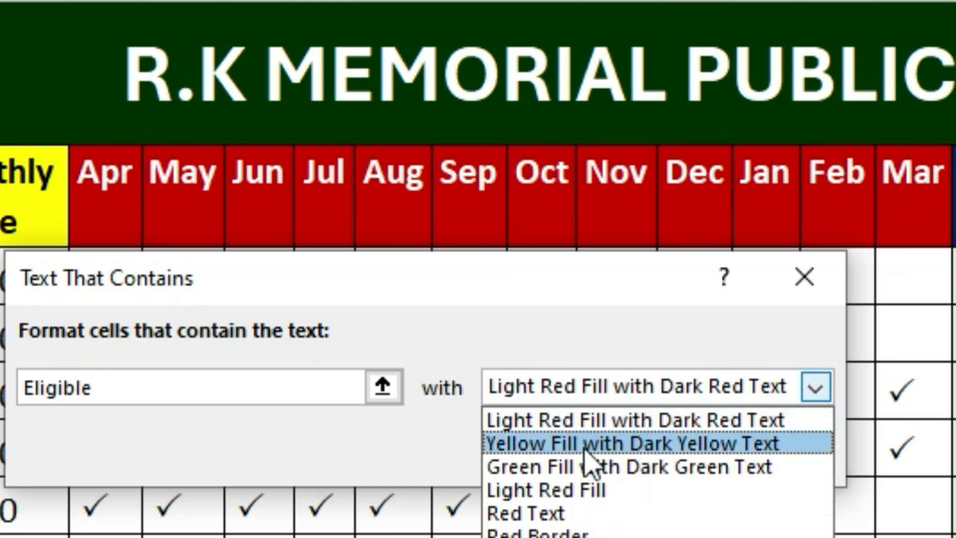
click(540, 472)
click(628, 459)
click(629, 457)
click(702, 429)
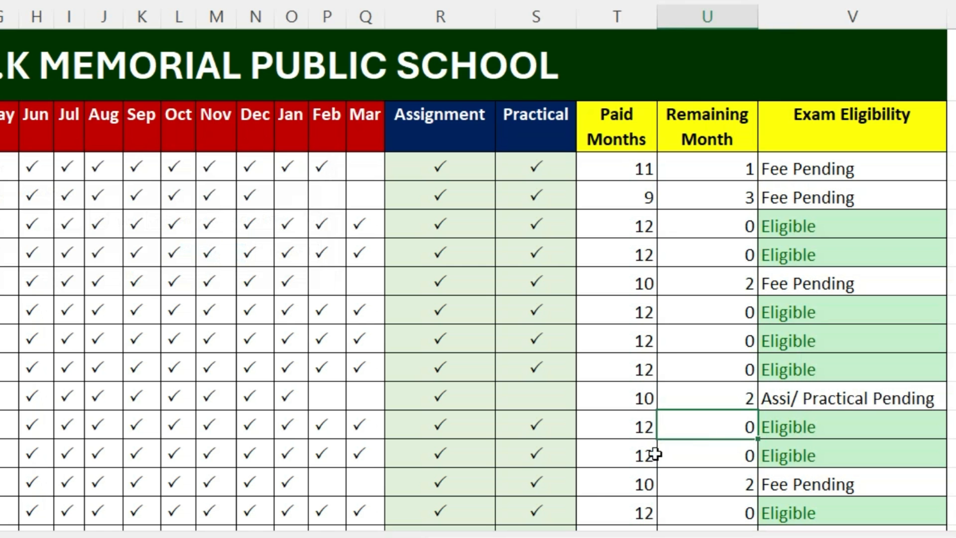